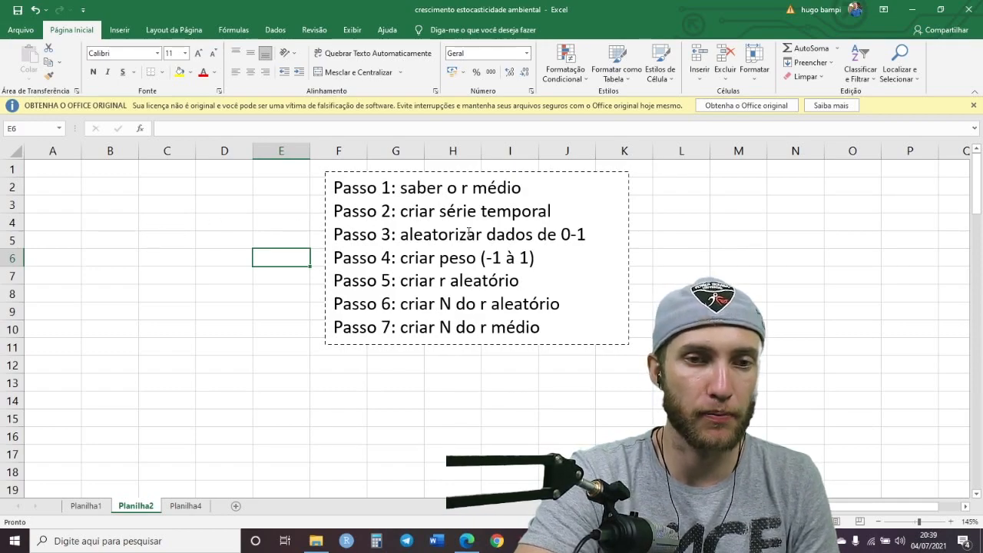
Step: Label cell B1 as r_med and enter the mean growth rate 0.01 in C1
{"action": "left_click_drag", "start_coordinate": [333, 187], "coordinate": [565, 333]}
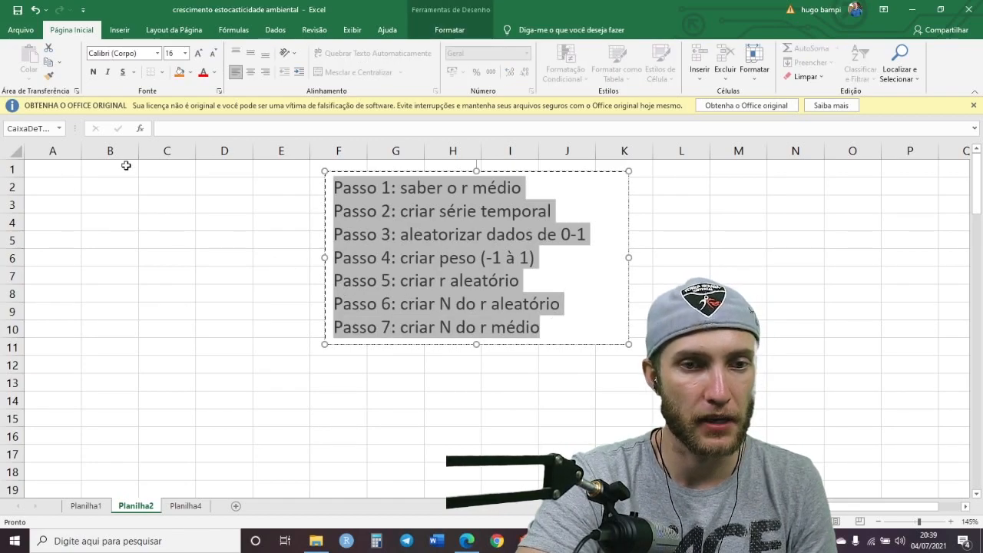
{"action": "left_click", "coordinate": [104, 162]}
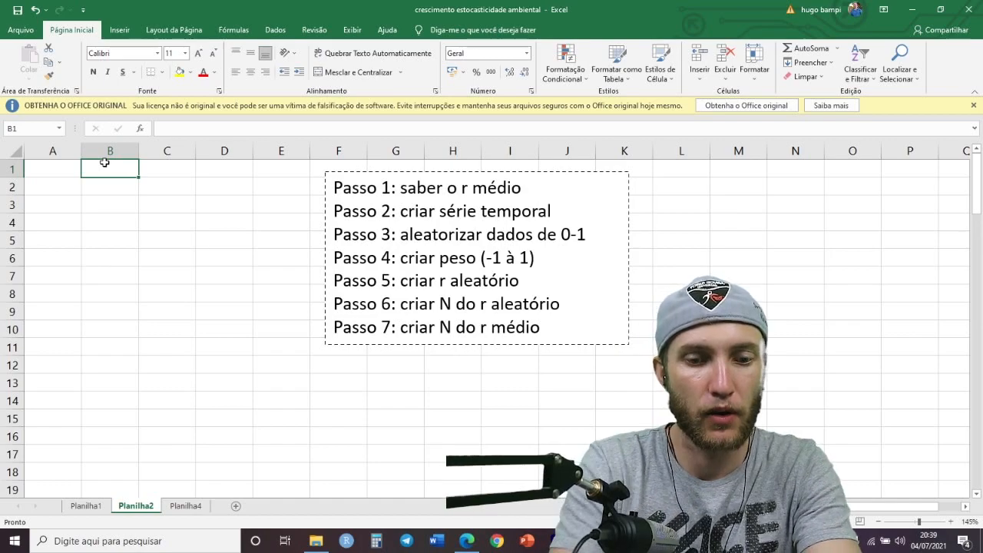
{"action": "type", "text": "r_"}
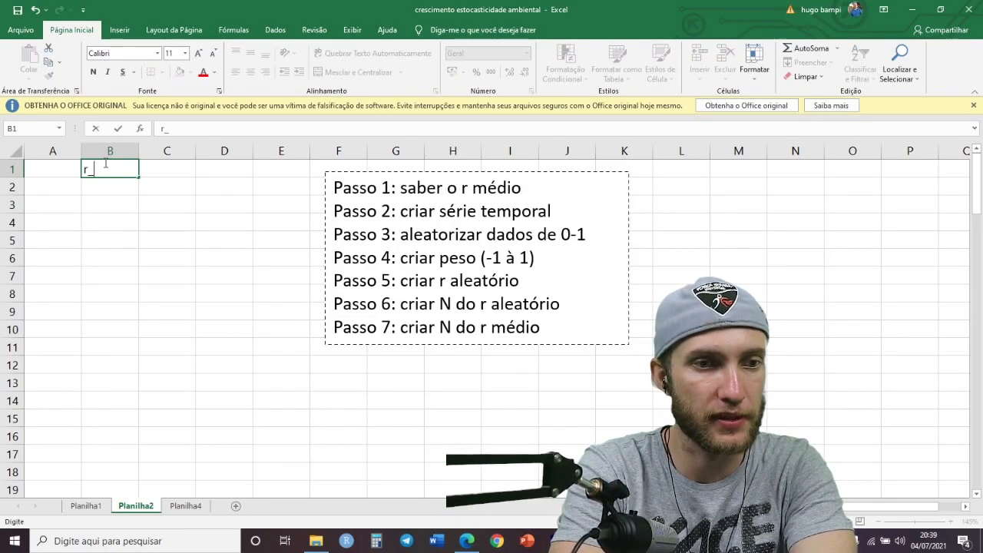
{"action": "type", "text": "med"}
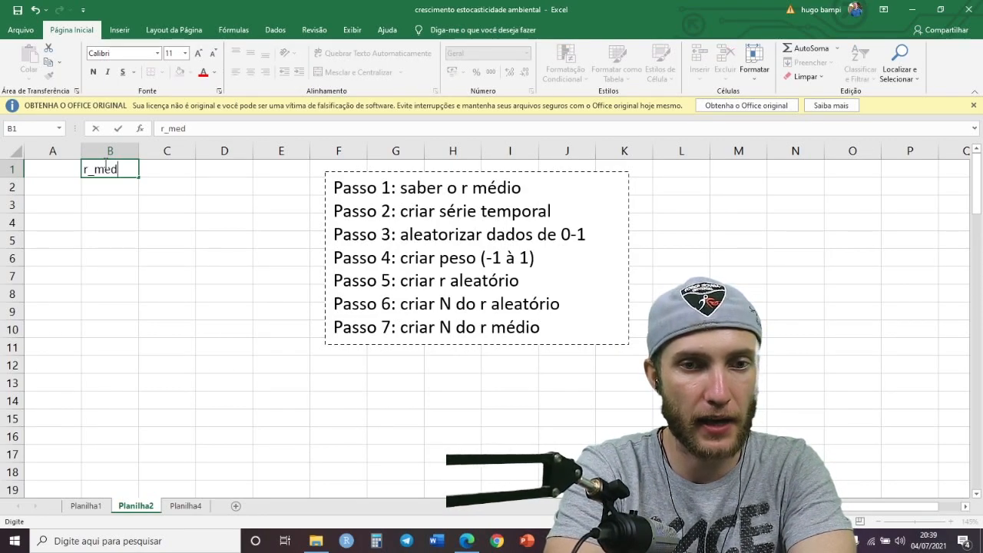
{"action": "key", "text": "Tab"}
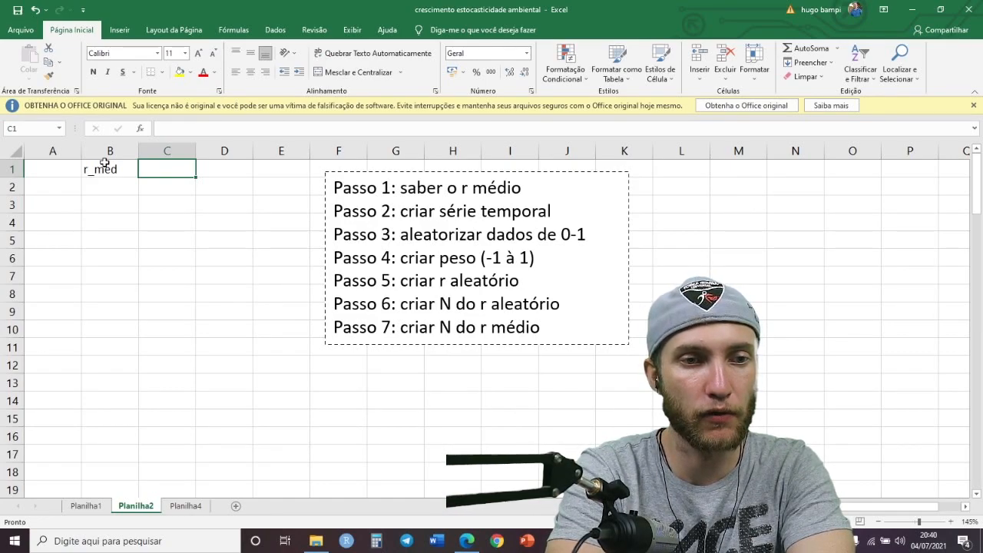
{"action": "type", "text": "0.01"}
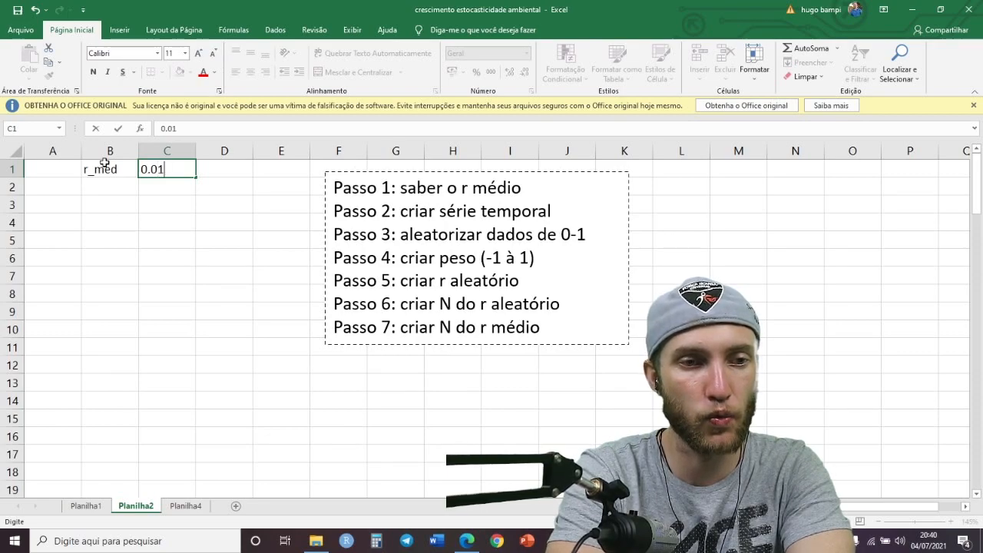
{"action": "key", "text": "Return"}
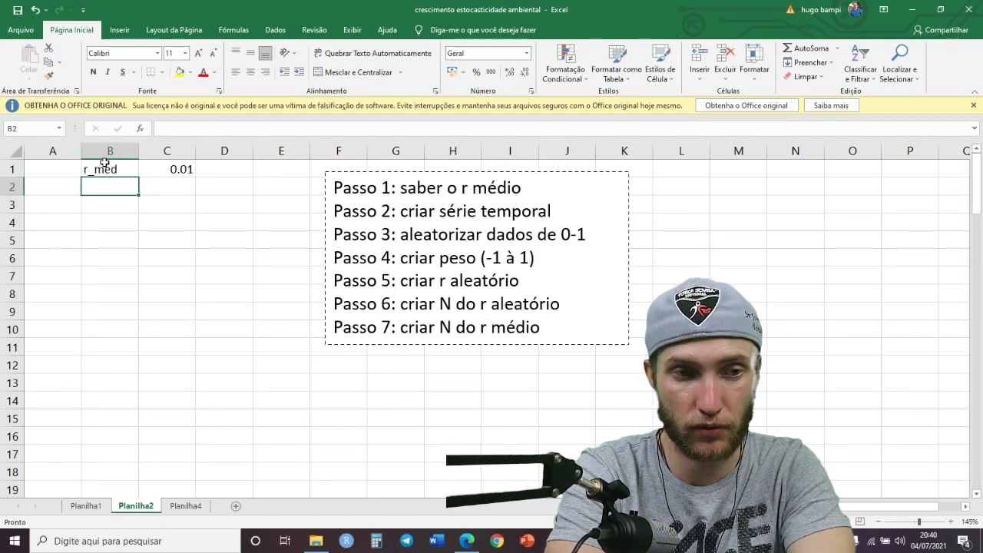
Step: Enter the time series header t in cell A2
{"action": "left_click", "coordinate": [29, 189]}
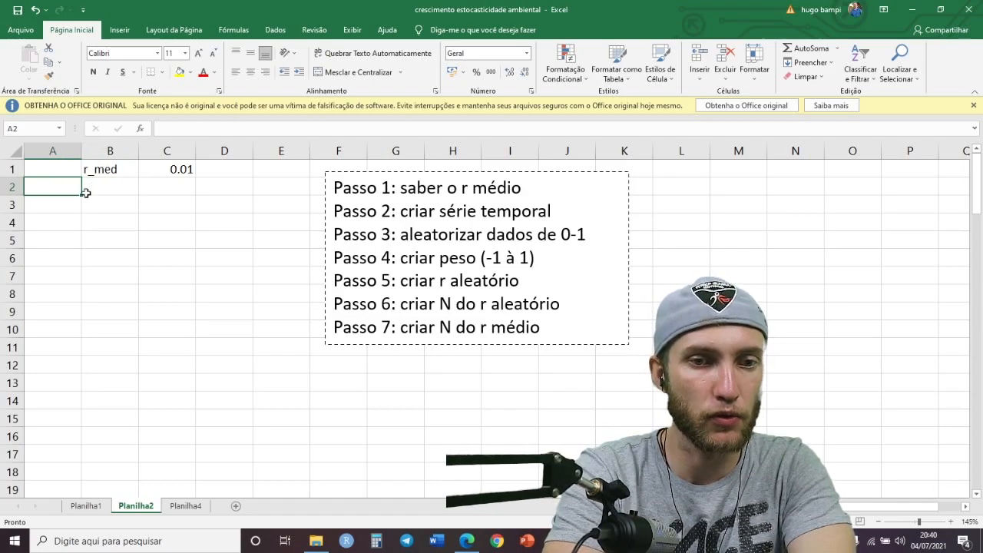
{"action": "left_click", "coordinate": [587, 212]}
{"action": "left_click_drag", "start_coordinate": [588, 212], "coordinate": [335, 212]}
{"action": "left_click", "coordinate": [62, 190]}
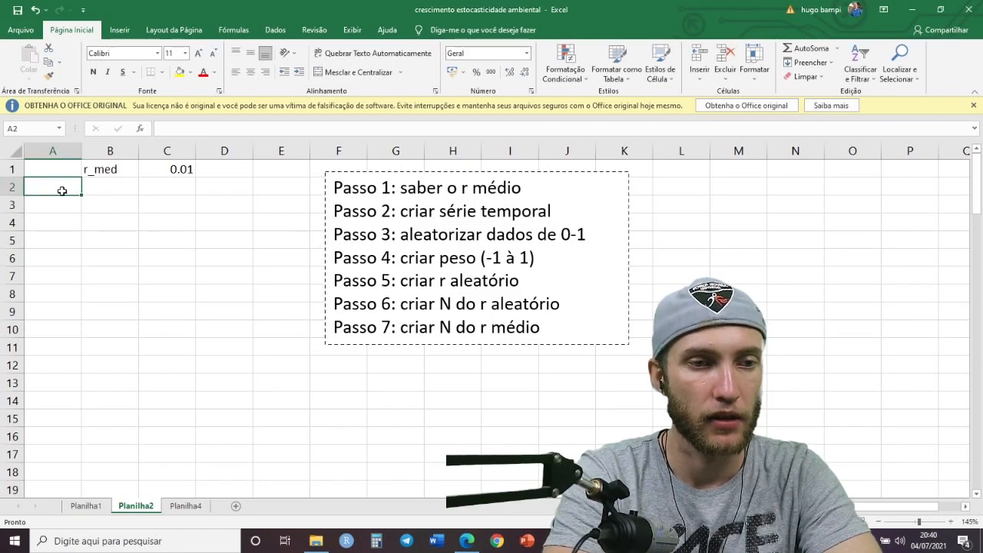
{"action": "type", "text": "t"}
{"action": "key", "text": "Return"}
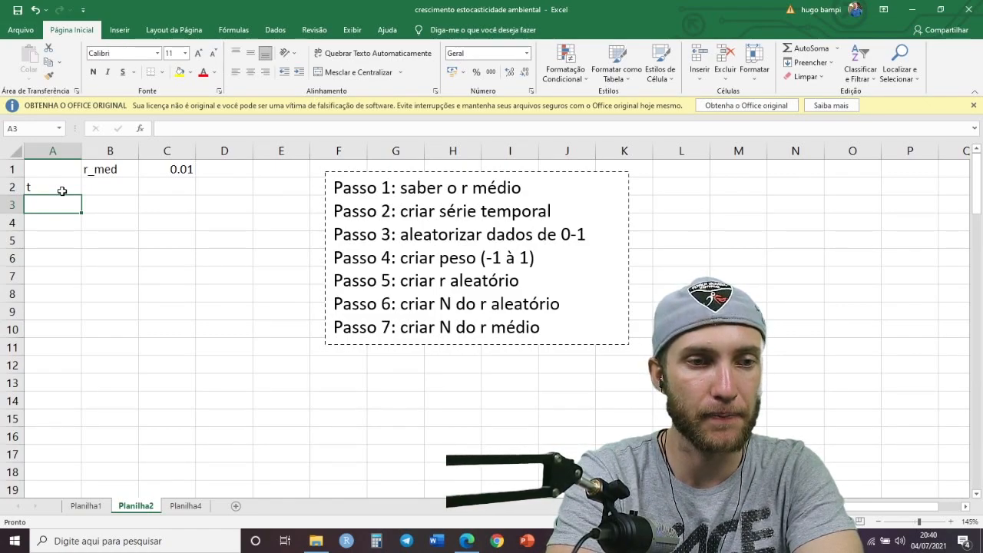
Step: Create the time series under the t header, starting with 0, 1, 2, 3 and extending the sequence to 100 in A103
{"action": "type", "text": "0"}
{"action": "key", "text": "Return"}
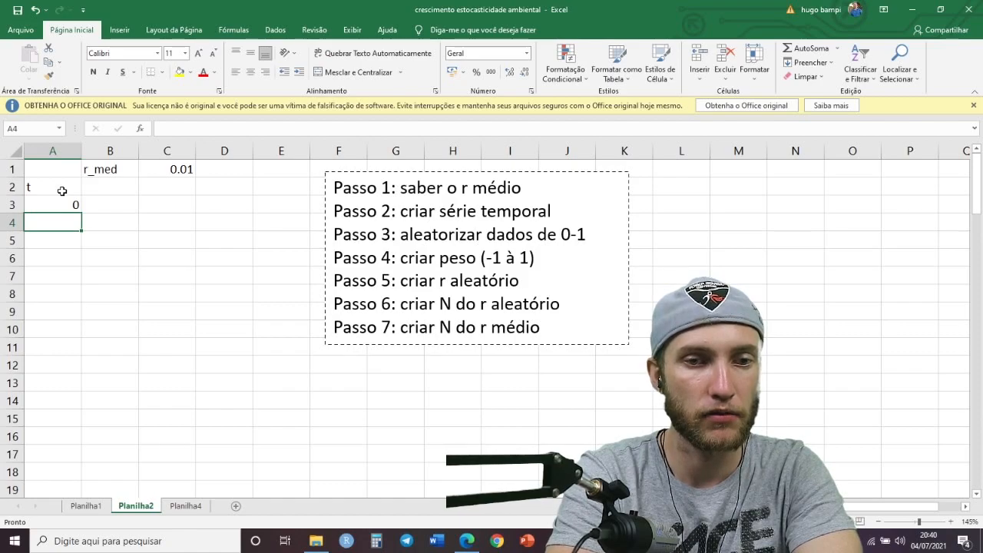
{"action": "type", "text": "1"}
{"action": "key", "text": "Return"}
{"action": "type", "text": "2"}
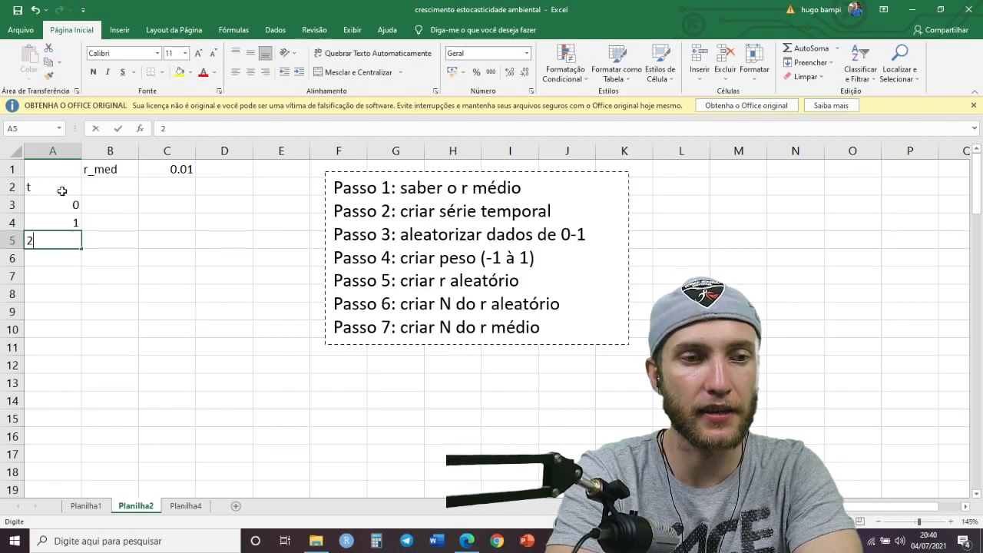
{"action": "key", "text": "Return"}
{"action": "type", "text": "3"}
{"action": "key", "text": "Return"}
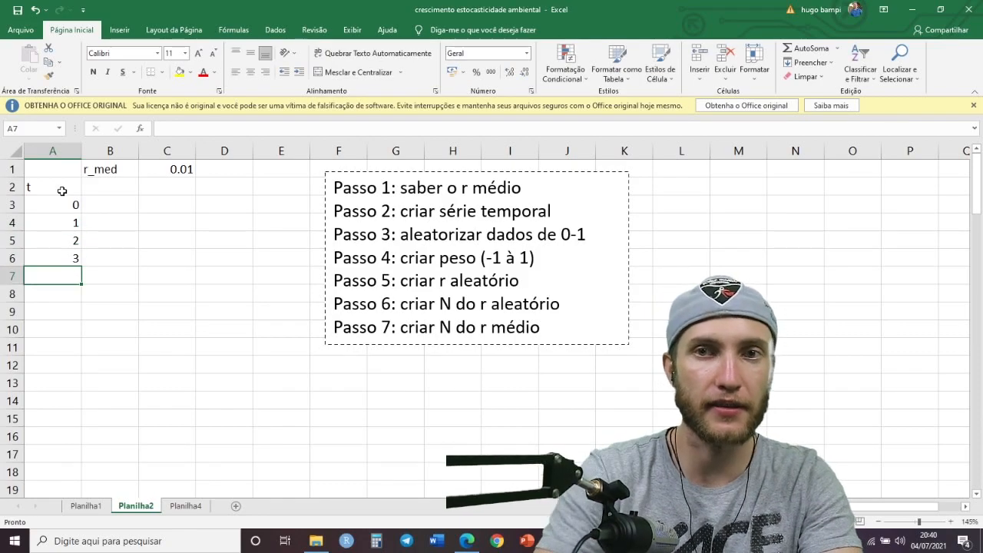
{"action": "left_click_drag", "start_coordinate": [55, 221], "coordinate": [79, 472]}
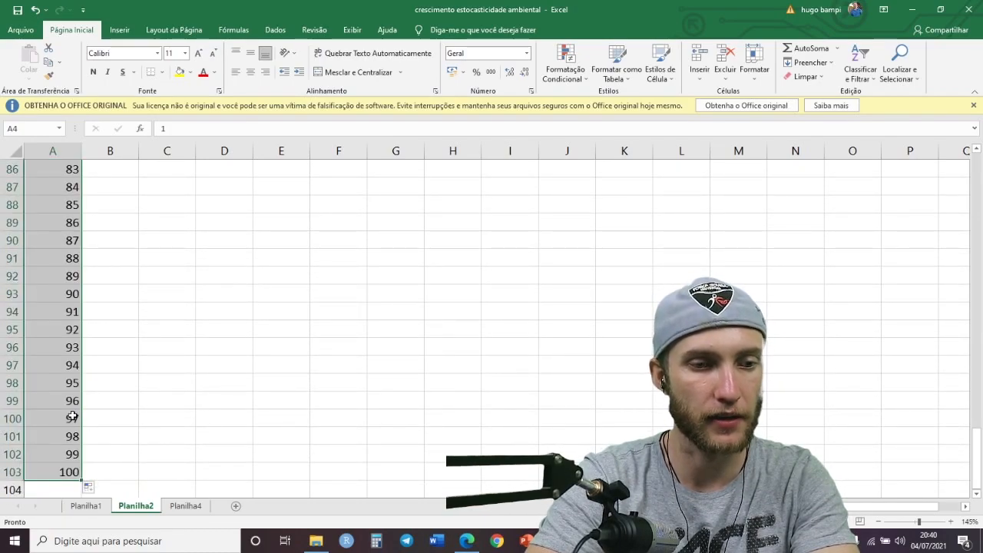
{"action": "scroll", "coordinate": [103, 442], "scroll_direction": "up", "scroll_amount": 20}
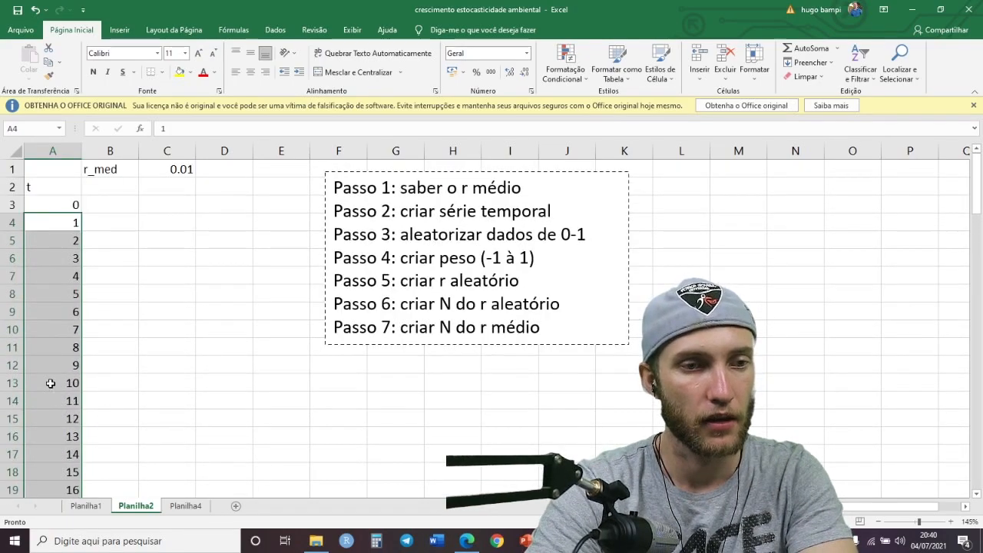
Step: Enter the header aleat in cell B2 for the random number column
{"action": "left_click", "coordinate": [98, 188]}
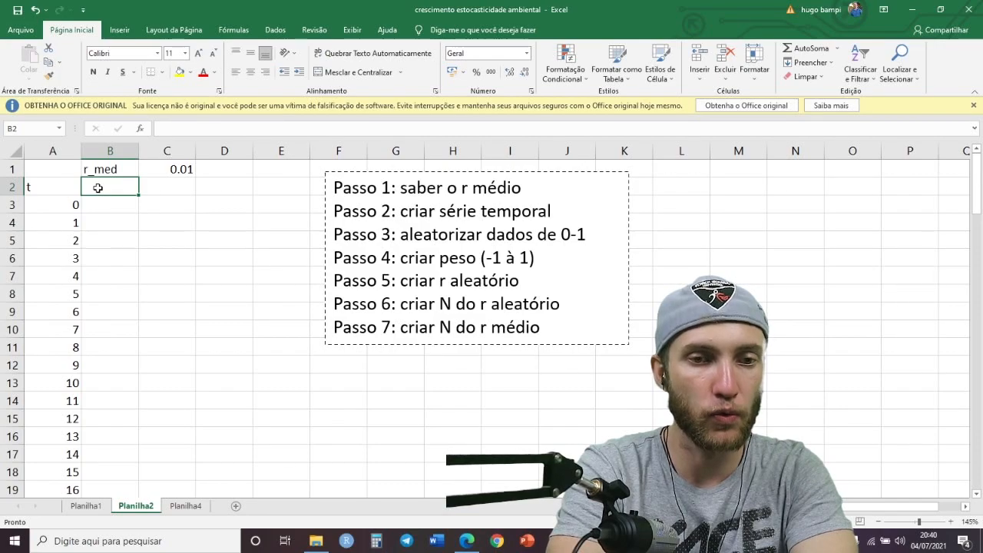
{"action": "type", "text": "aleato"}
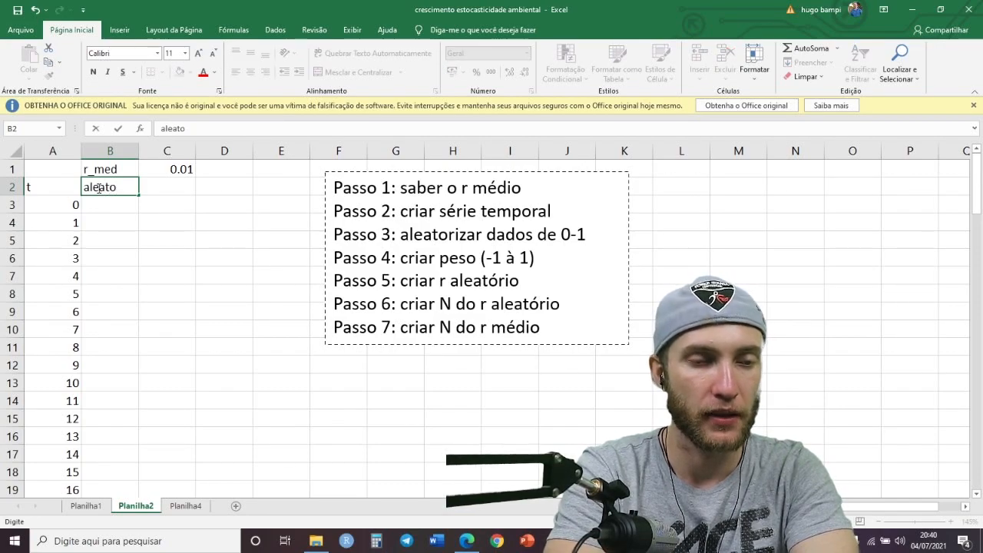
{"action": "key", "text": "BackSpace"}
{"action": "key", "text": "Return"}
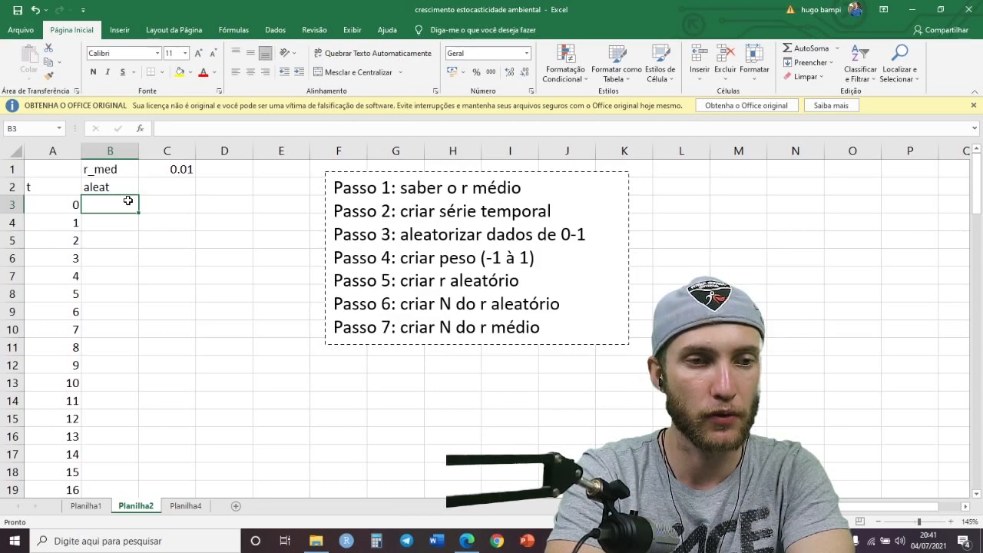
Step: Enter =ALEATÓRIO() in B3 and fill the formula down column B alongside the whole time series
{"action": "type", "text": "="}
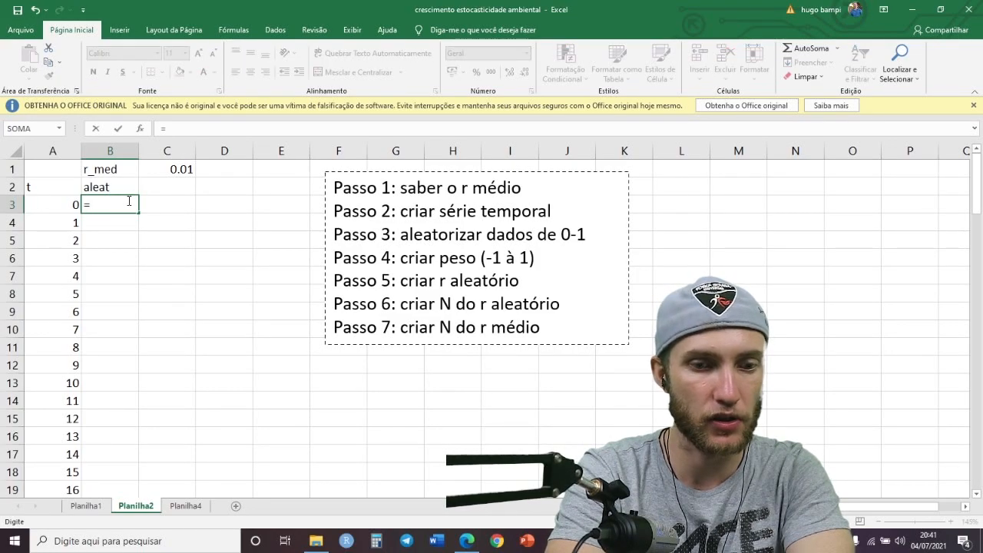
{"action": "type", "text": "alea"}
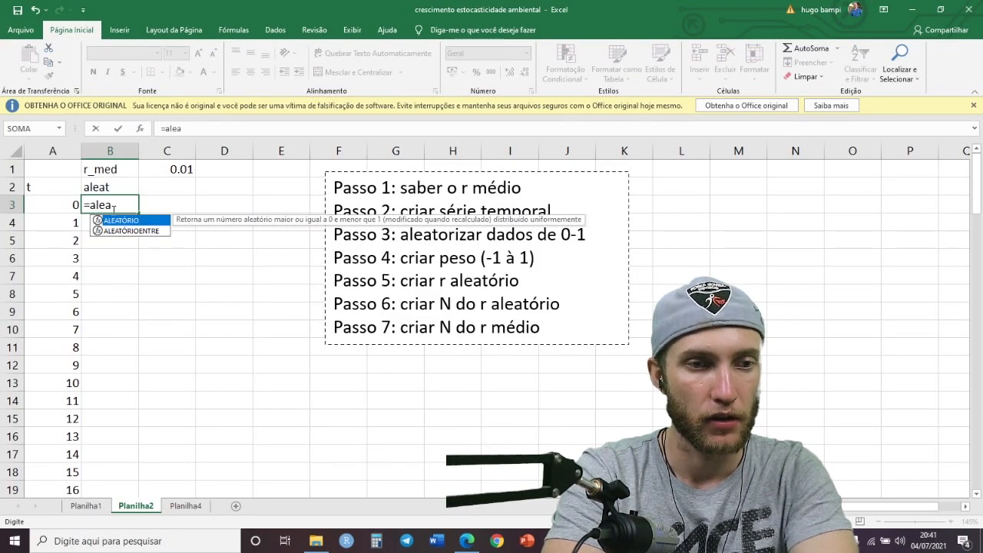
{"action": "double_click", "coordinate": [126, 221]}
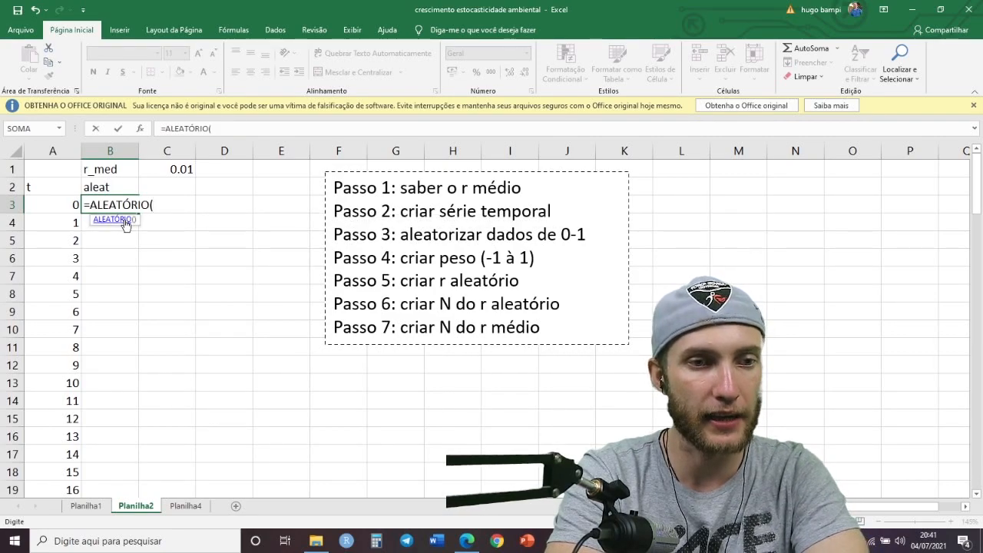
{"action": "type", "text": ")"}
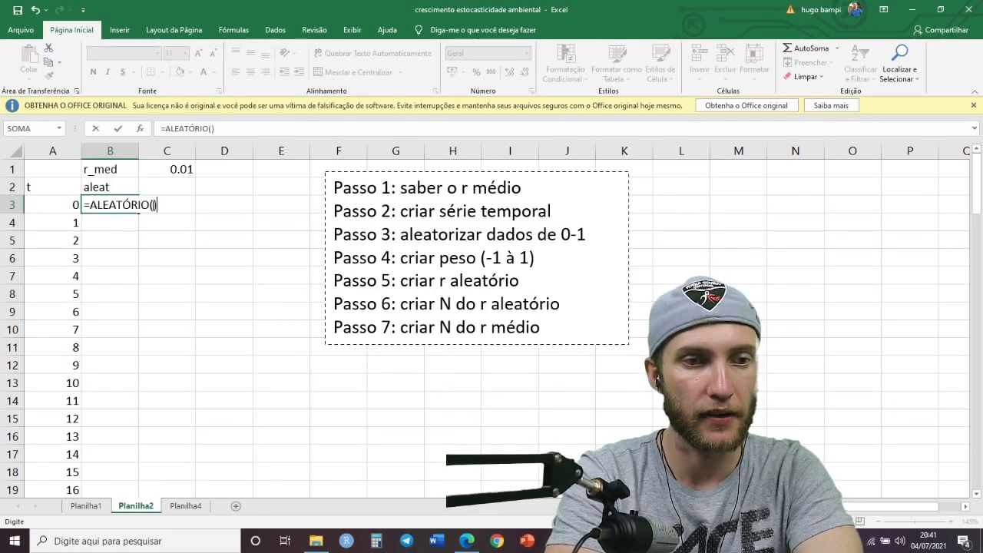
{"action": "key", "text": "Return"}
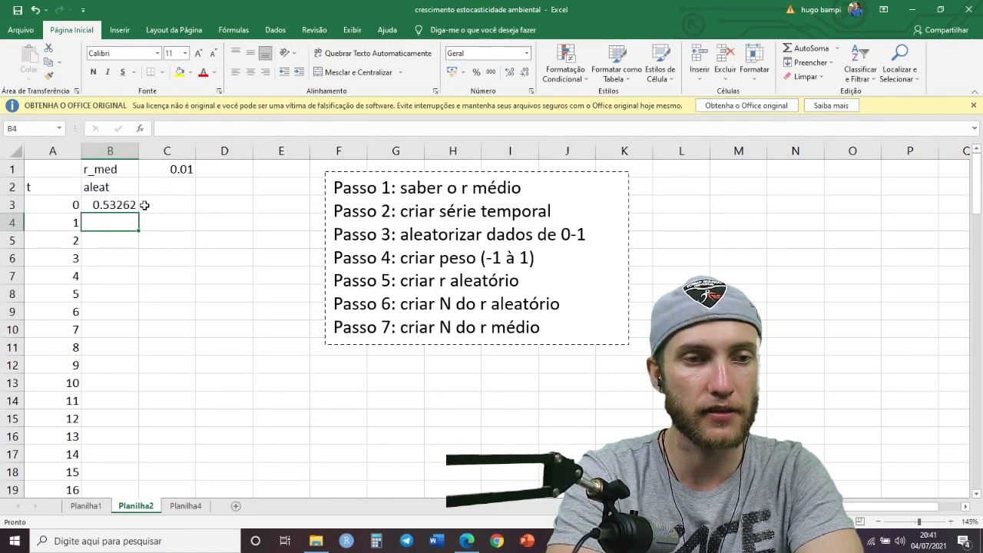
{"action": "left_click", "coordinate": [133, 208]}
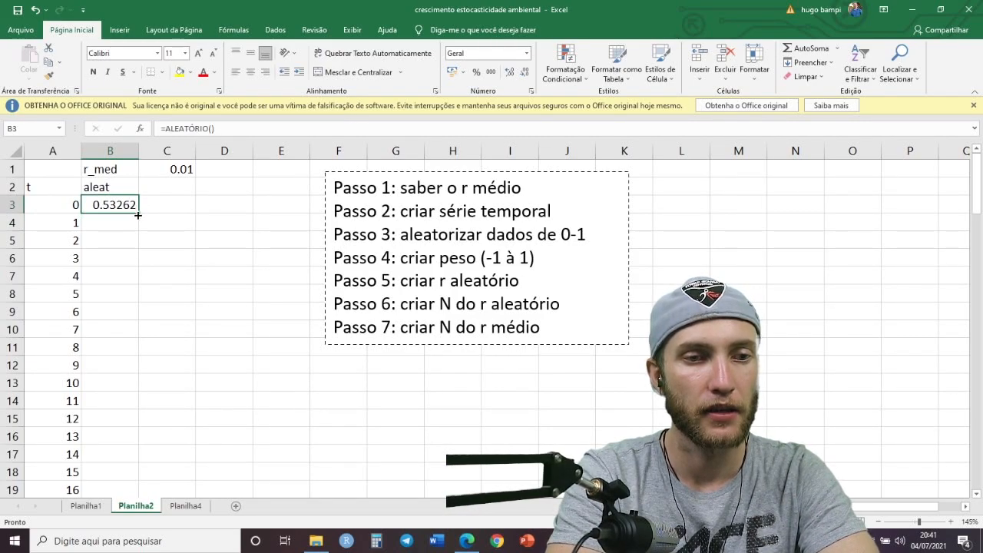
{"action": "double_click", "coordinate": [138, 215]}
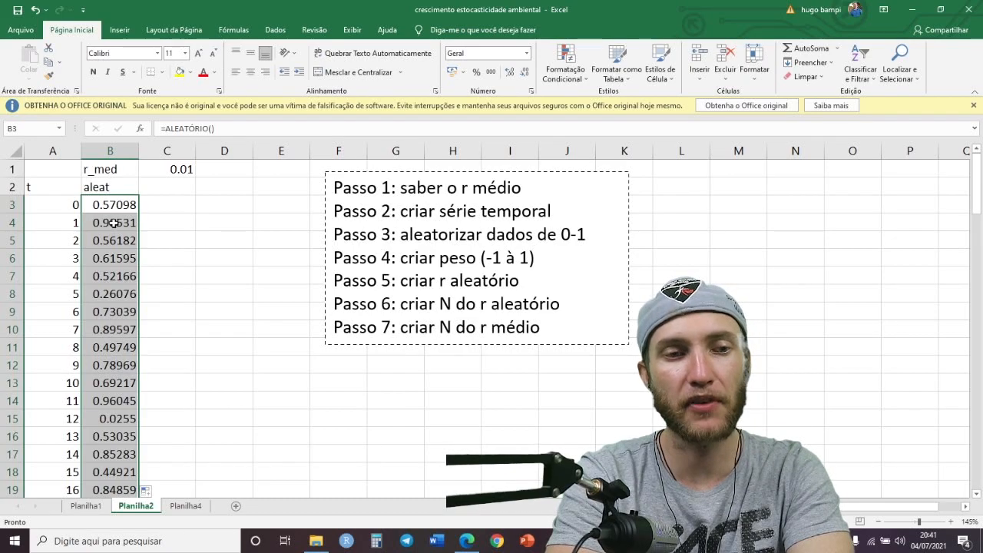
{"action": "scroll", "coordinate": [113, 223], "scroll_direction": "down", "scroll_amount": 9}
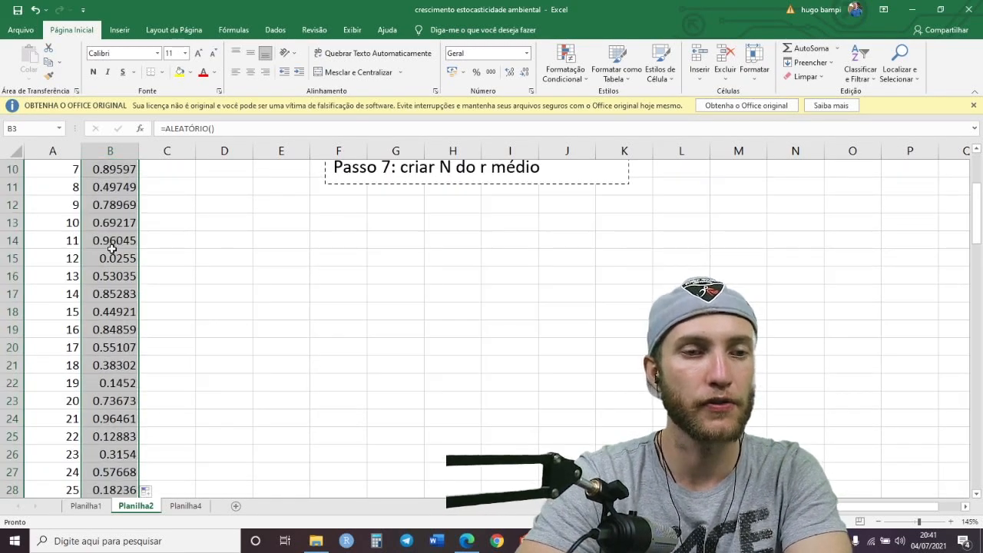
{"action": "scroll", "coordinate": [115, 276], "scroll_direction": "up", "scroll_amount": 9}
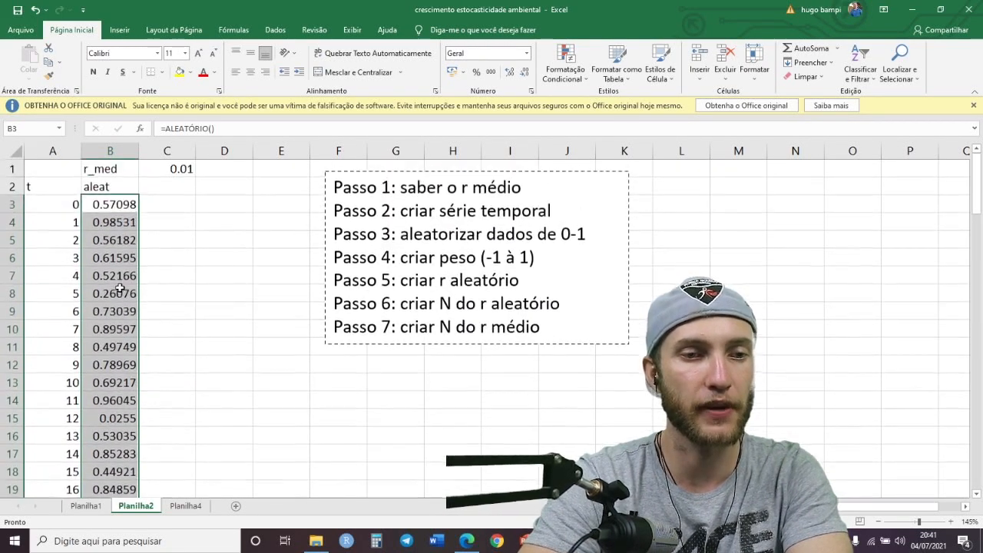
Step: Enter a trial value of 1 in C3 to recalculate the random numbers, and clear it again
{"action": "left_click", "coordinate": [162, 206]}
{"action": "type", "text": "1"}
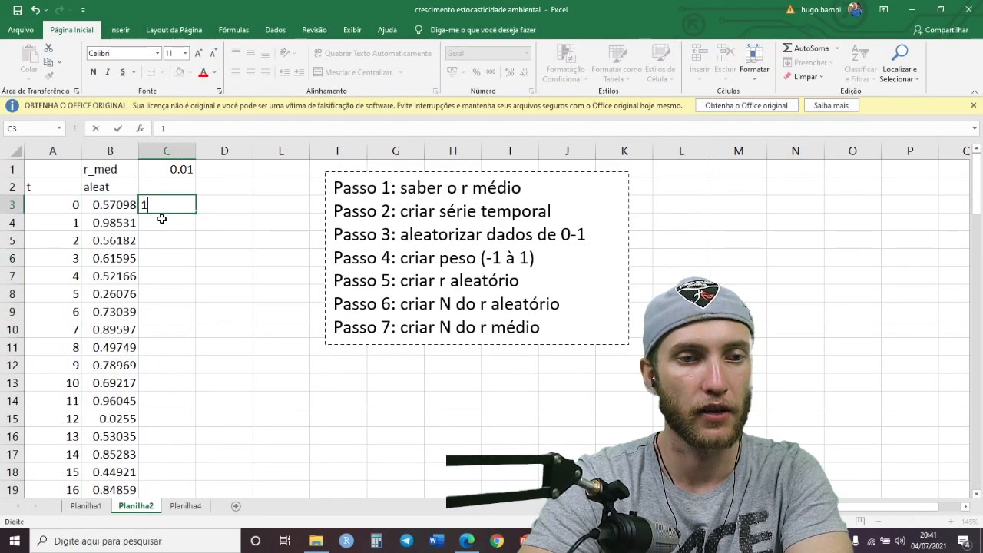
{"action": "key", "text": "Return"}
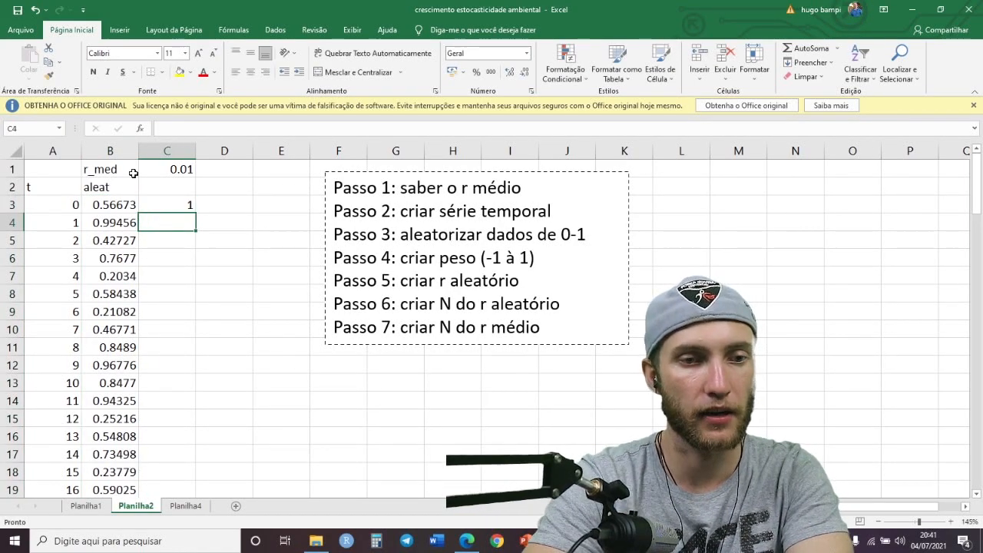
{"action": "left_click", "coordinate": [165, 203]}
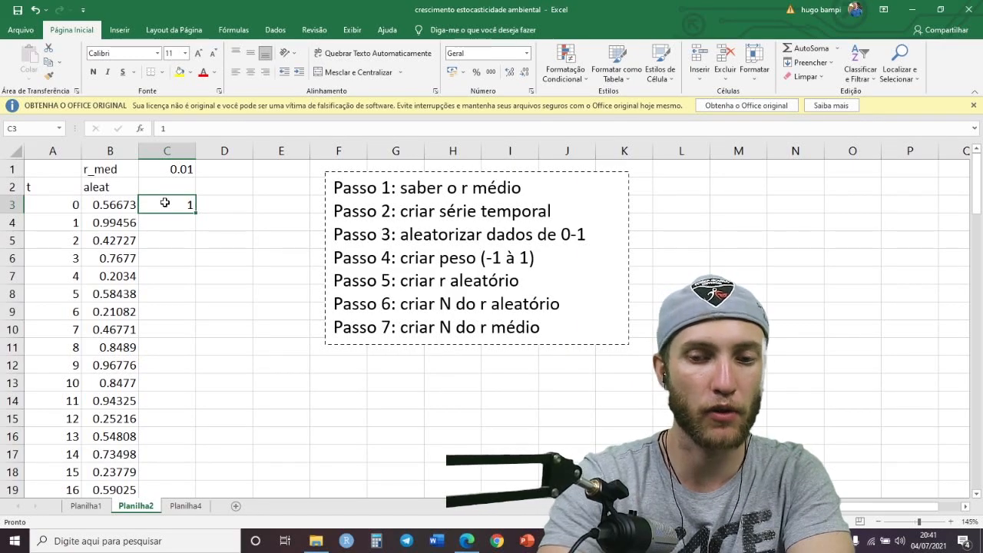
{"action": "key", "text": "Delete"}
{"action": "key", "text": "Return"}
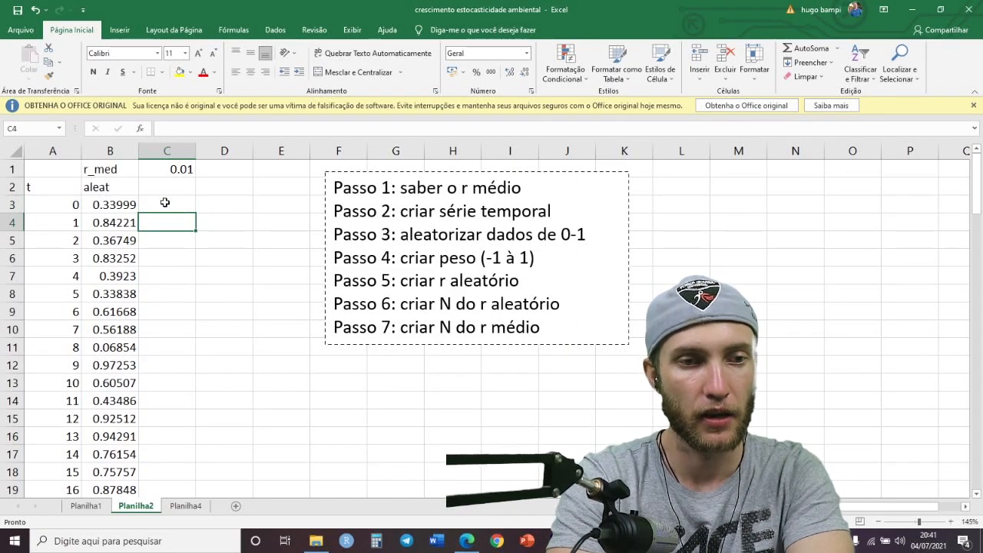
Step: Replace the random-number formulas in column B, from B3 through the end of the series, with fixed values and check the content of B3
{"action": "left_click", "coordinate": [113, 206]}
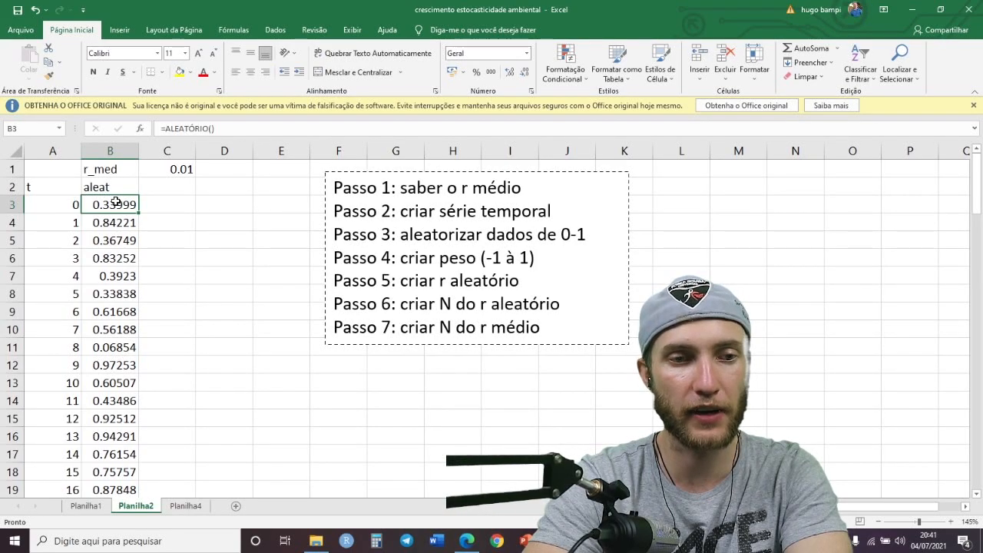
{"action": "left_click_drag", "start_coordinate": [116, 203], "coordinate": [130, 489]}
{"action": "scroll", "coordinate": [137, 480], "scroll_direction": "up", "scroll_amount": 12}
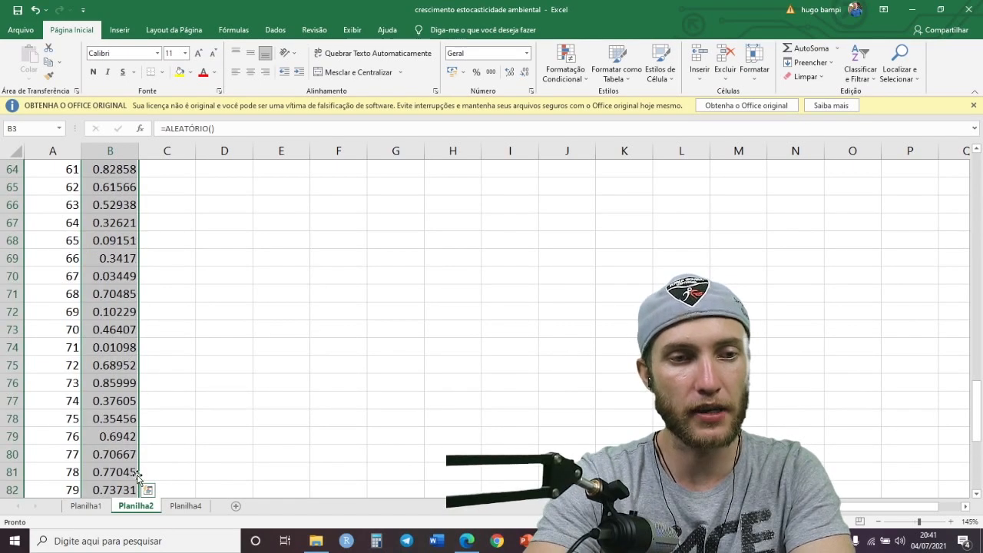
{"action": "scroll", "coordinate": [138, 478], "scroll_direction": "up", "scroll_amount": 16}
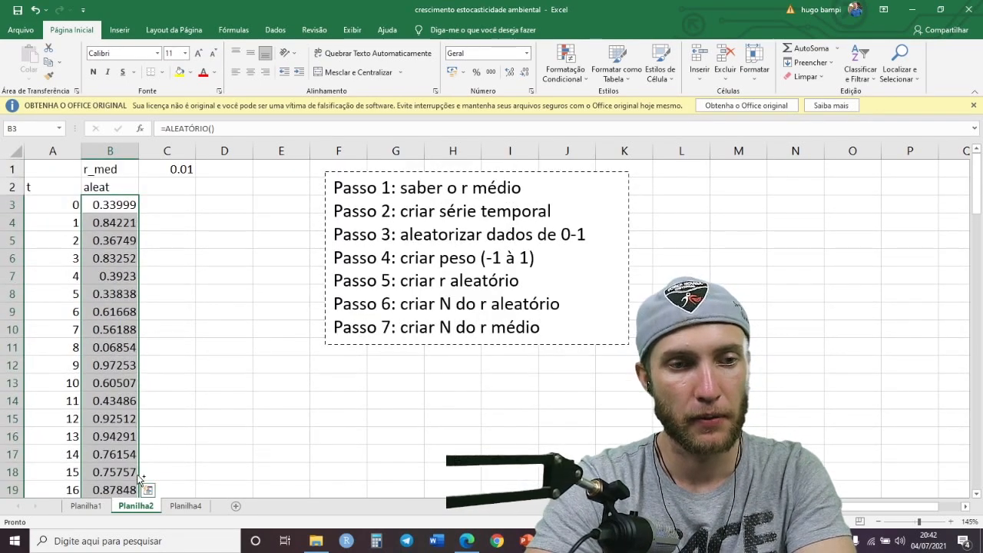
{"action": "left_click", "coordinate": [147, 490]}
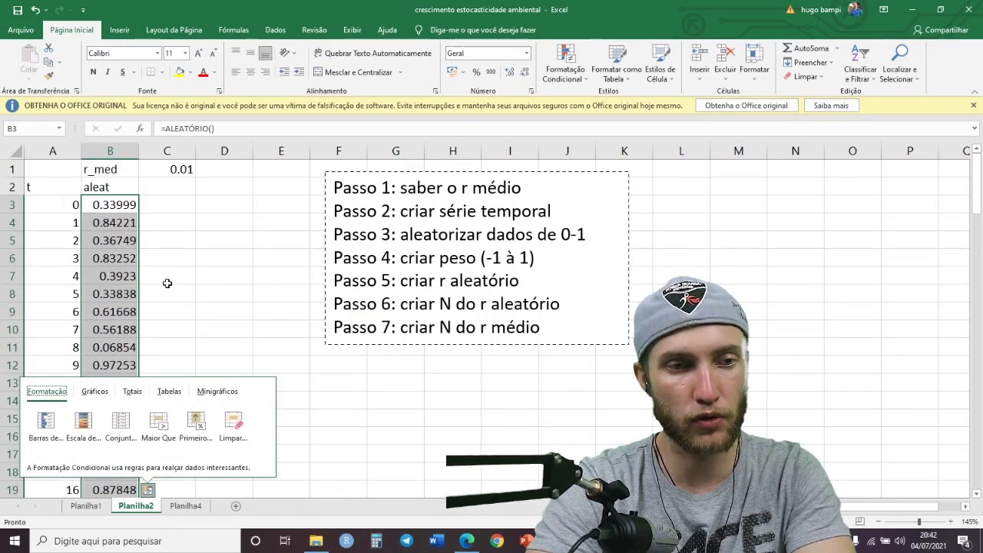
{"action": "right_click", "coordinate": [128, 204]}
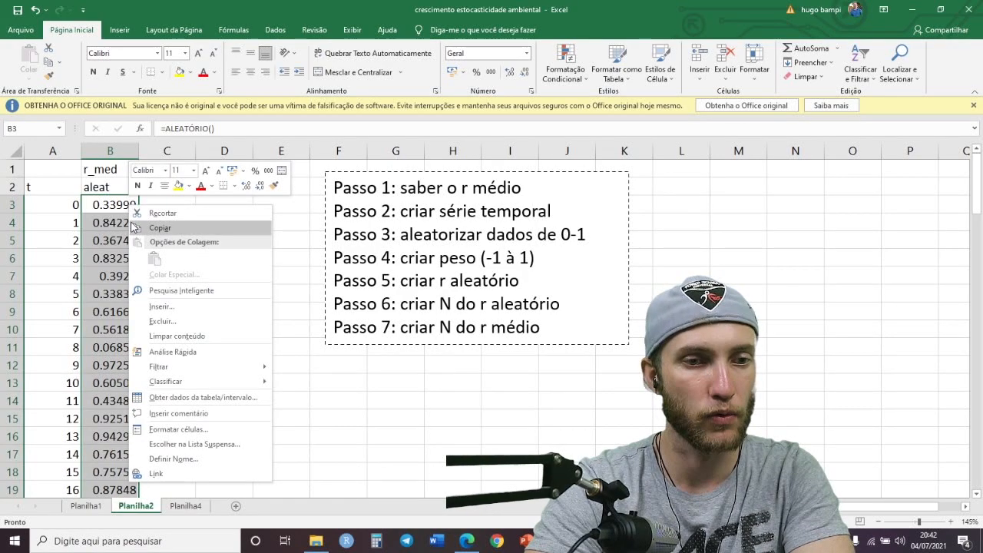
{"action": "left_click", "coordinate": [139, 228]}
{"action": "left_click", "coordinate": [29, 75]}
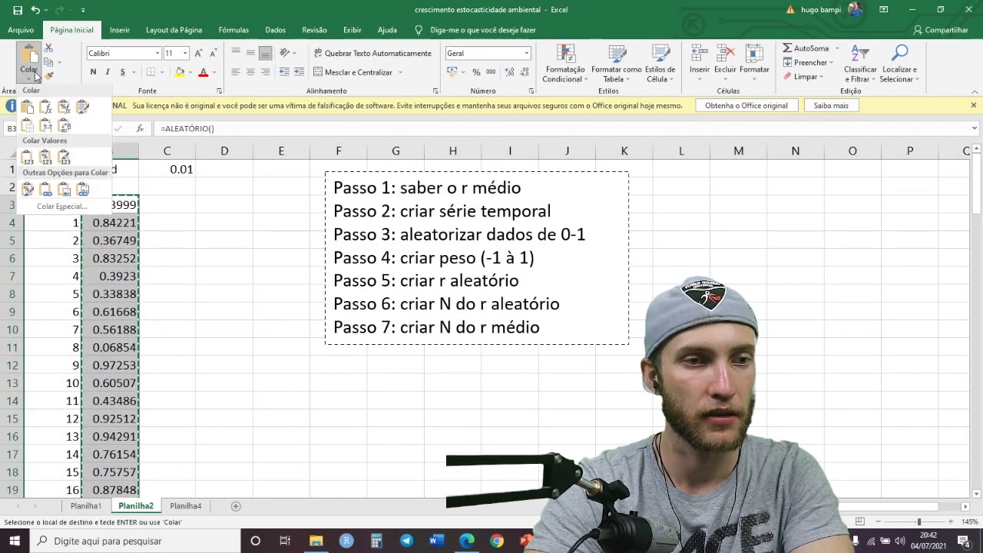
{"action": "left_click", "coordinate": [27, 160]}
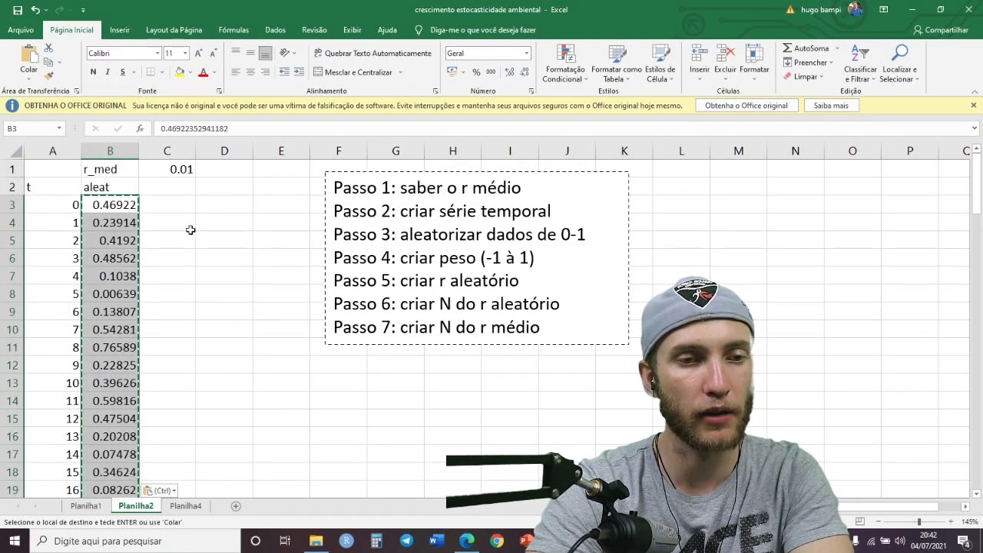
{"action": "left_click", "coordinate": [171, 203]}
{"action": "double_click", "coordinate": [127, 199]}
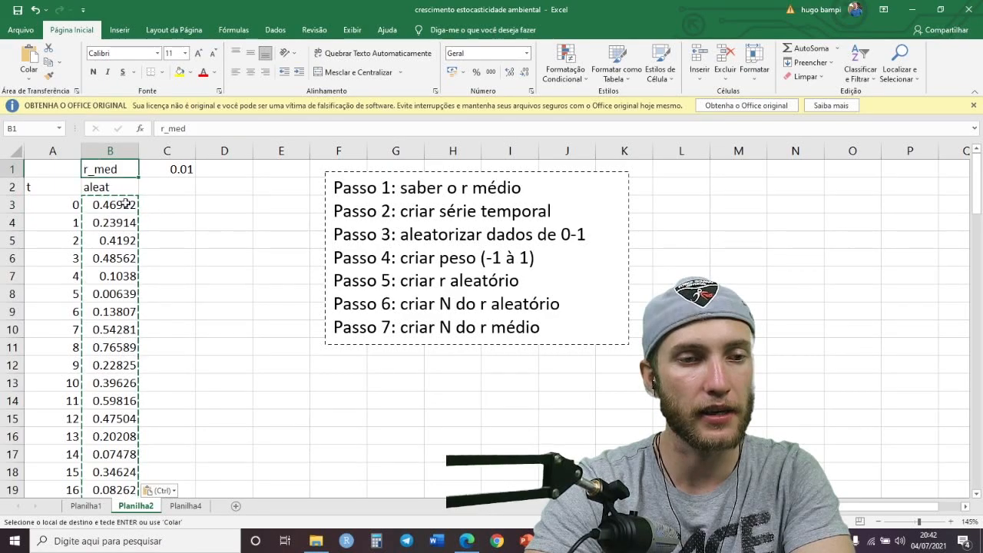
{"action": "left_click", "coordinate": [123, 206]}
{"action": "double_click", "coordinate": [123, 206]}
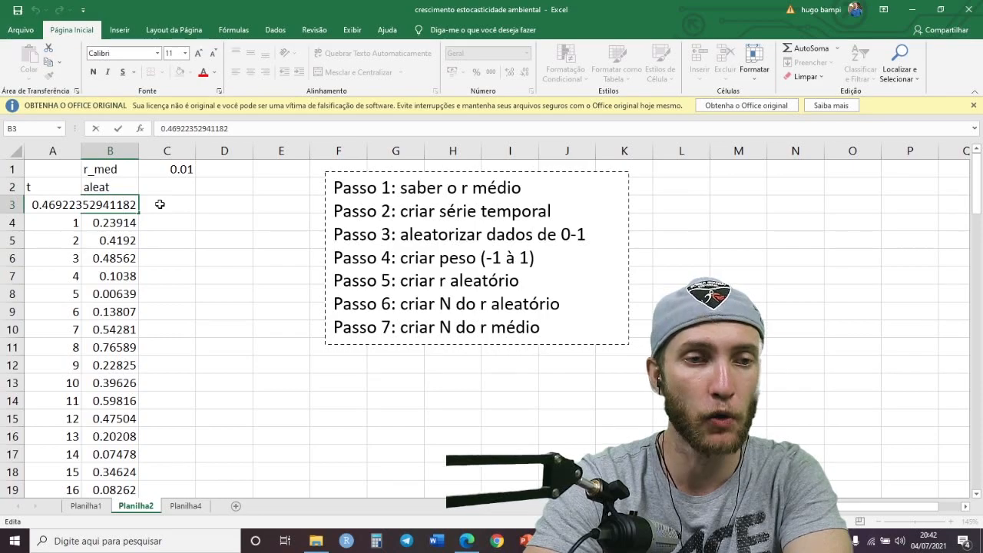
{"action": "key", "text": "Escape"}
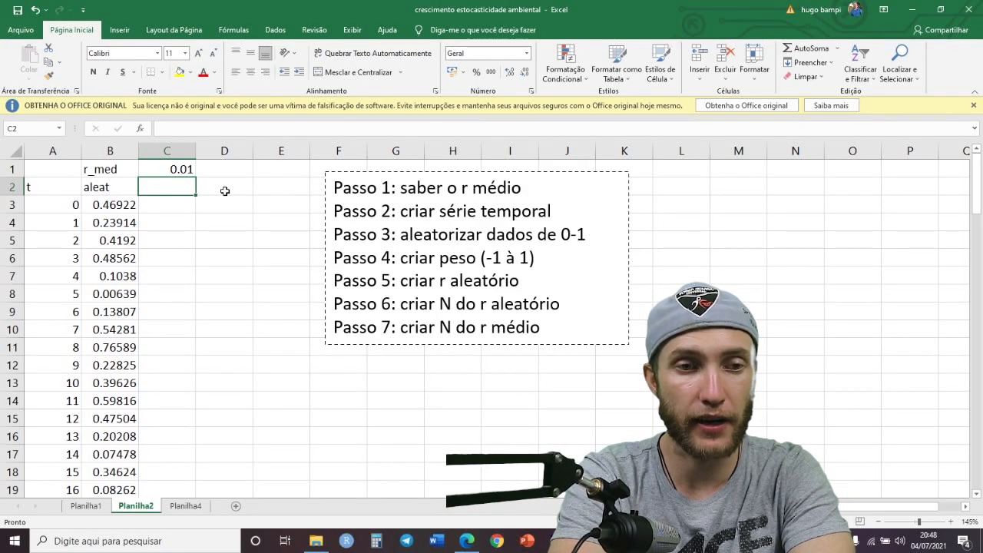
Step: Enter the header peso in C2 and highlight the range (-1 à 1) in the Passo 4 line of the text box
{"action": "type", "text": "peso"}
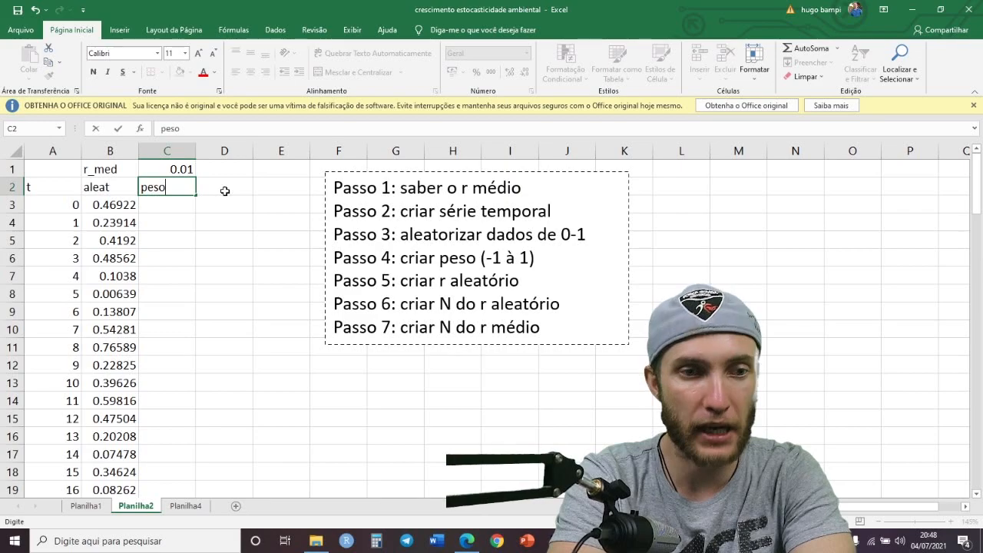
{"action": "key", "text": "Return"}
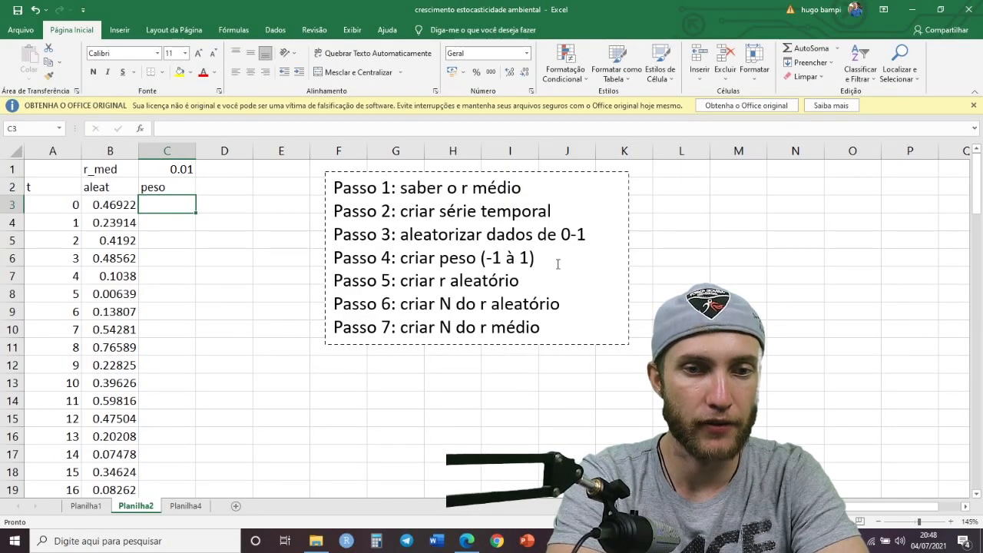
{"action": "left_click_drag", "start_coordinate": [542, 260], "coordinate": [359, 261]}
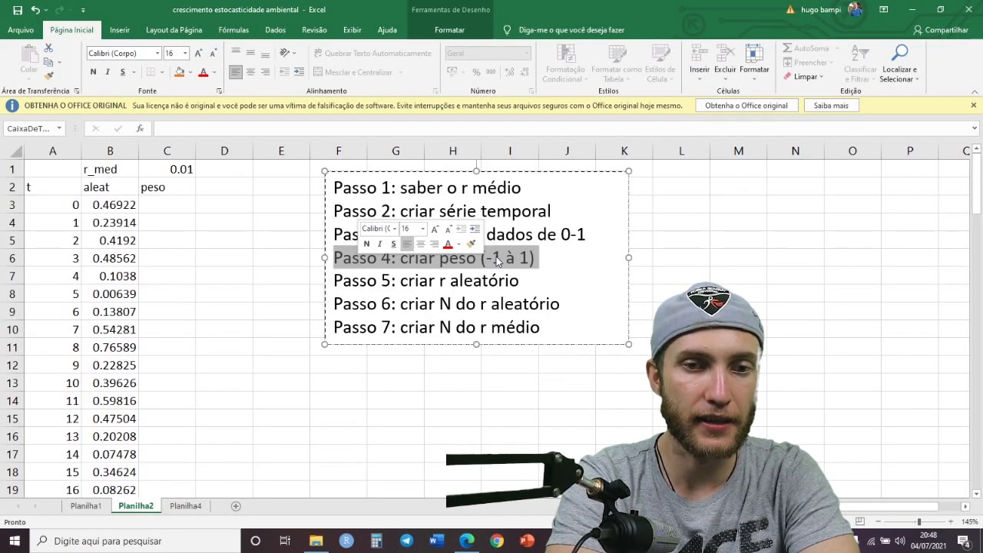
{"action": "left_click", "coordinate": [522, 261]}
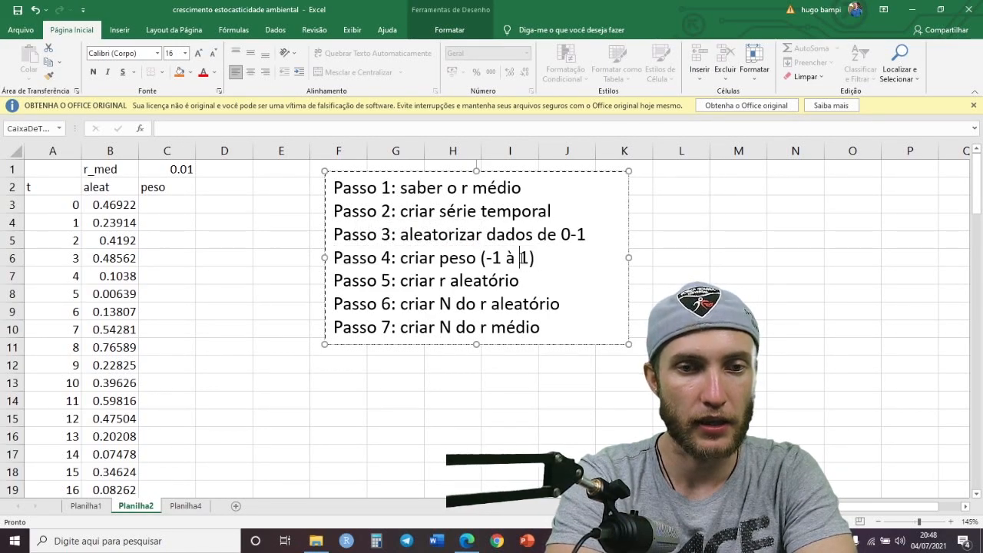
{"action": "left_click_drag", "start_coordinate": [542, 259], "coordinate": [480, 256]}
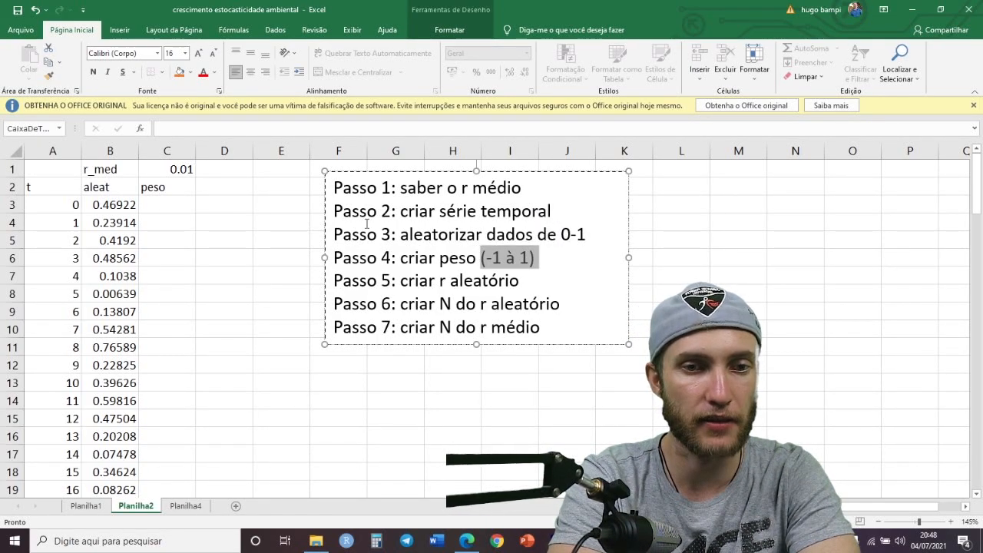
Step: Write the weight formula =-1+(2*B3) in C3, referencing the first random number
{"action": "left_click", "coordinate": [178, 209]}
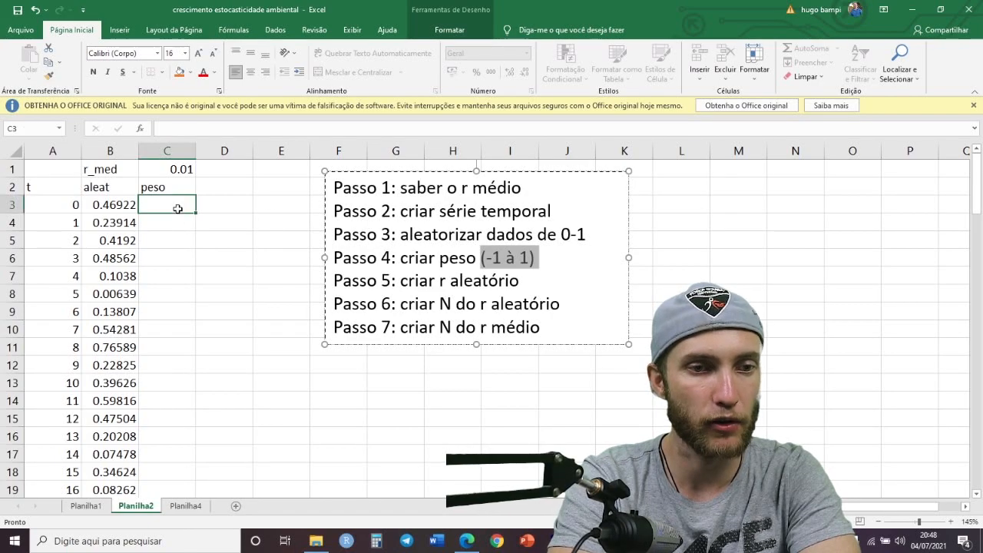
{"action": "type", "text": "="}
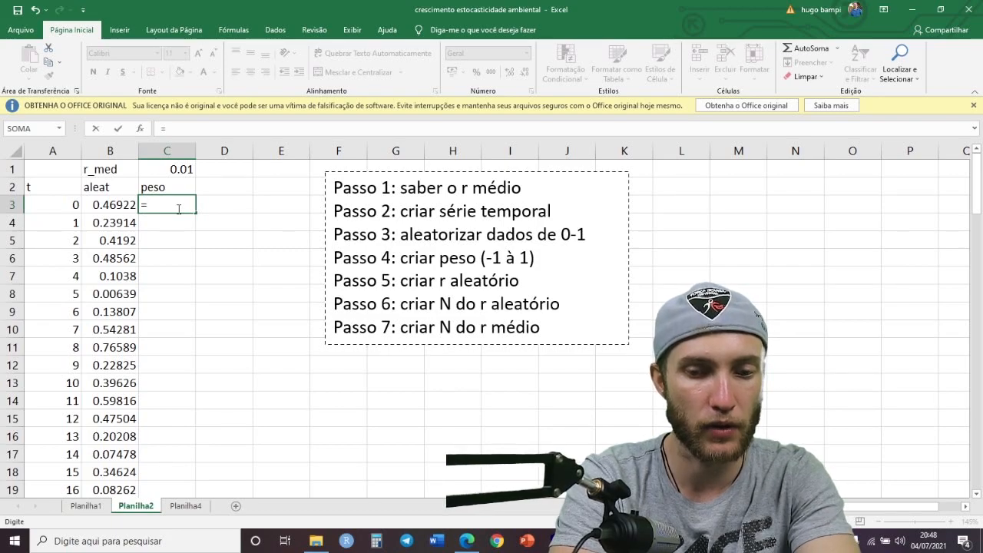
{"action": "type", "text": "-1"}
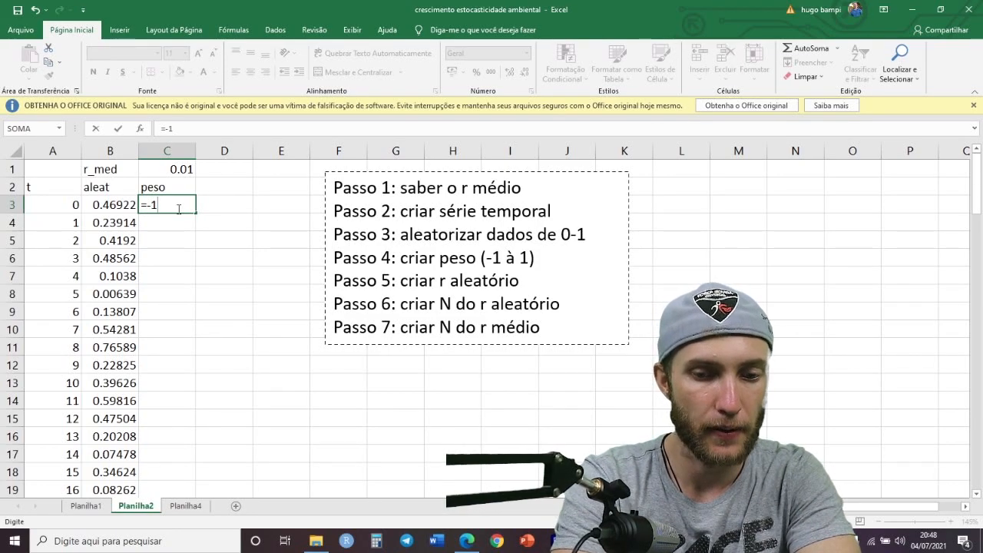
{"action": "type", "text": "+("}
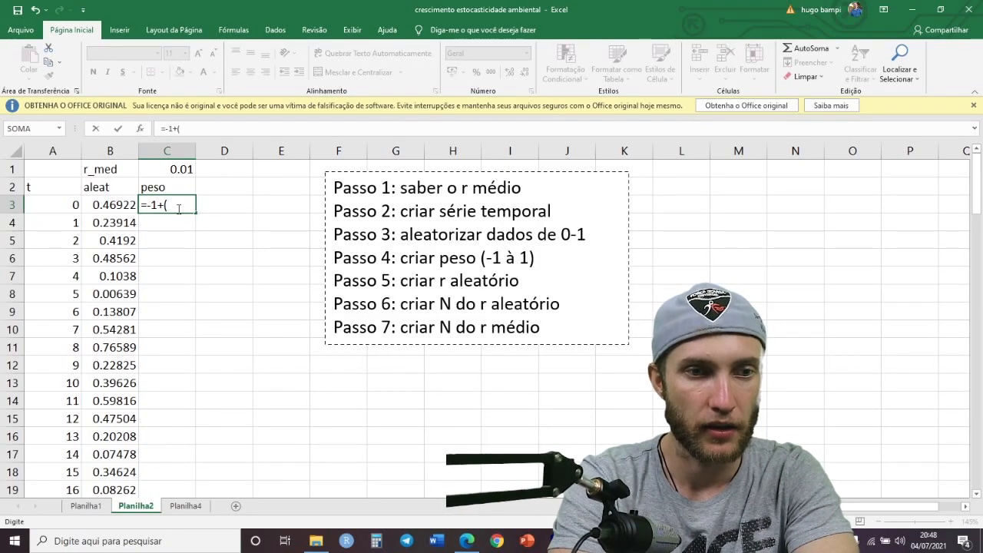
{"action": "type", "text": "2*"}
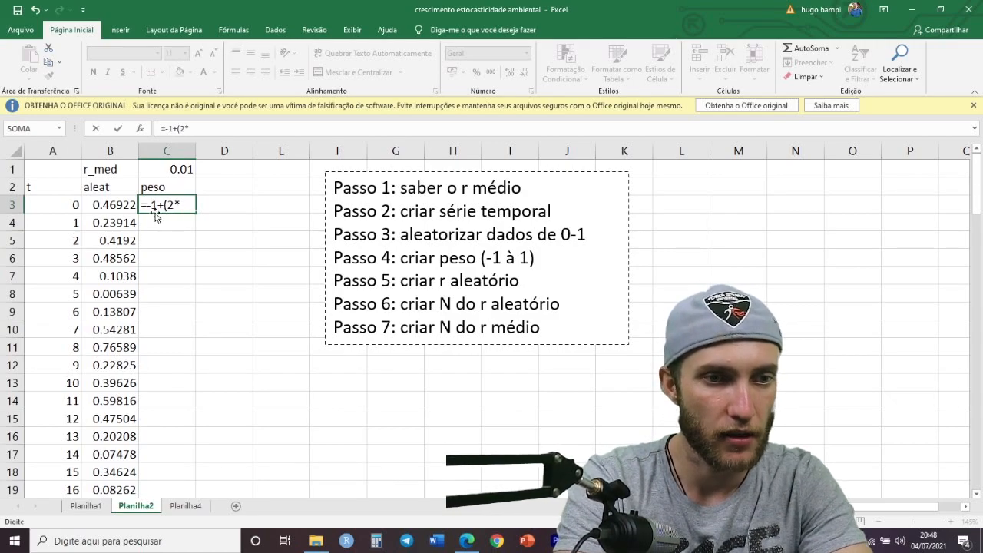
{"action": "left_click", "coordinate": [121, 204]}
{"action": "type", "text": ")"}
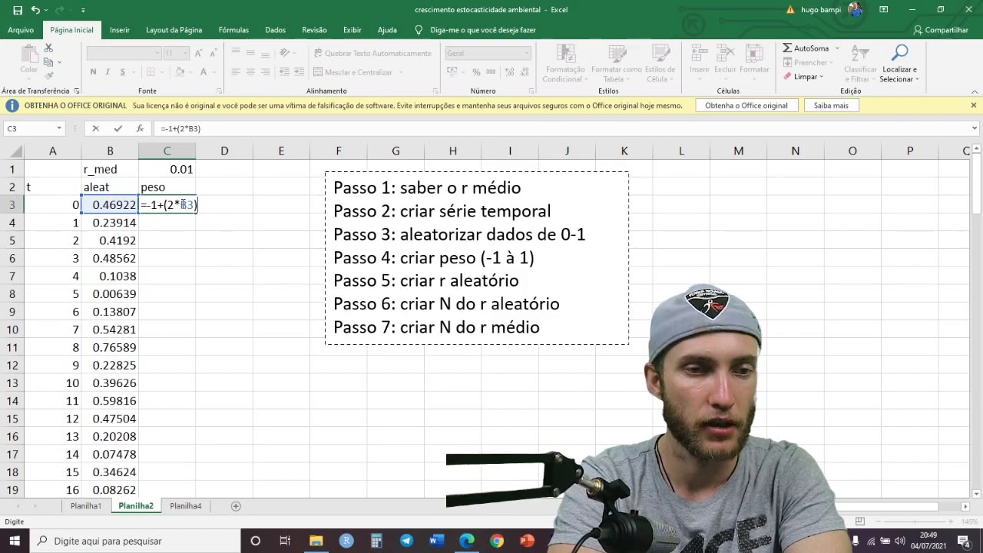
Step: Test the weight formula in C3 with 1 in place of the B3 reference, as =-1+(2*1)
{"action": "double_click", "coordinate": [183, 204]}
{"action": "type", "text": "2"}
{"action": "key", "text": "BackSpace"}
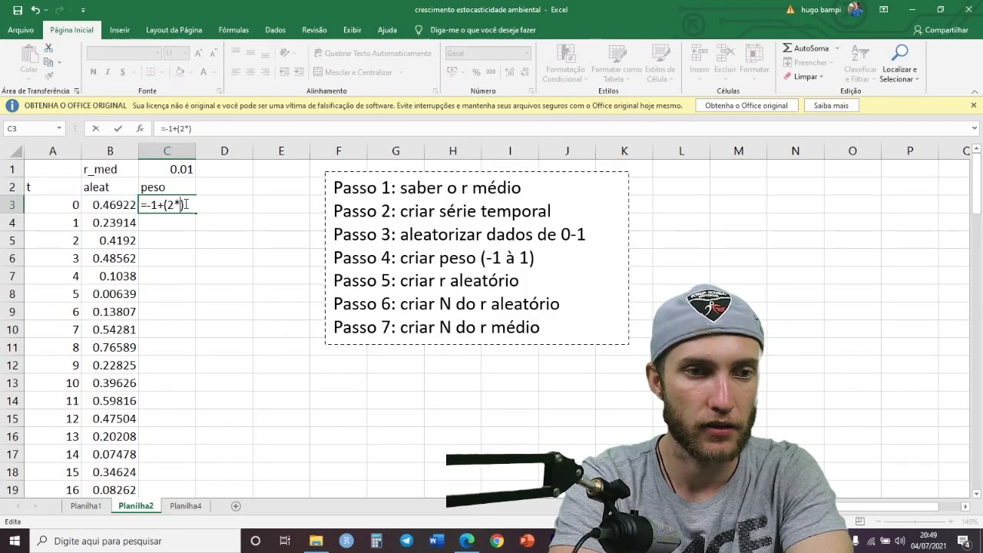
{"action": "type", "text": "1"}
{"action": "key", "text": "Return"}
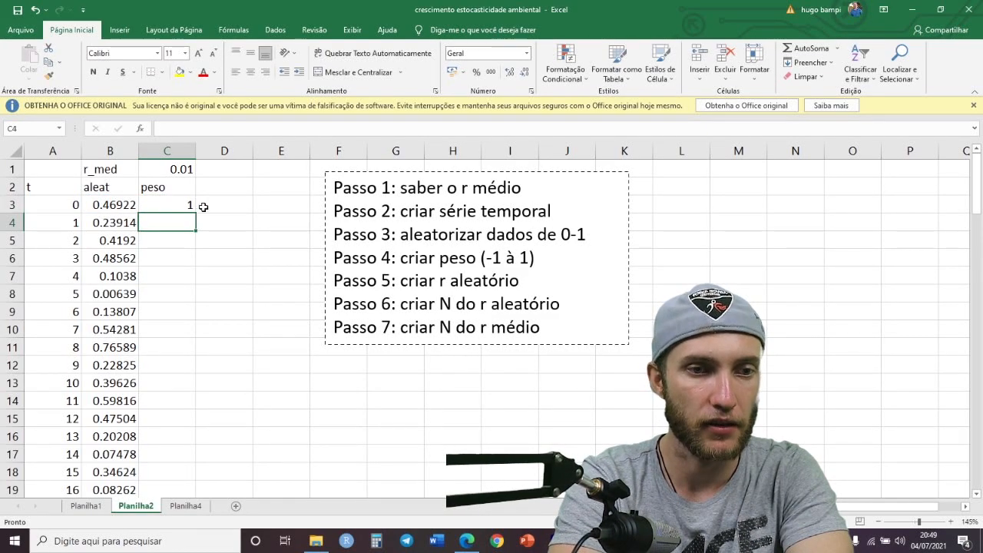
Step: Test the weight formula in C3 with 0 and then 0.5 as the random number, as =-1+(2*0) and =-1+(2*0.5)
{"action": "double_click", "coordinate": [175, 203]}
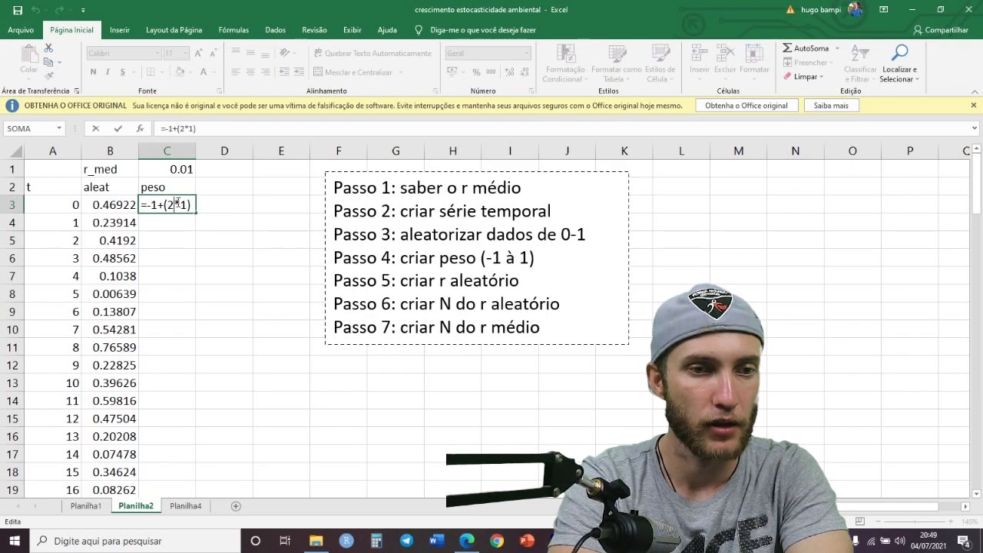
{"action": "key", "text": "BackSpace"}
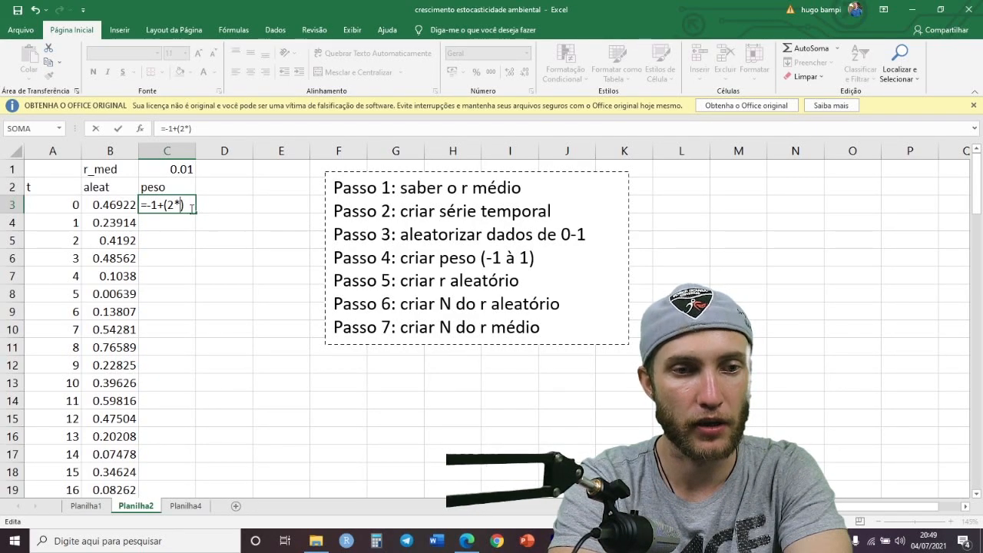
{"action": "type", "text": "0"}
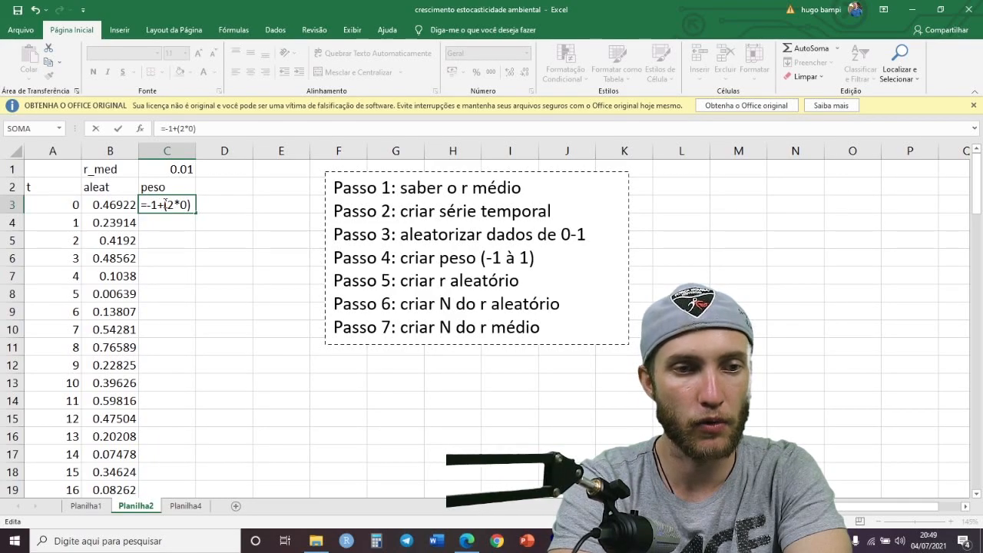
{"action": "key", "text": "Return"}
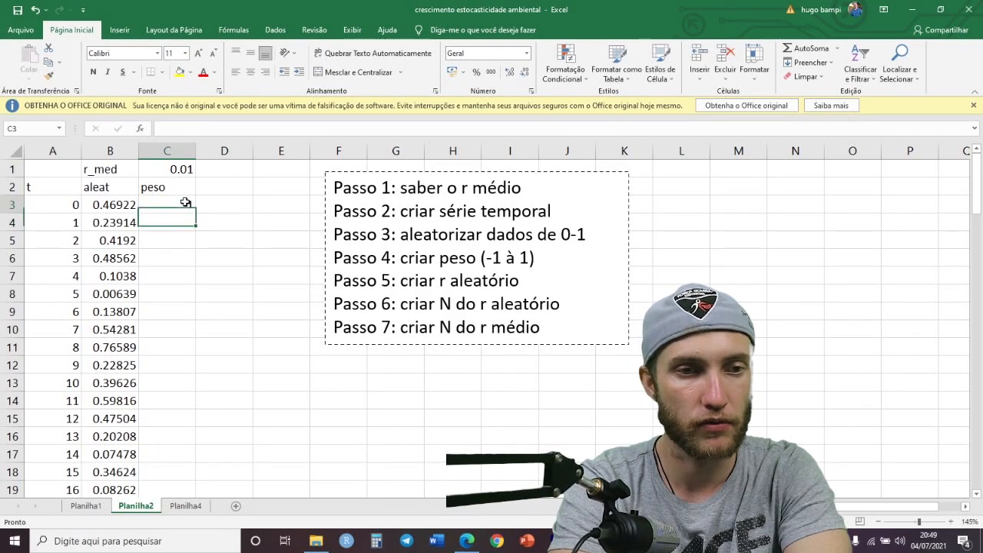
{"action": "double_click", "coordinate": [186, 202]}
{"action": "key", "text": "BackSpace"}
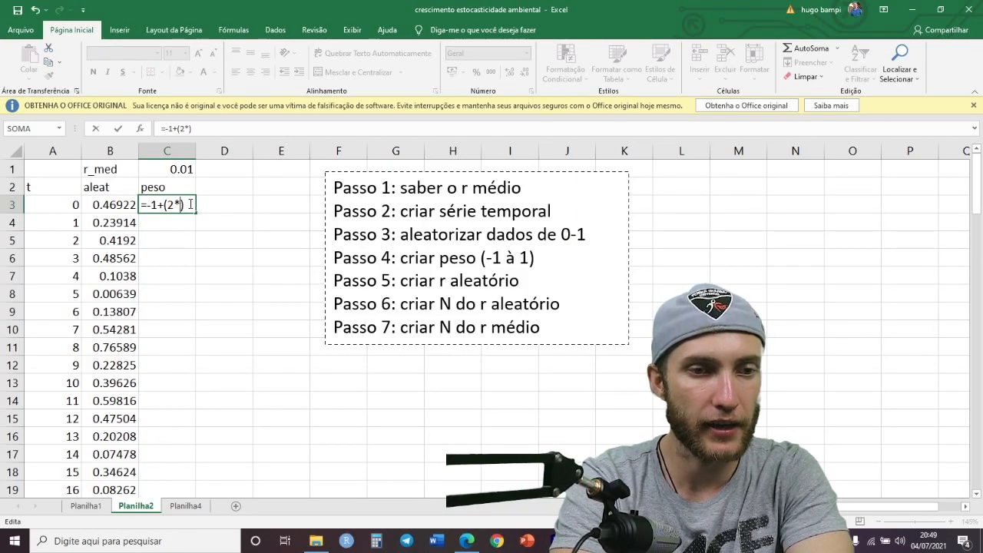
{"action": "type", "text": "0.5"}
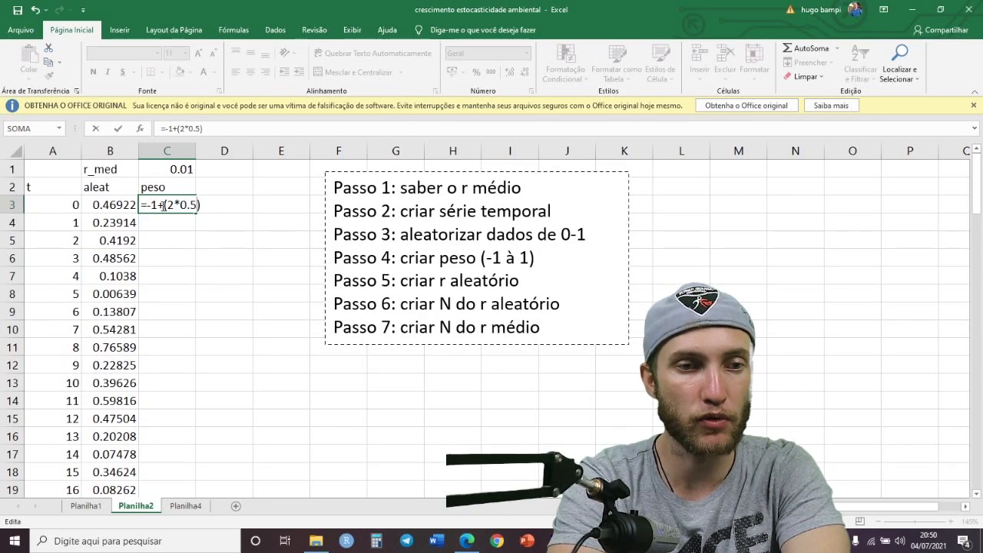
{"action": "key", "text": "Return"}
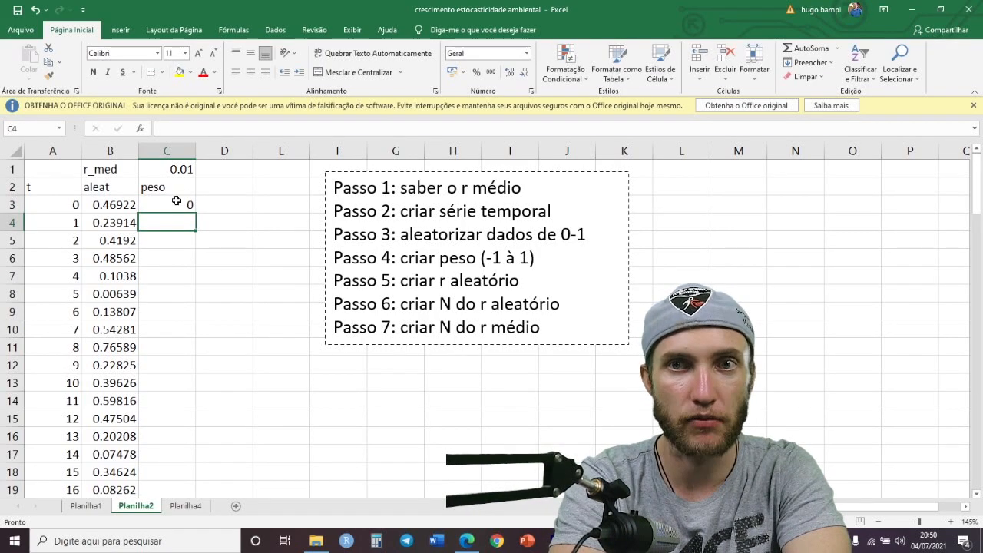
Step: Enter the weight formula =-1+(2*B3) in C3 and select that cell
{"action": "double_click", "coordinate": [173, 205]}
{"action": "type", "text": "="}
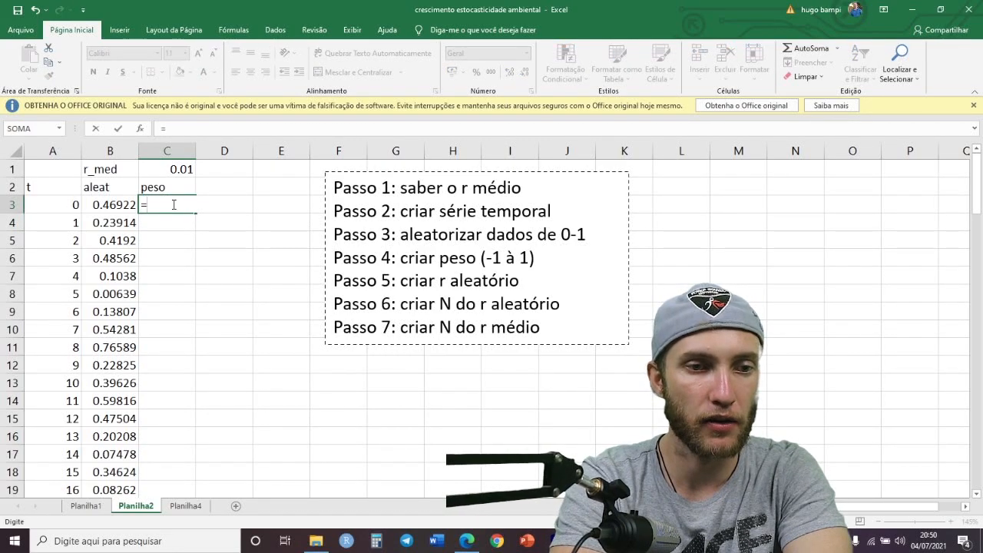
{"action": "type", "text": "-1"}
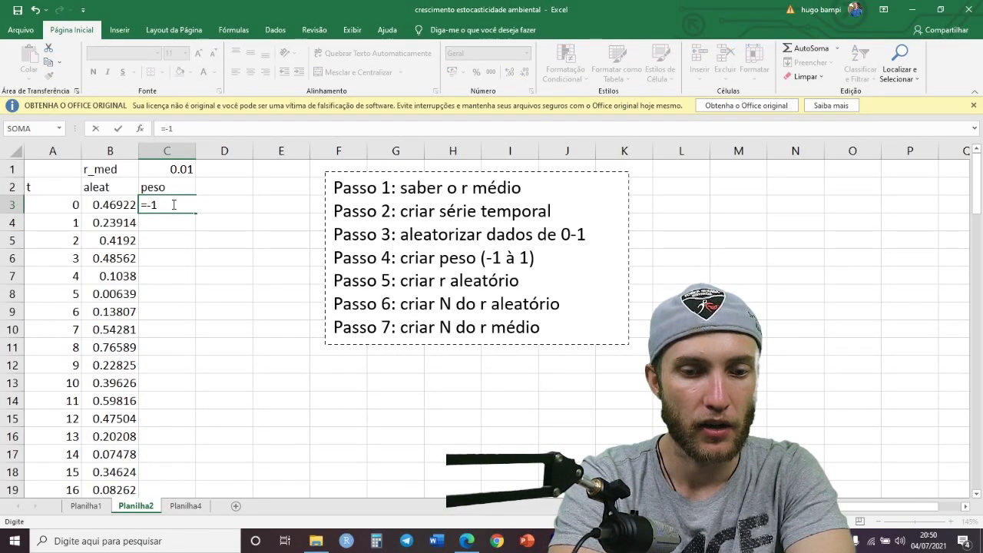
{"action": "type", "text": "+(2*"}
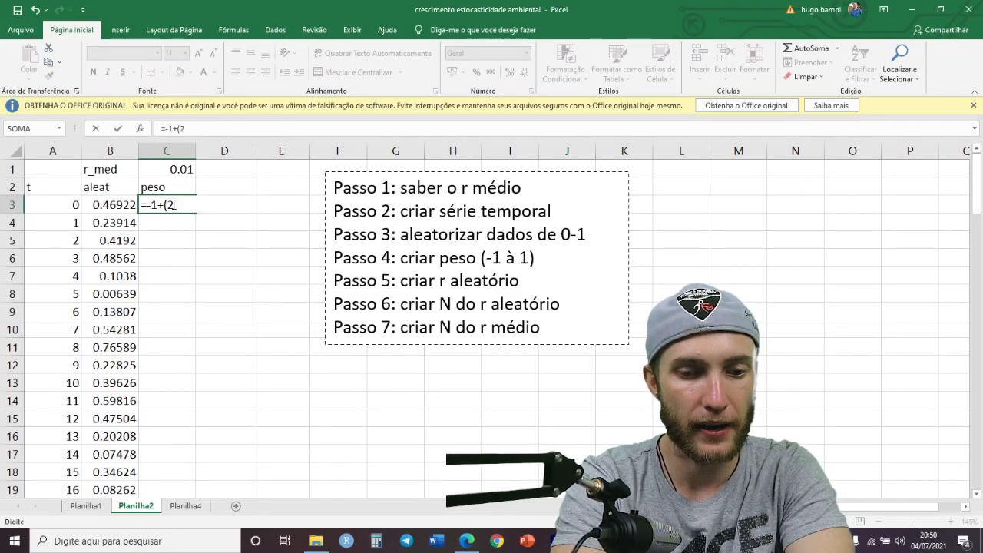
{"action": "left_click", "coordinate": [123, 198]}
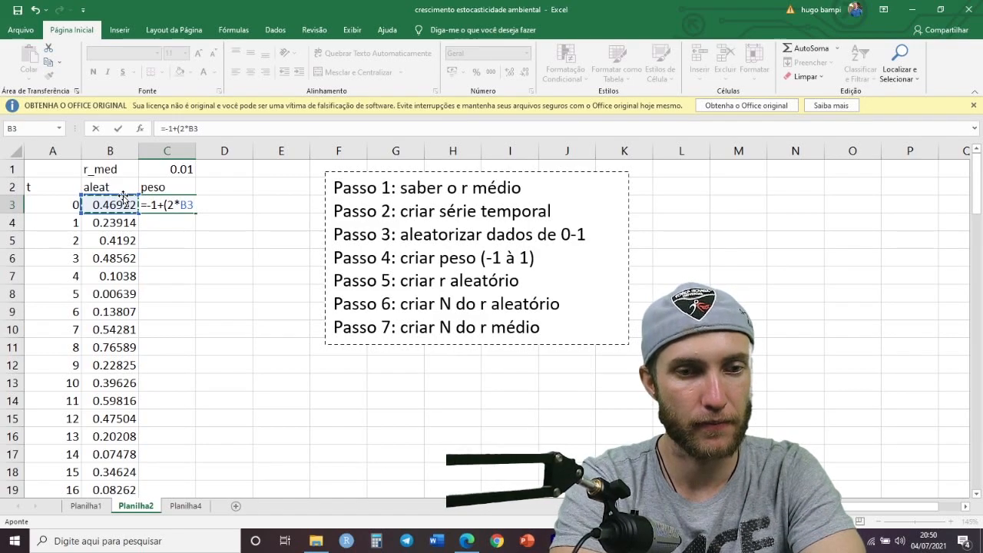
{"action": "type", "text": ")"}
{"action": "key", "text": "Return"}
{"action": "left_click", "coordinate": [177, 203]}
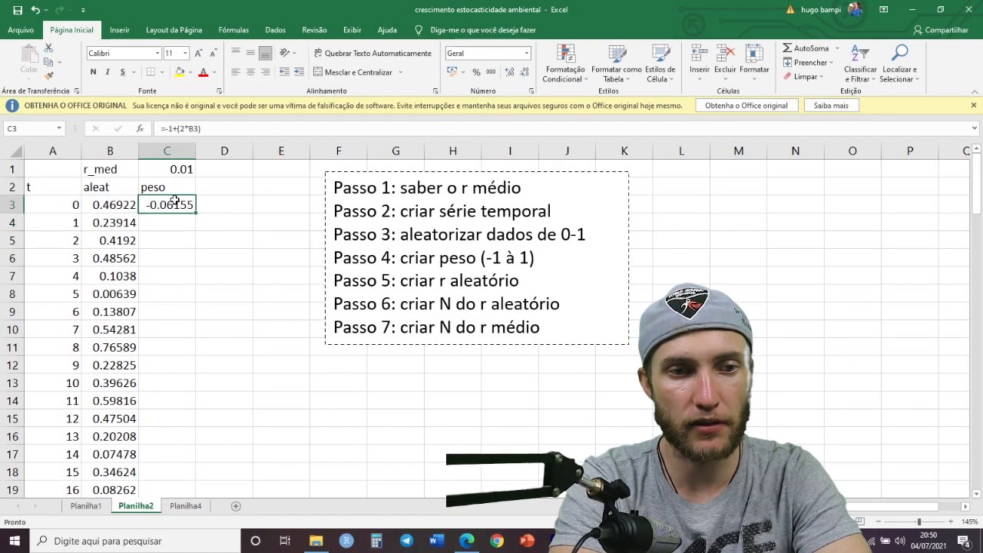
Step: Fill the weight formula from C3 down the peso column for the whole time series
{"action": "double_click", "coordinate": [195, 214]}
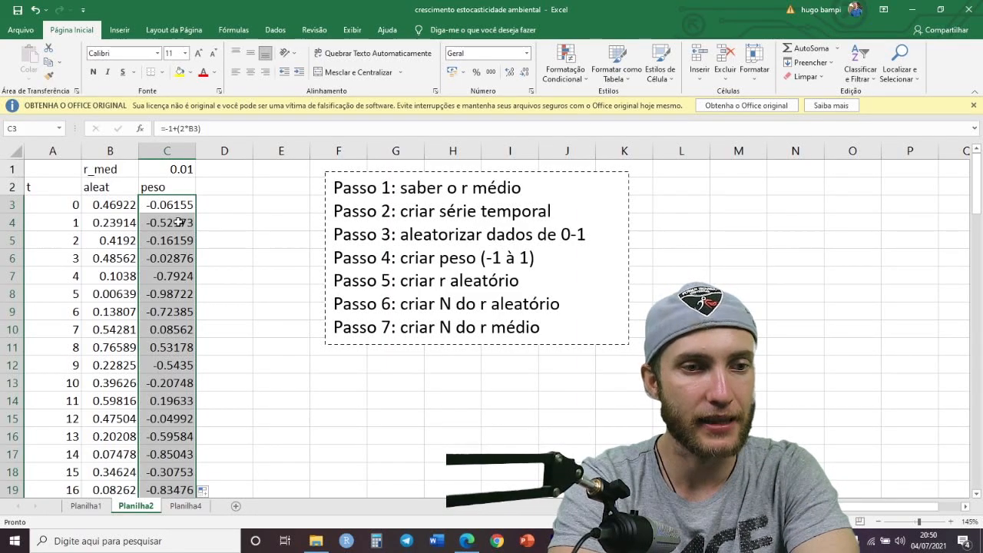
{"action": "scroll", "coordinate": [150, 206], "scroll_direction": "down", "scroll_amount": 5}
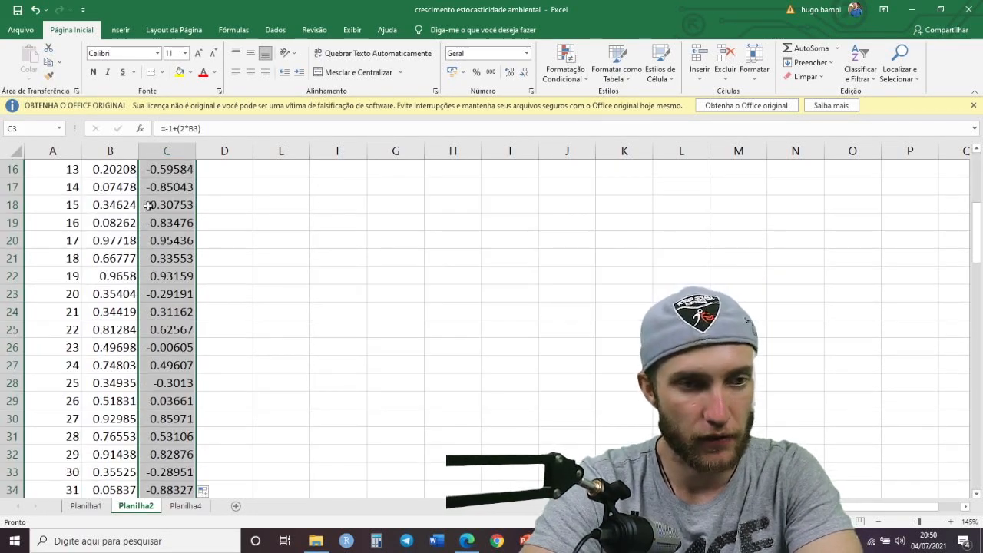
{"action": "scroll", "coordinate": [150, 206], "scroll_direction": "up", "scroll_amount": 5}
Step: Review the weights down the peso column to check that they vary between -1 and 1
{"action": "left_click", "coordinate": [163, 208]}
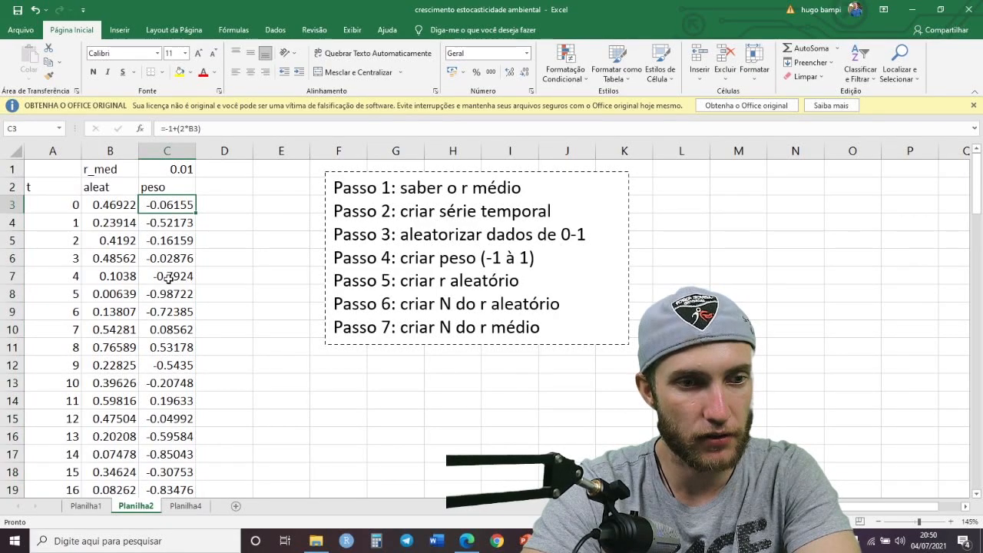
{"action": "scroll", "coordinate": [171, 330], "scroll_direction": "down", "scroll_amount": 6}
{"action": "left_click", "coordinate": [173, 346]}
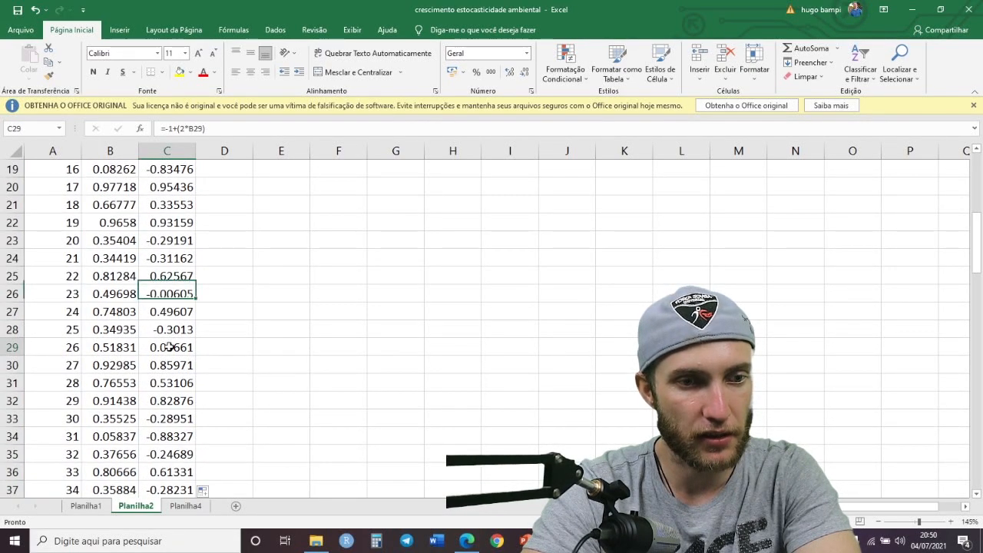
{"action": "left_click", "coordinate": [175, 278]}
{"action": "key", "text": "Down"}
{"action": "key", "text": "Down"}
{"action": "key", "text": "Down"}
{"action": "key", "text": "Down"}
{"action": "key", "text": "Down"}
{"action": "key", "text": "Down"}
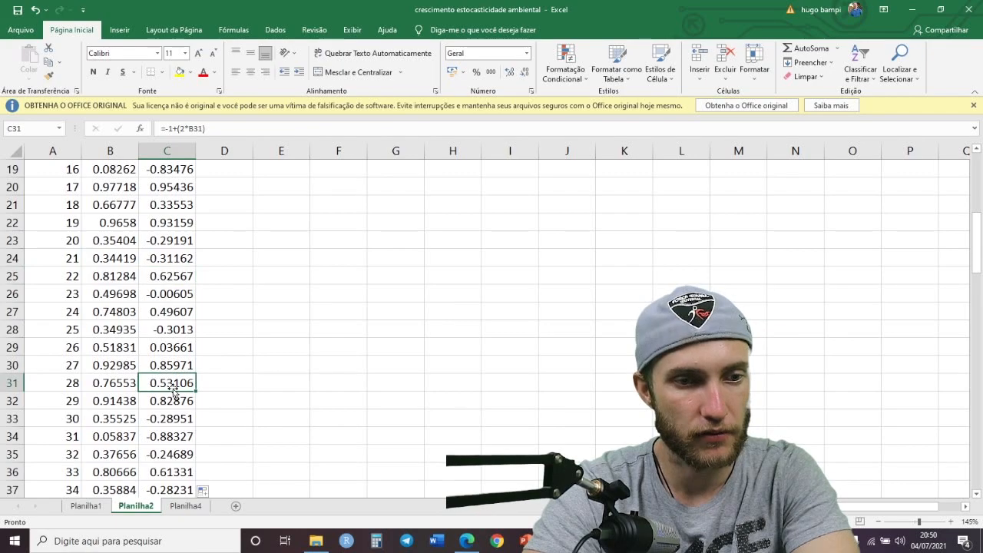
{"action": "scroll", "coordinate": [166, 365], "scroll_direction": "up", "scroll_amount": 6}
Step: Enter the header r_aleat in D2 for the random r column
{"action": "left_click", "coordinate": [234, 188]}
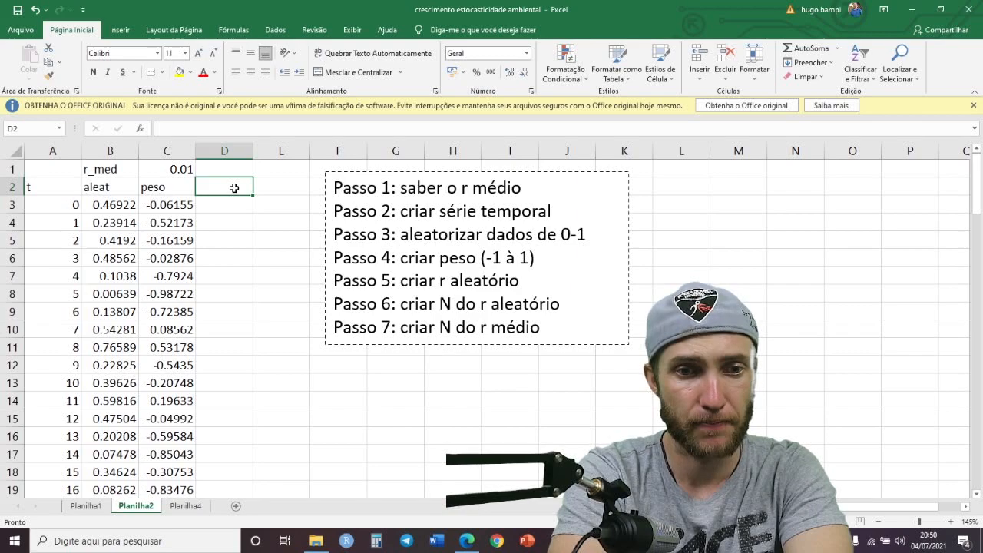
{"action": "type", "text": "="}
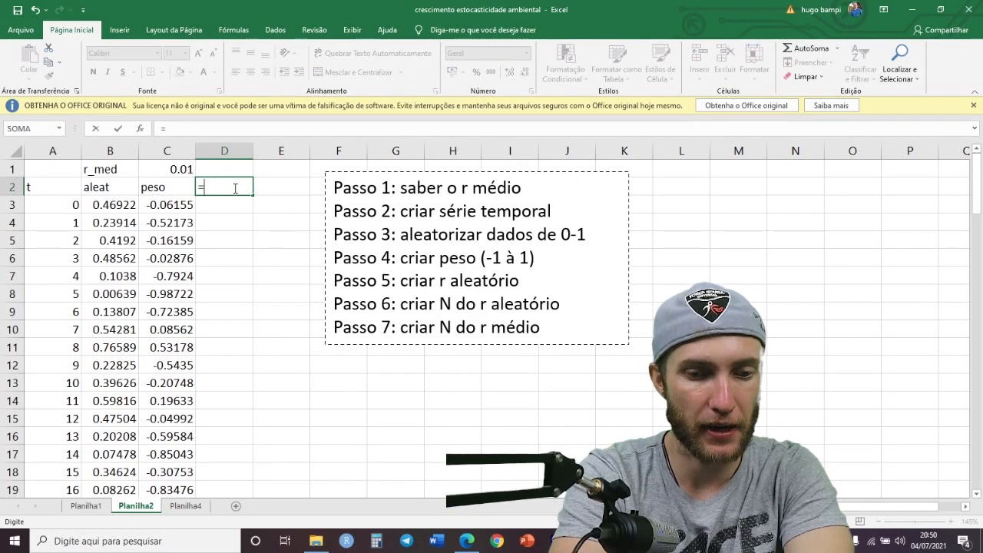
{"action": "key", "text": "BackSpace"}
{"action": "type", "text": "r"}
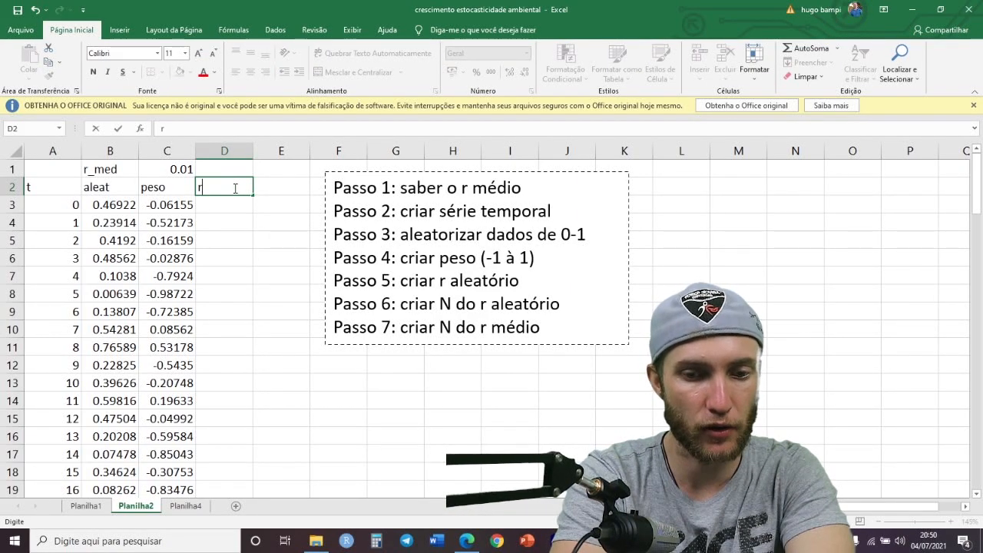
{"action": "type", "text": "_aleat"}
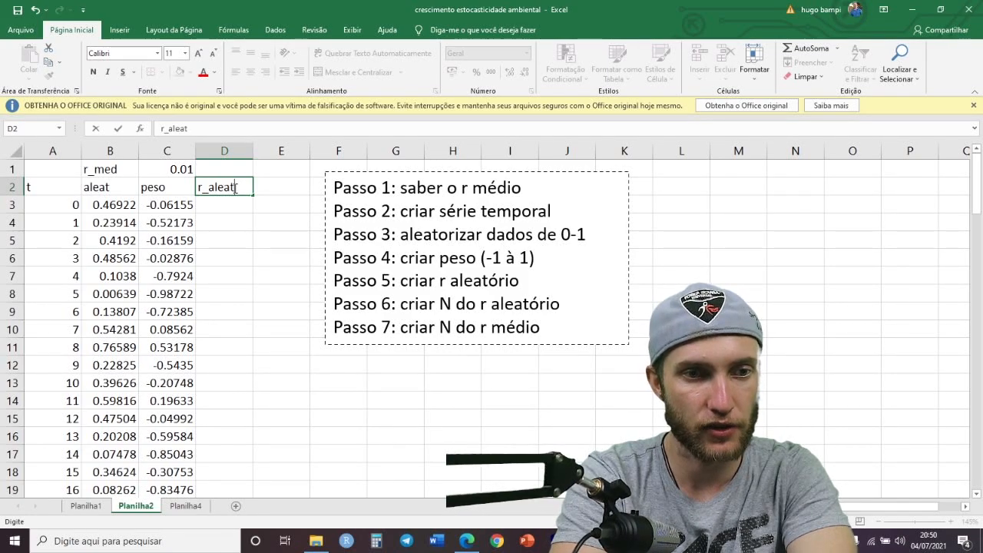
{"action": "key", "text": "Return"}
Step: Enter the random r formula =C$1+(C$1*C3) in D3, locking the row of the mean r reference
{"action": "type", "text": "="}
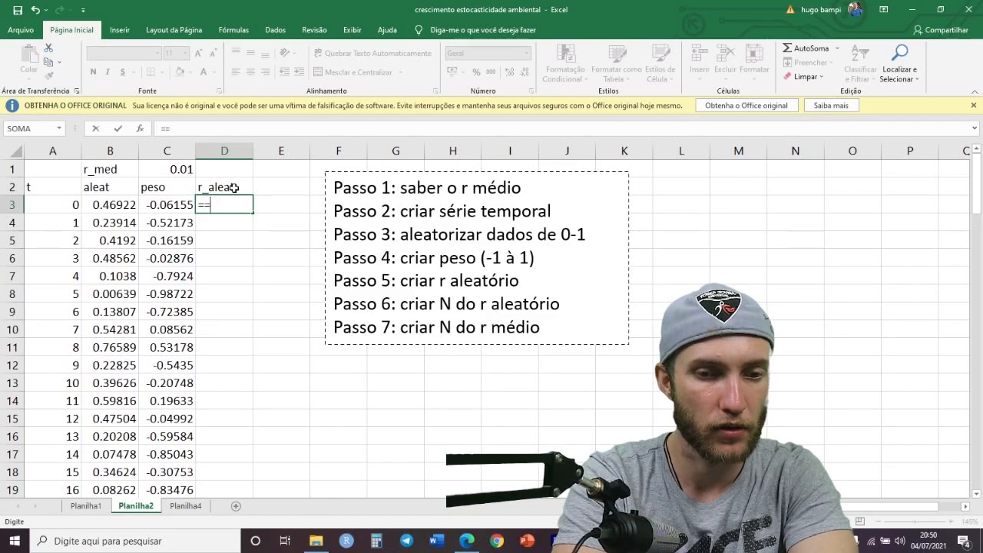
{"action": "left_click", "coordinate": [146, 169]}
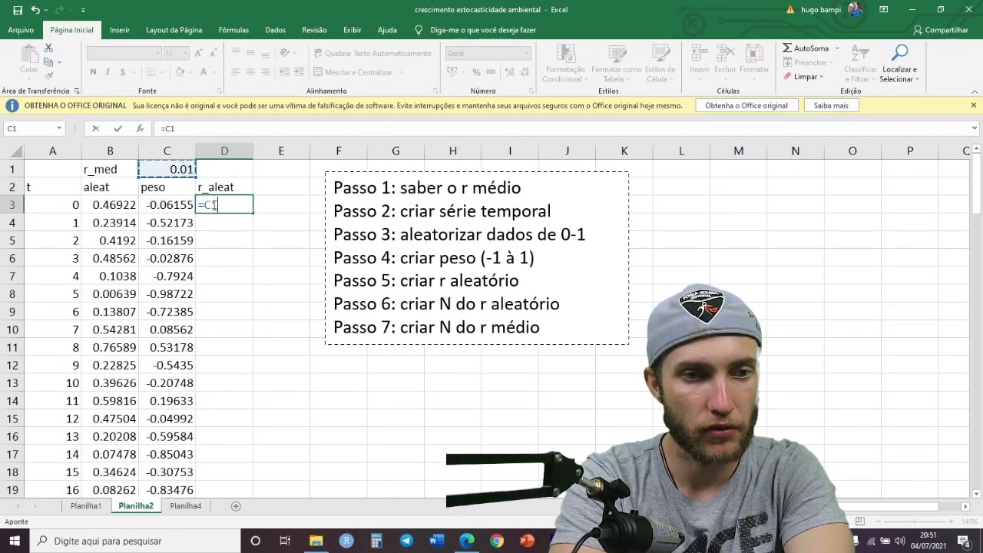
{"action": "left_click", "coordinate": [214, 204]}
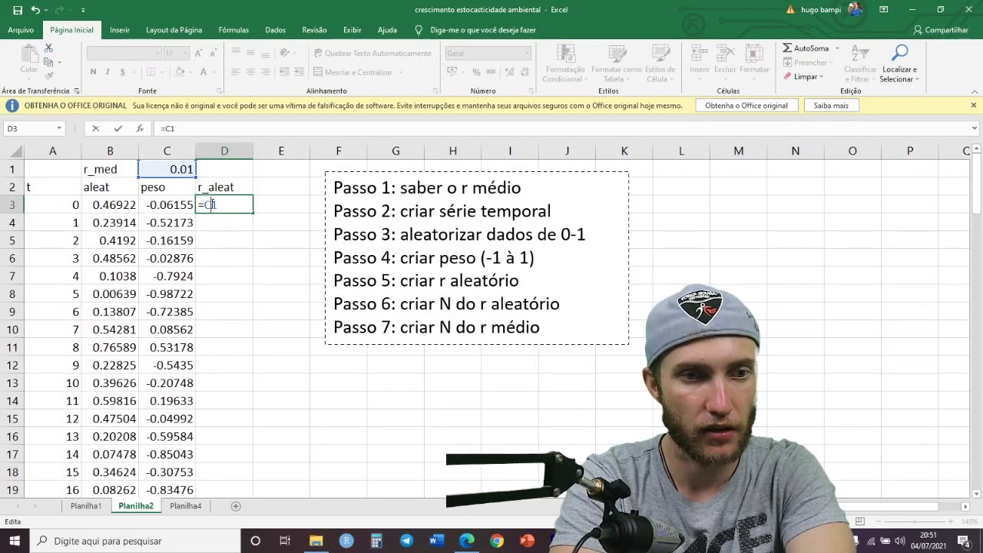
{"action": "type", "text": "$1"}
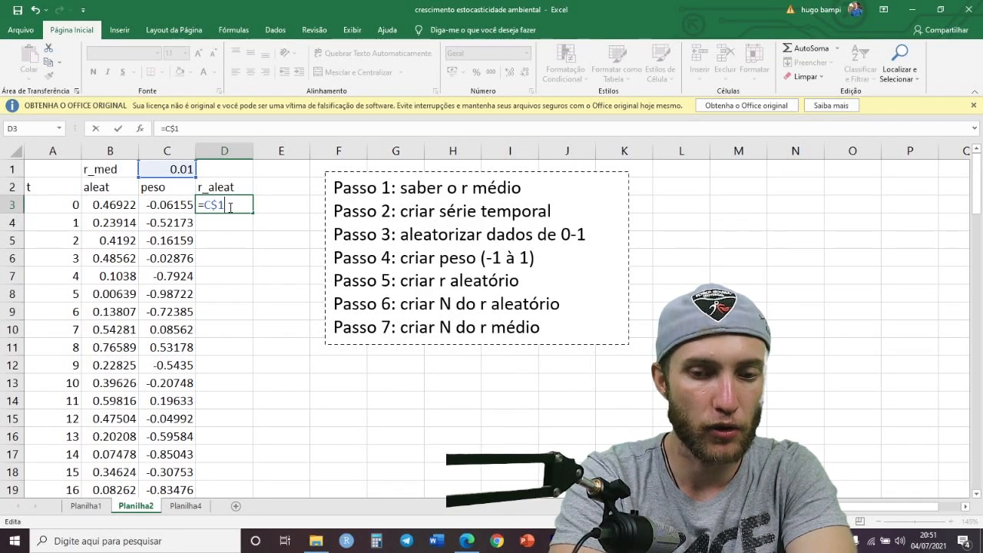
{"action": "type", "text": "+("}
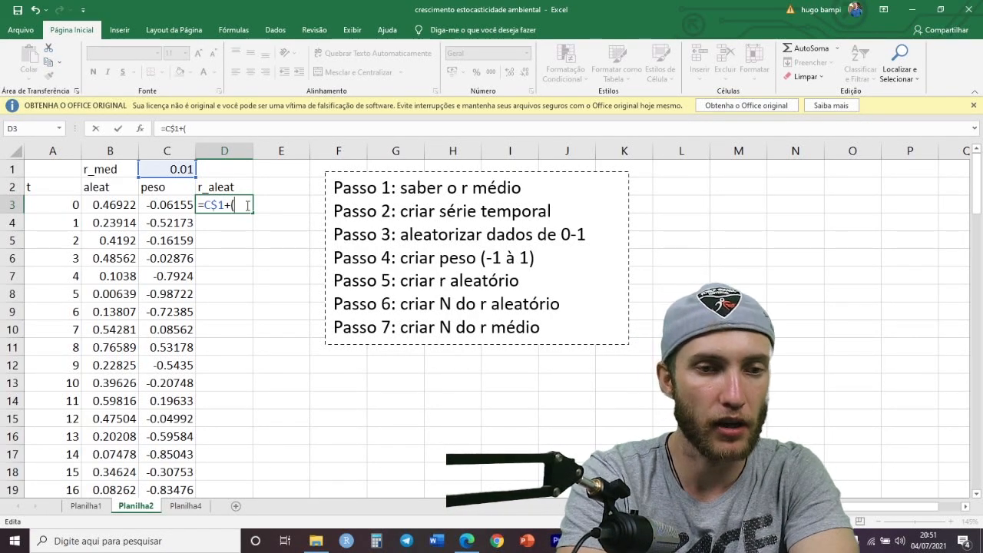
{"action": "left_click", "coordinate": [177, 167]}
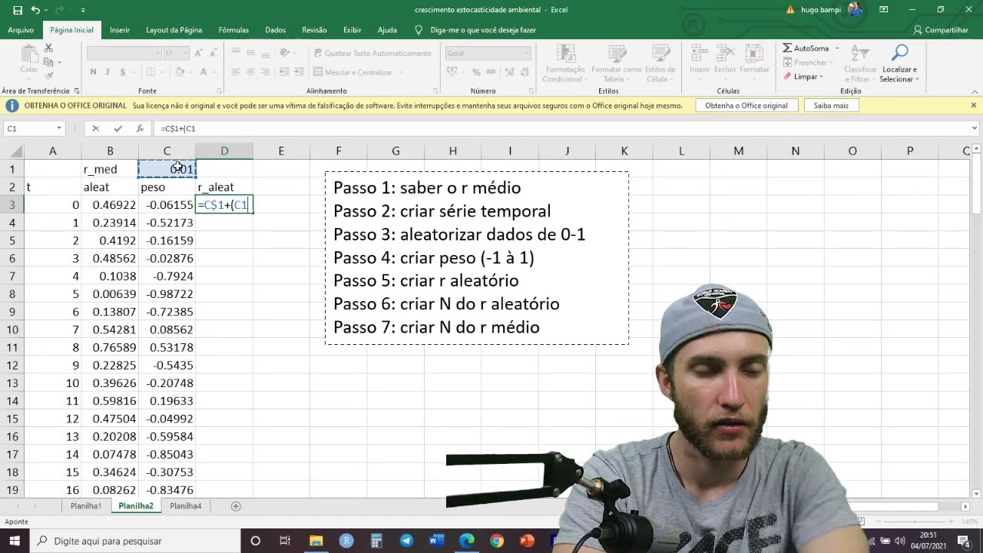
{"action": "left_click", "coordinate": [240, 204]}
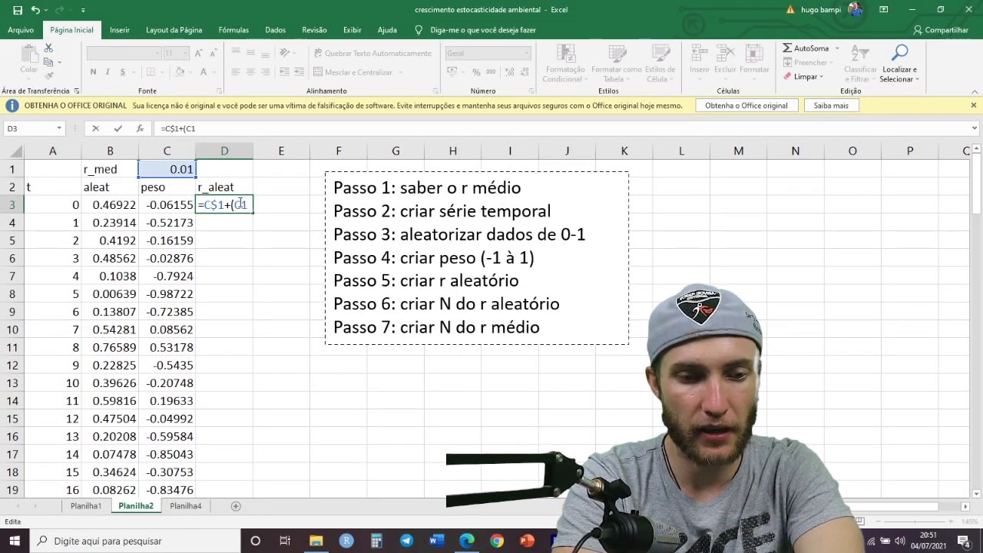
{"action": "type", "text": "$1"}
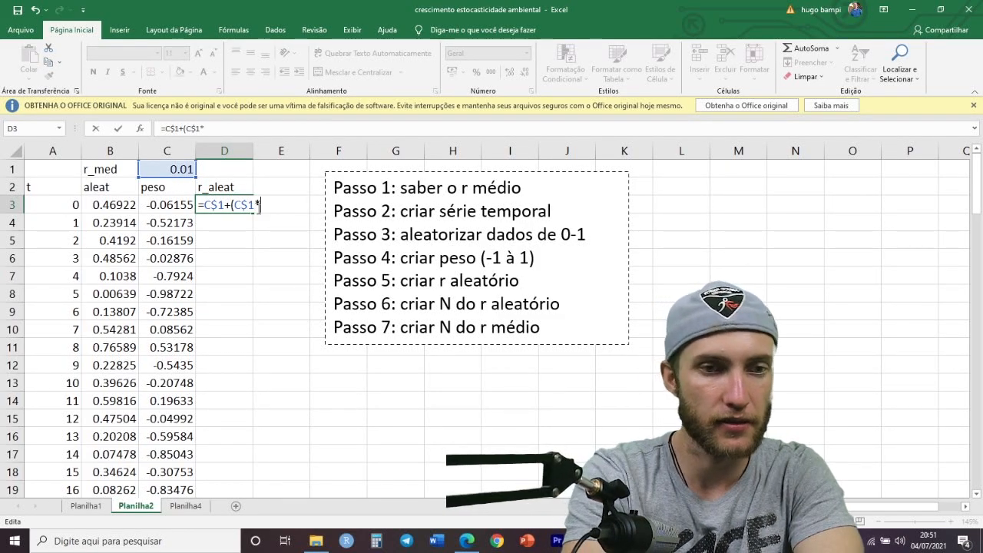
{"action": "type", "text": "*"}
{"action": "left_click", "coordinate": [176, 206]}
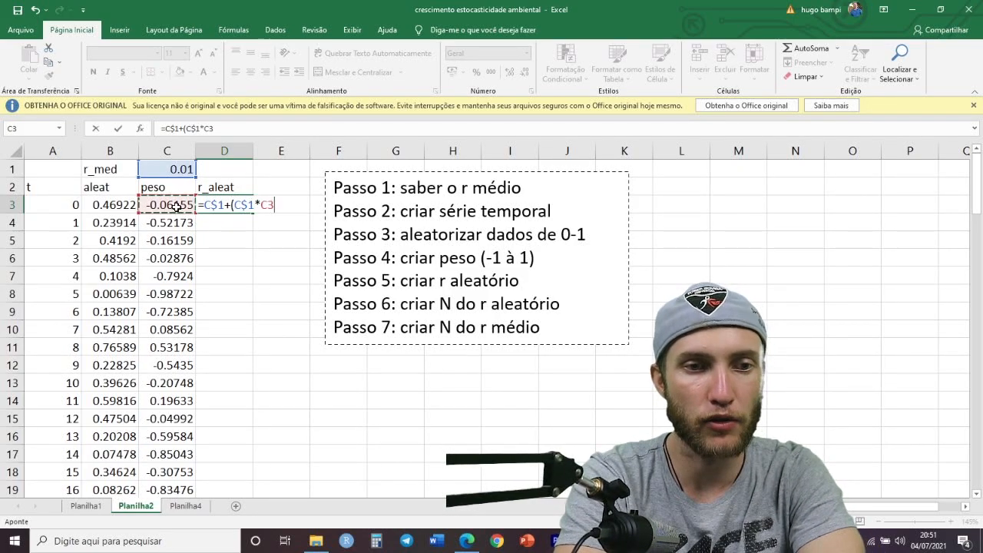
{"action": "type", "text": ")"}
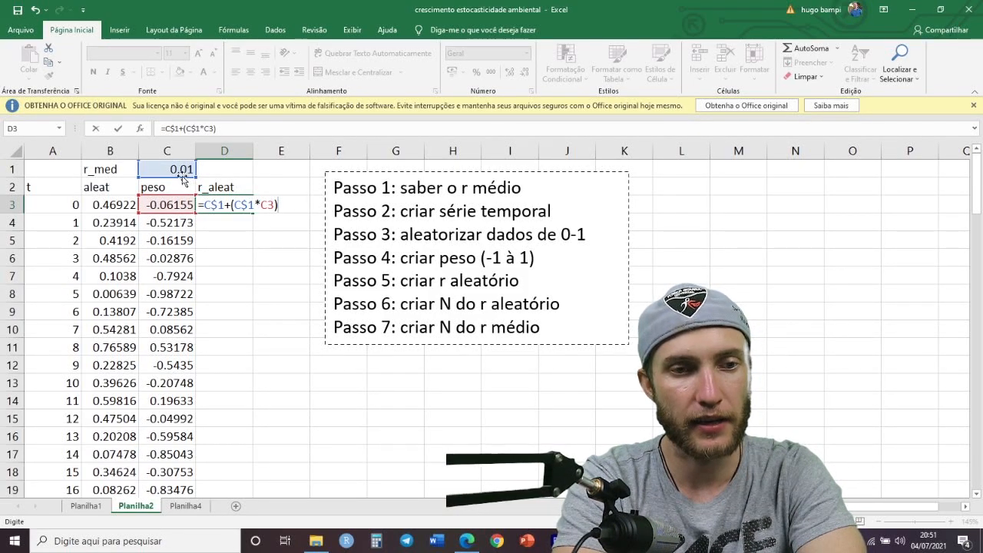
{"action": "key", "text": "Return"}
Step: Check the random r formula in D3 and fill it down the r_aleat column for the whole time series
{"action": "double_click", "coordinate": [245, 205]}
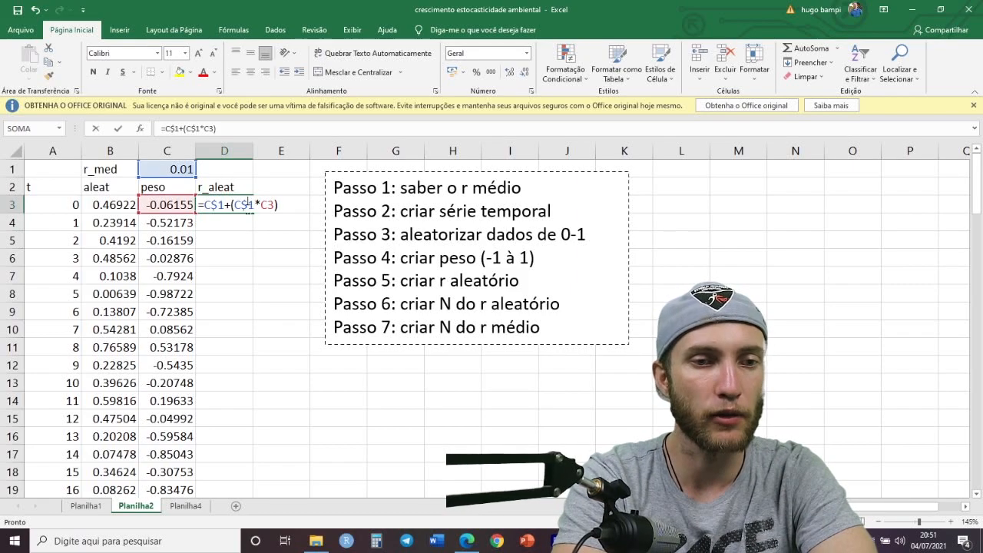
{"action": "key", "text": "Escape"}
{"action": "double_click", "coordinate": [252, 214]}
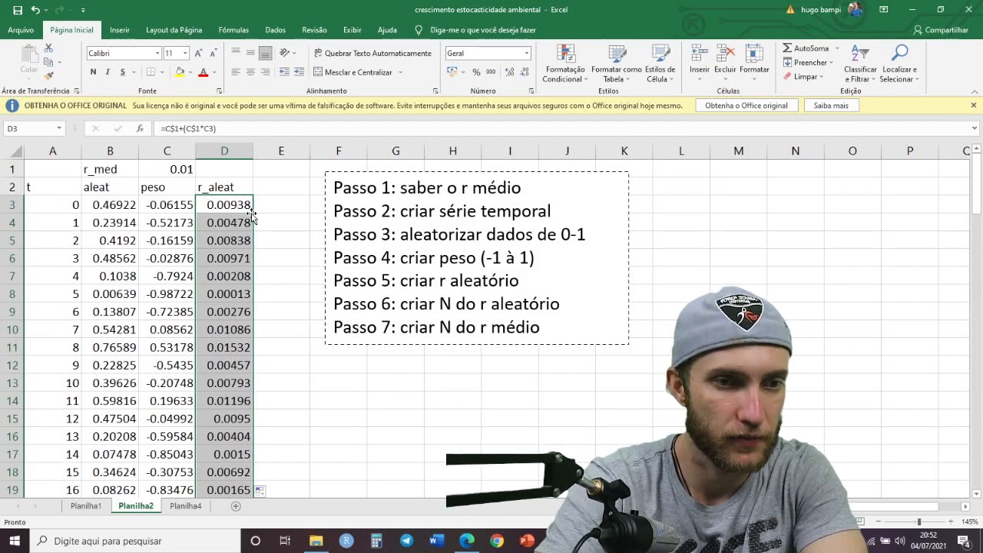
Step: Review the random r values in the r_aleat column from t = 0 through t = 100
{"action": "left_click", "coordinate": [223, 206]}
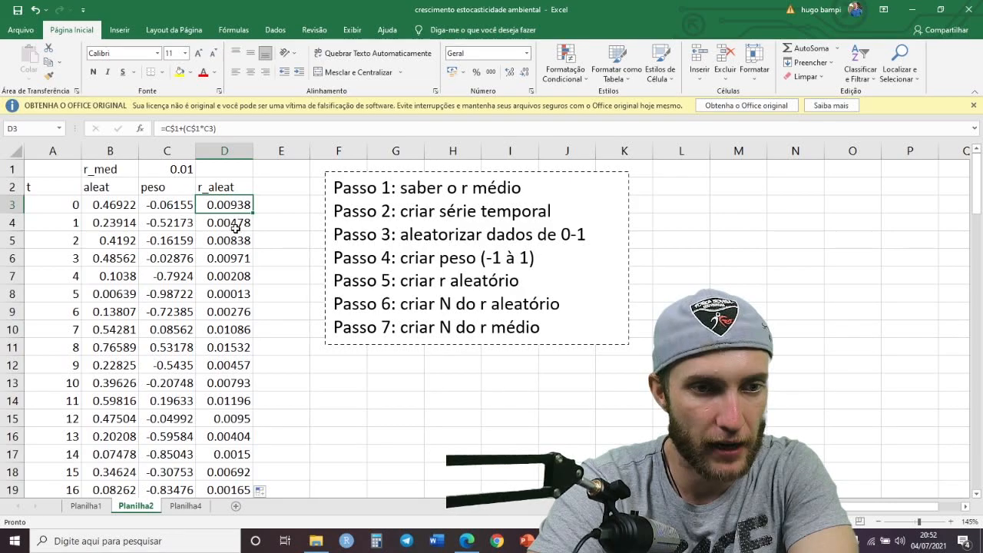
{"action": "scroll", "coordinate": [228, 230], "scroll_direction": "down", "scroll_amount": 3}
{"action": "scroll", "coordinate": [224, 287], "scroll_direction": "down", "scroll_amount": 20}
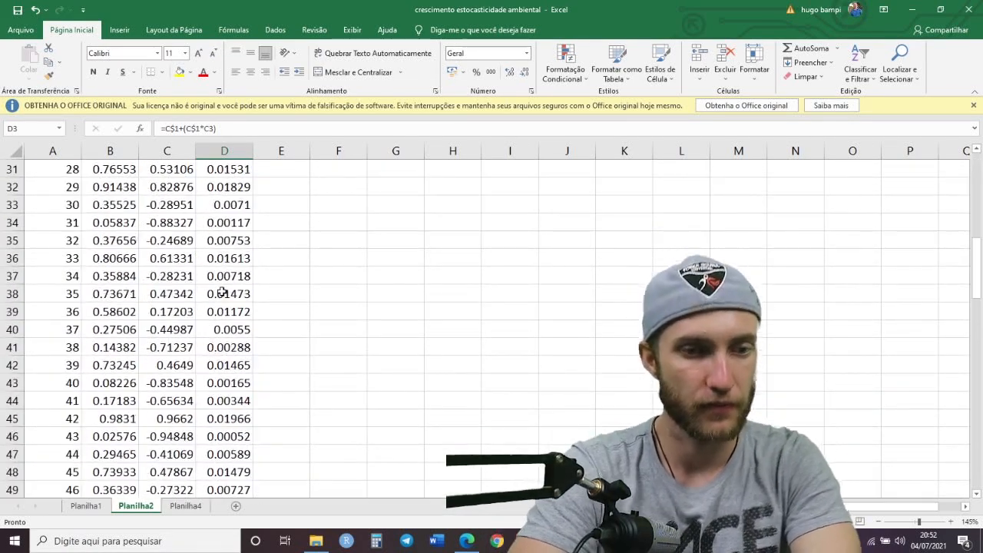
{"action": "scroll", "coordinate": [224, 307], "scroll_direction": "down", "scroll_amount": 6}
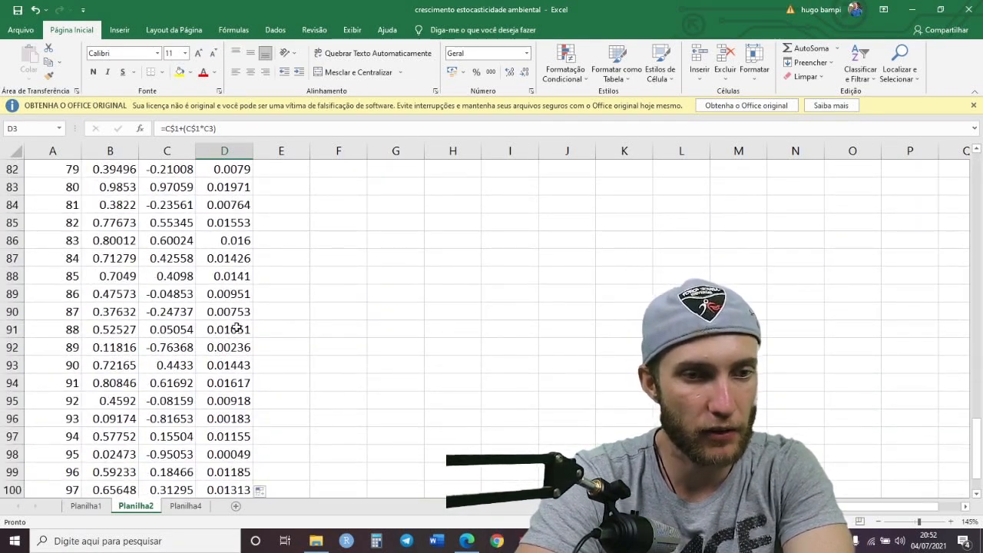
{"action": "scroll", "coordinate": [238, 327], "scroll_direction": "up", "scroll_amount": 7}
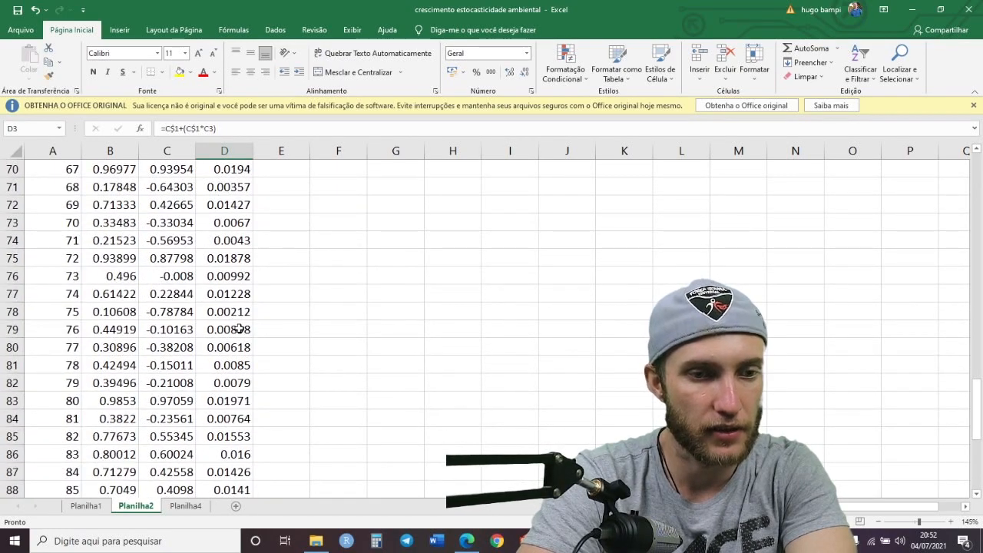
{"action": "scroll", "coordinate": [240, 328], "scroll_direction": "down", "scroll_amount": 6}
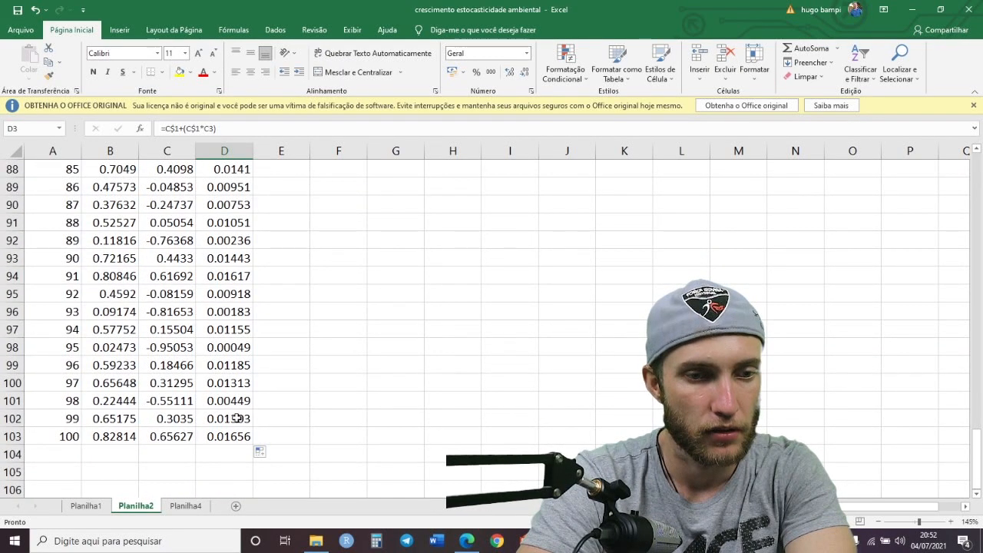
{"action": "left_click", "coordinate": [235, 418]}
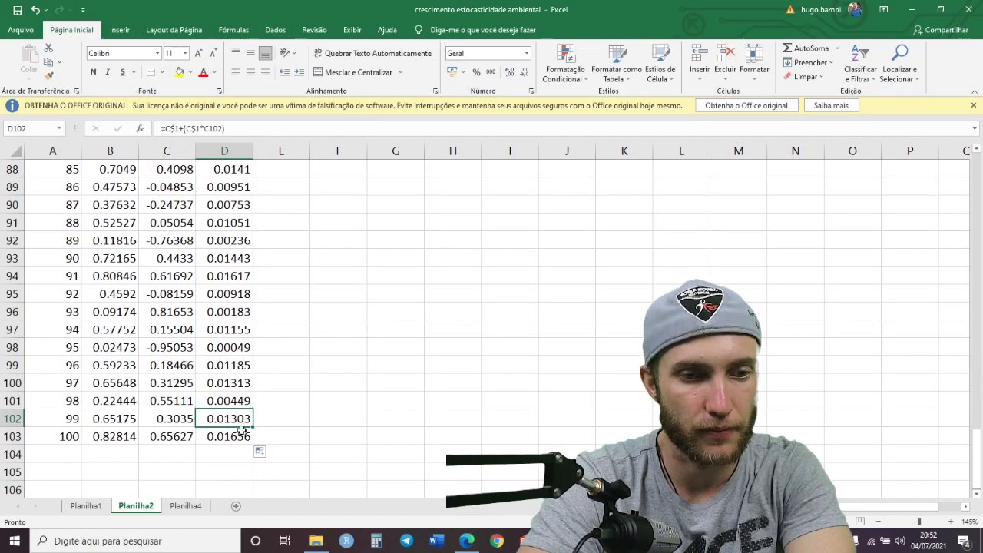
{"action": "left_click", "coordinate": [240, 436]}
{"action": "scroll", "coordinate": [207, 383], "scroll_direction": "up", "scroll_amount": 4}
{"action": "scroll", "coordinate": [207, 382], "scroll_direction": "up", "scroll_amount": 20}
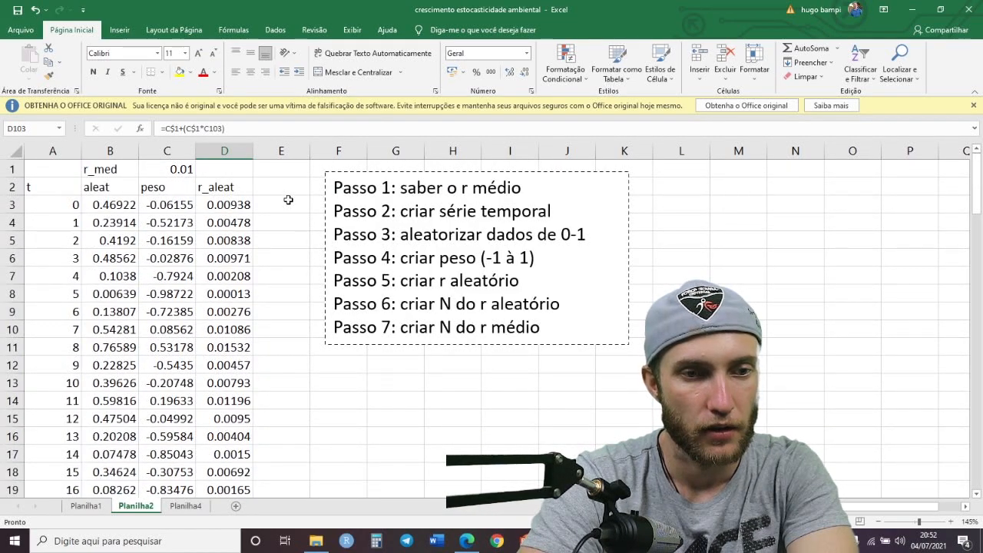
{"action": "scroll", "coordinate": [257, 254], "scroll_direction": "down", "scroll_amount": 8}
{"action": "scroll", "coordinate": [248, 256], "scroll_direction": "up", "scroll_amount": 8}
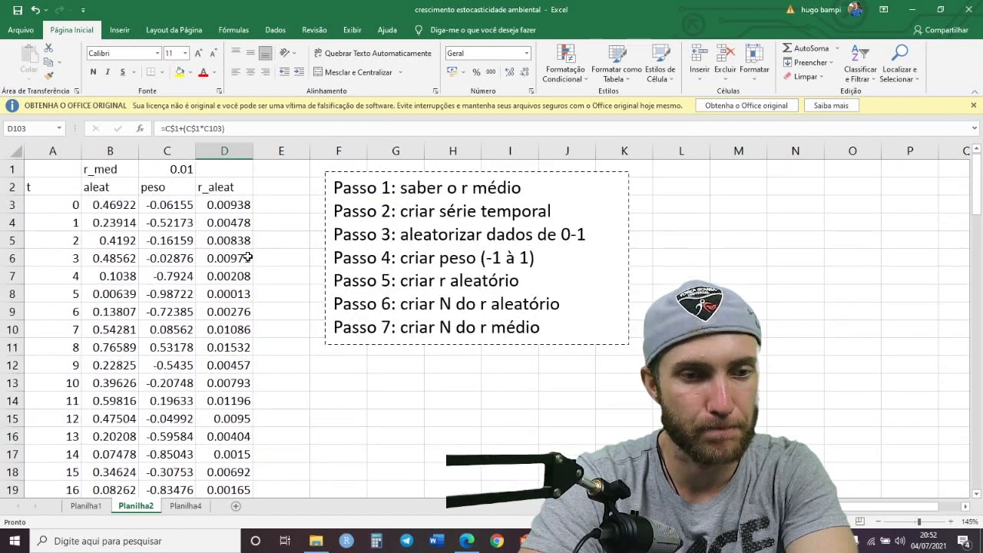
Step: Enter the header N_aleat in E2 for the population size based on random r
{"action": "left_click", "coordinate": [279, 191]}
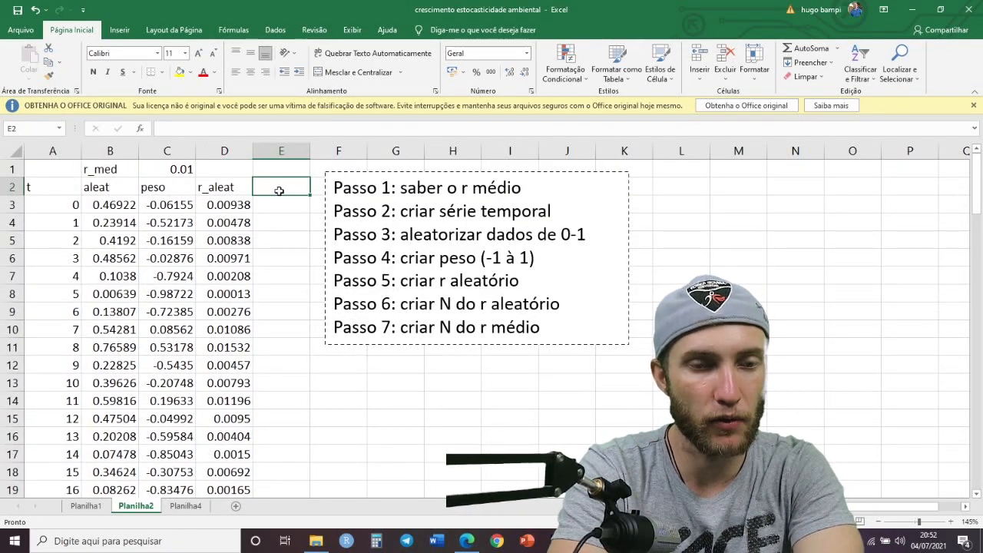
{"action": "type", "text": "N"}
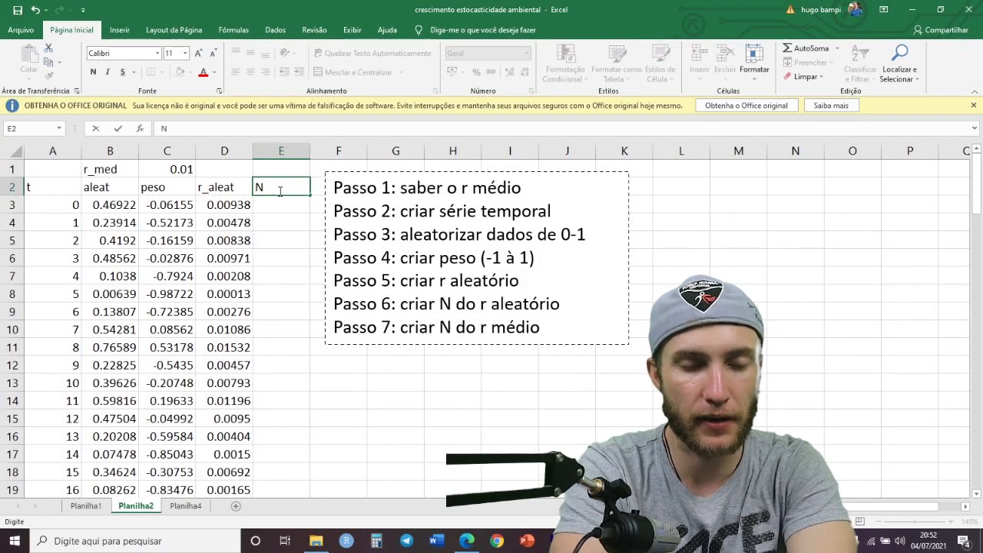
{"action": "type", "text": "_al"}
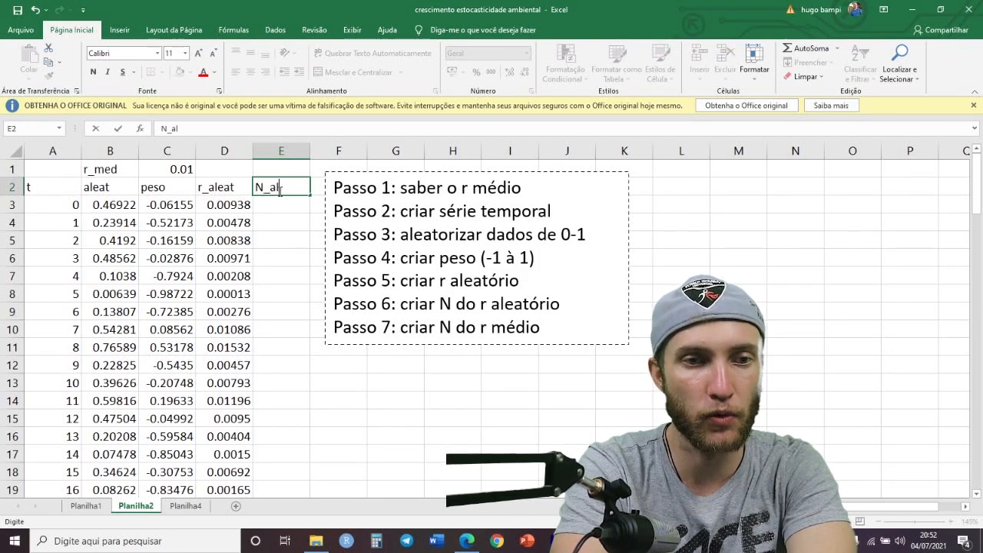
{"action": "type", "text": "eat"}
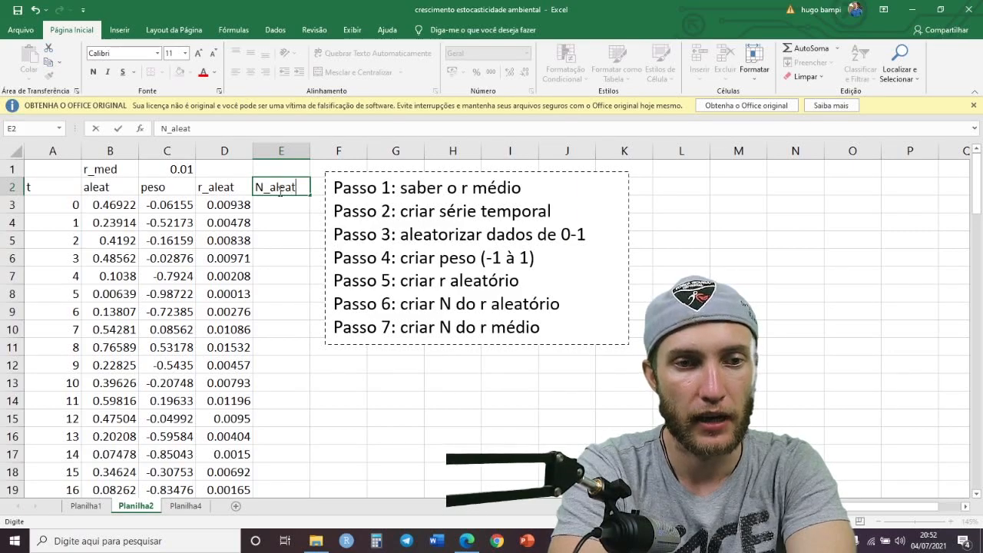
{"action": "key", "text": "Return"}
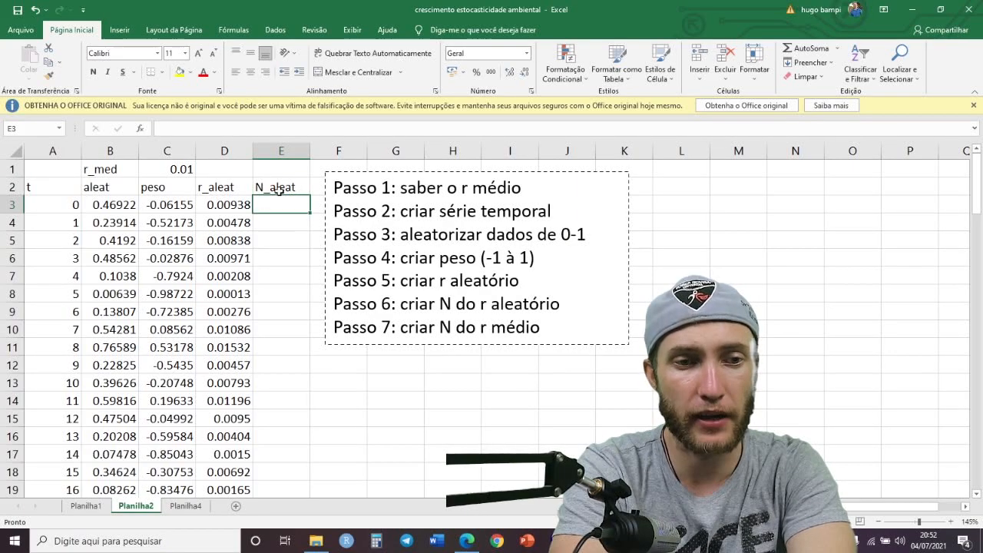
Step: Move the steps text box away from the data columns and enter 20 in E3 as the initial population size
{"action": "left_click", "coordinate": [371, 169]}
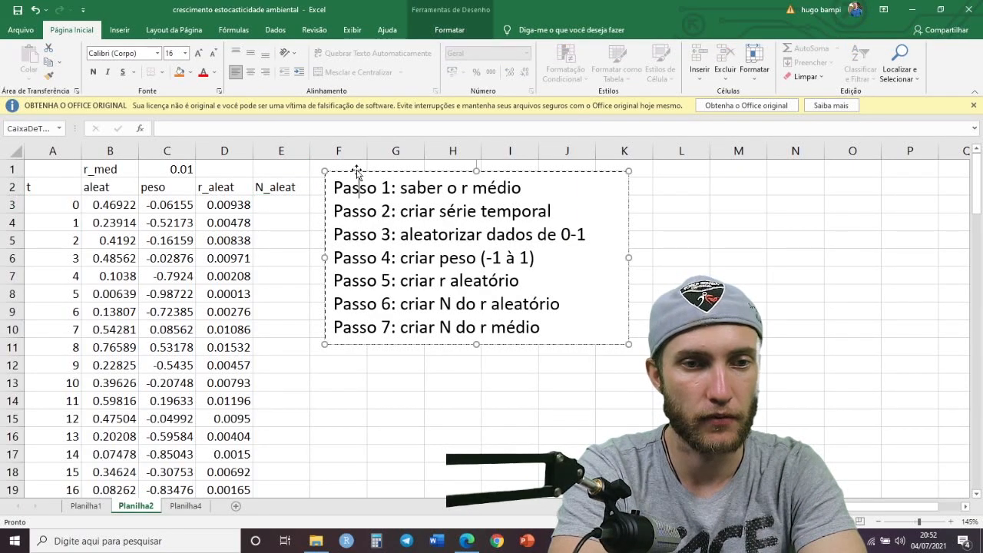
{"action": "left_click_drag", "start_coordinate": [367, 170], "coordinate": [464, 176]}
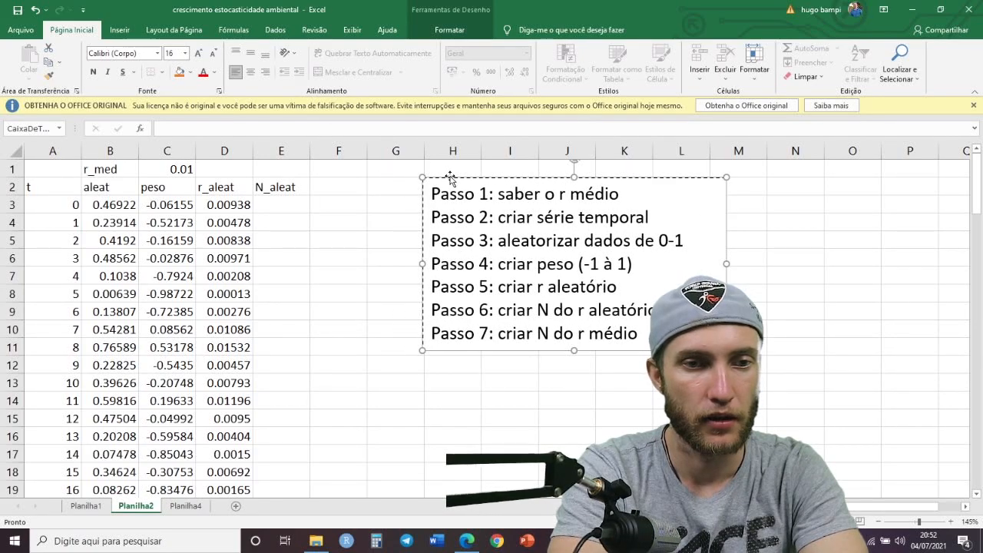
{"action": "double_click", "coordinate": [281, 205]}
{"action": "type", "text": "="}
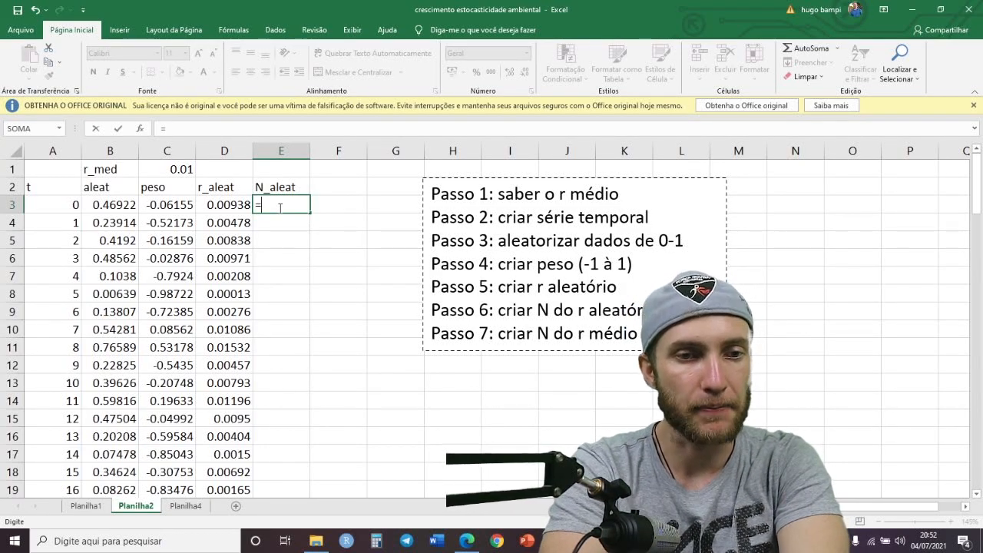
{"action": "key", "text": "BackSpace"}
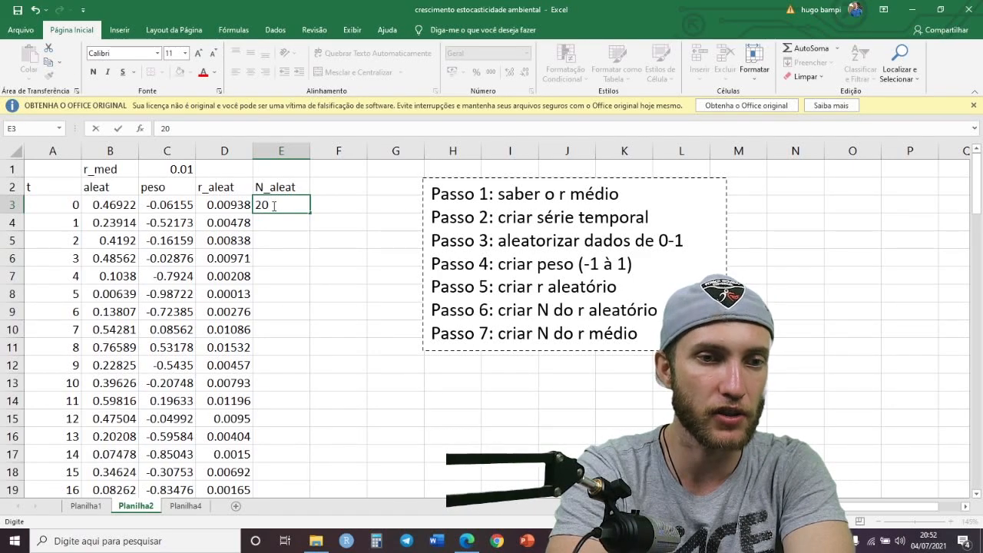
{"action": "key", "text": "Return"}
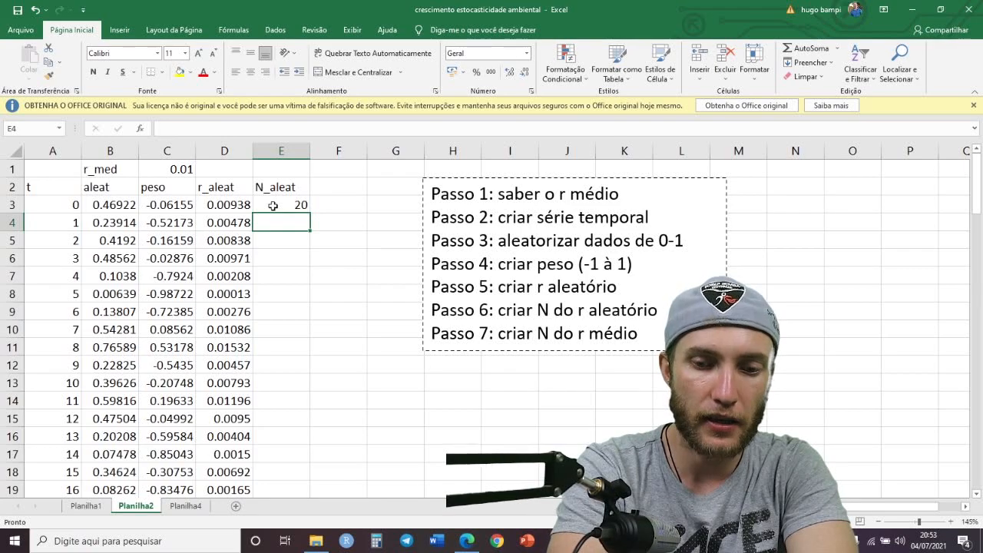
Step: Build the population size formula =E$3*EXP(D4*A4) in E4, locking the row of the initial population reference
{"action": "type", "text": "="}
{"action": "left_click", "coordinate": [276, 205]}
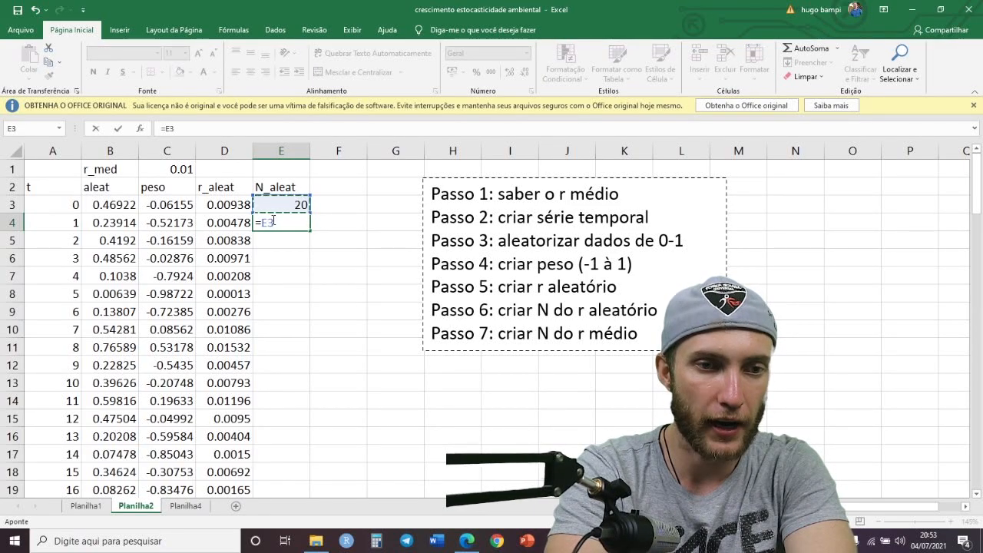
{"action": "left_click", "coordinate": [270, 223]}
{"action": "type", "text": "$"}
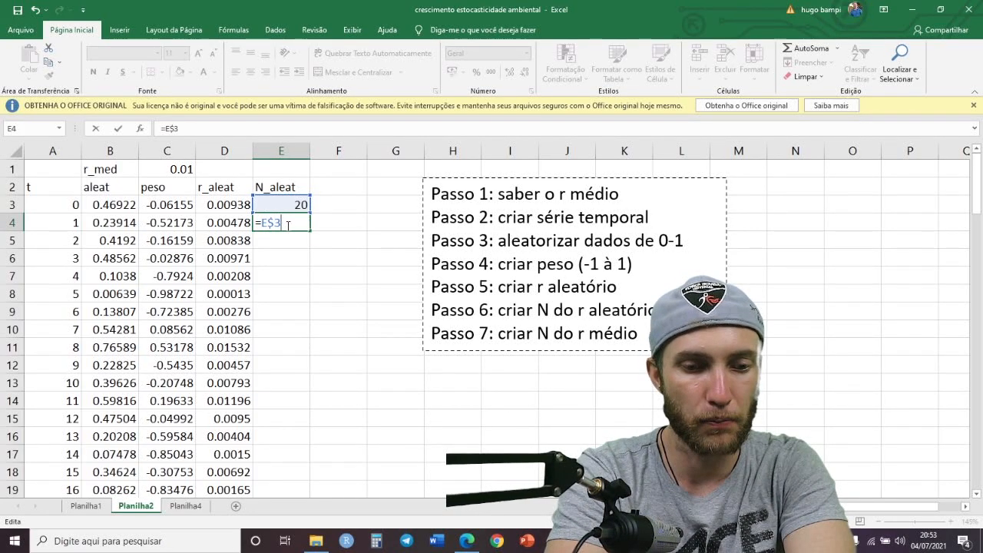
{"action": "type", "text": "*"}
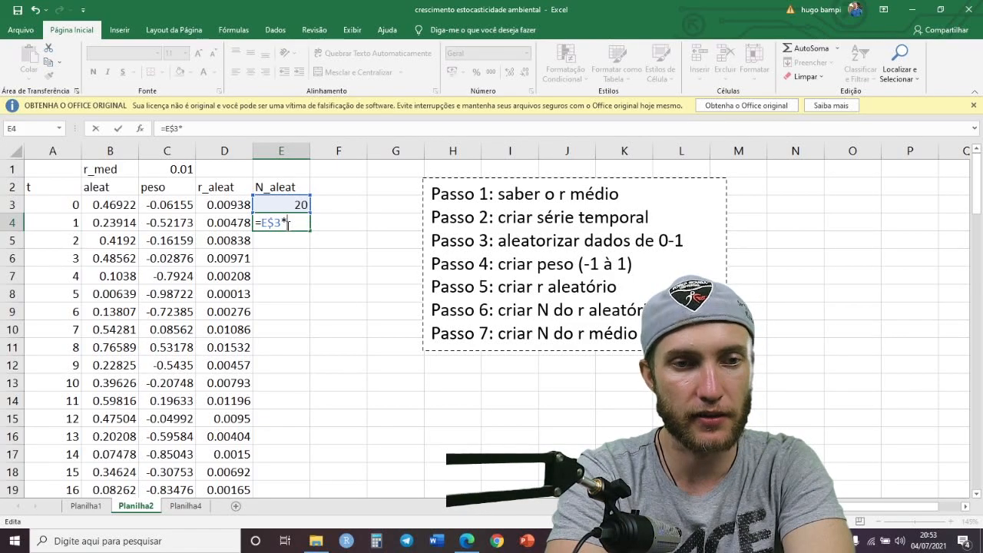
{"action": "type", "text": "exp"}
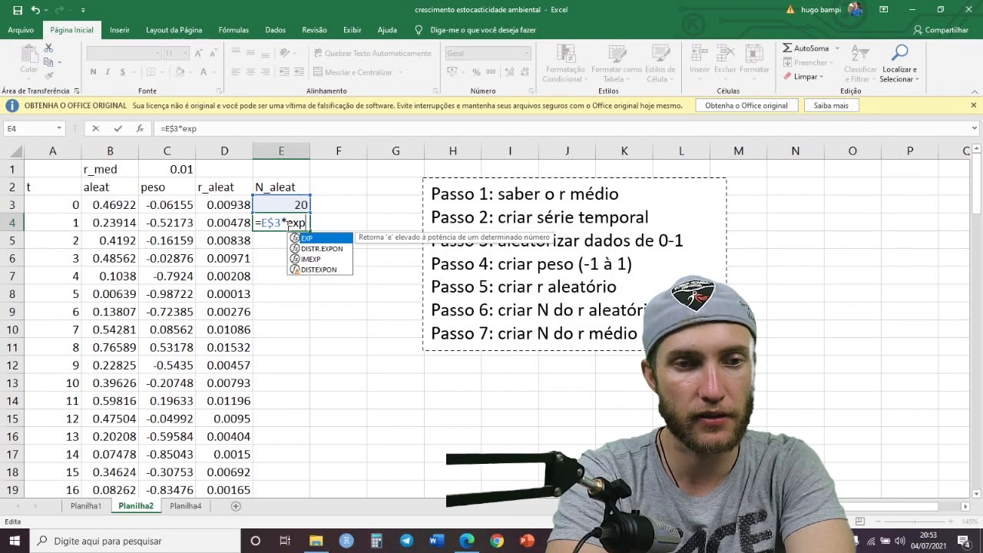
{"action": "double_click", "coordinate": [318, 239]}
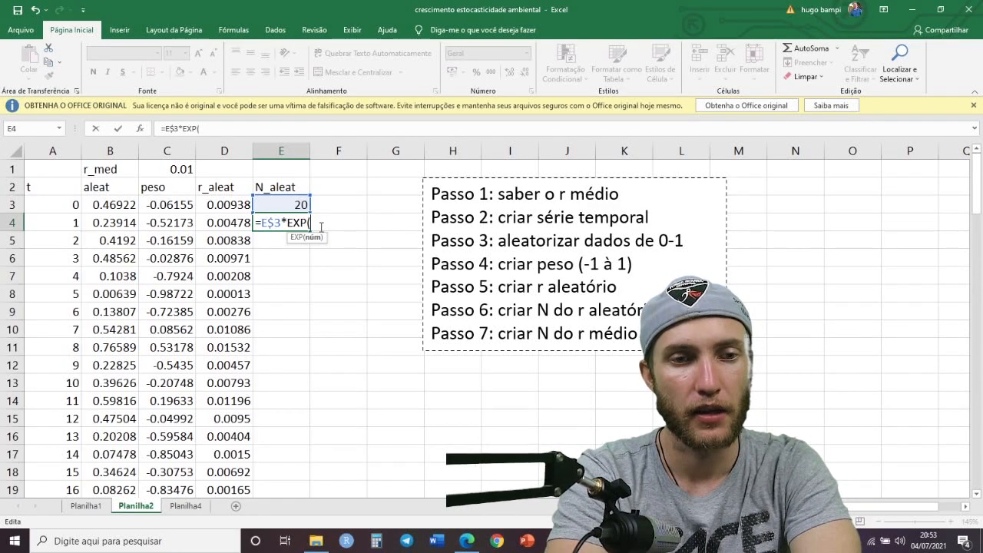
{"action": "left_click", "coordinate": [212, 204]}
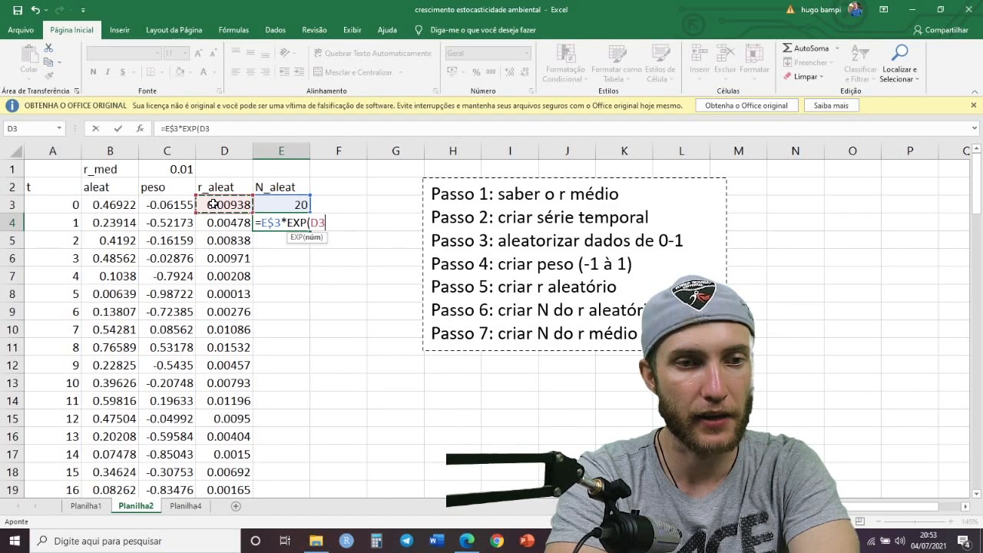
{"action": "type", "text": "*"}
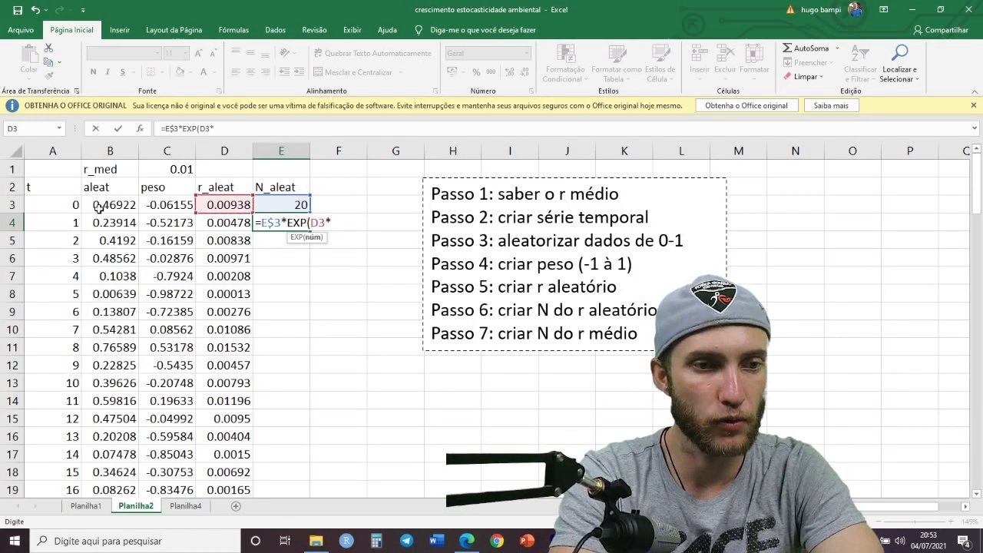
{"action": "left_click", "coordinate": [55, 222]}
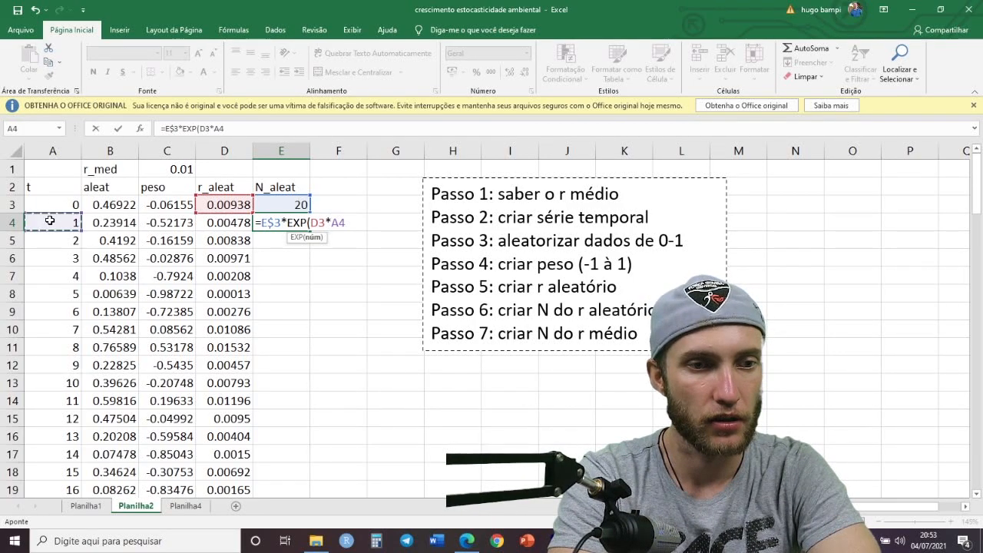
{"action": "left_click_drag", "start_coordinate": [245, 215], "coordinate": [245, 233]}
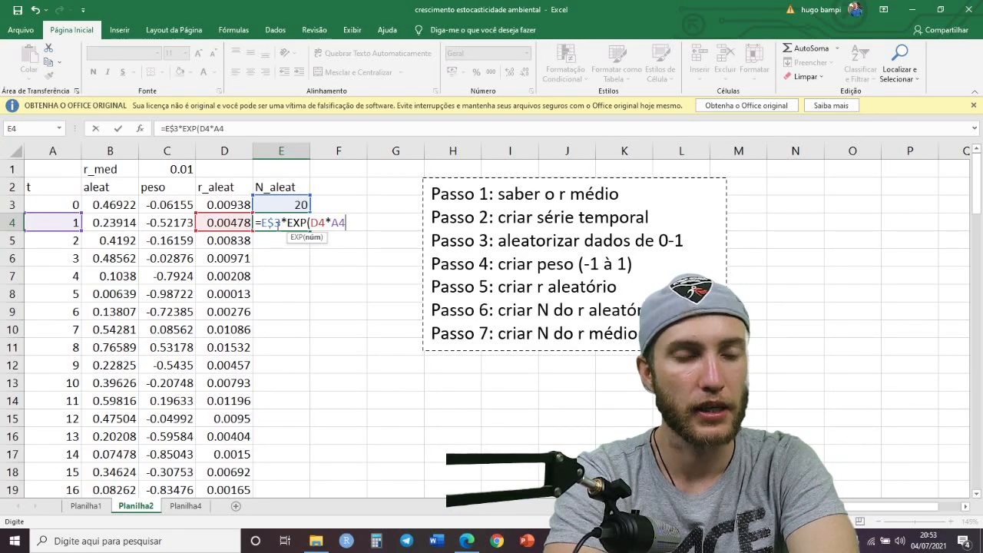
{"action": "type", "text": ")"}
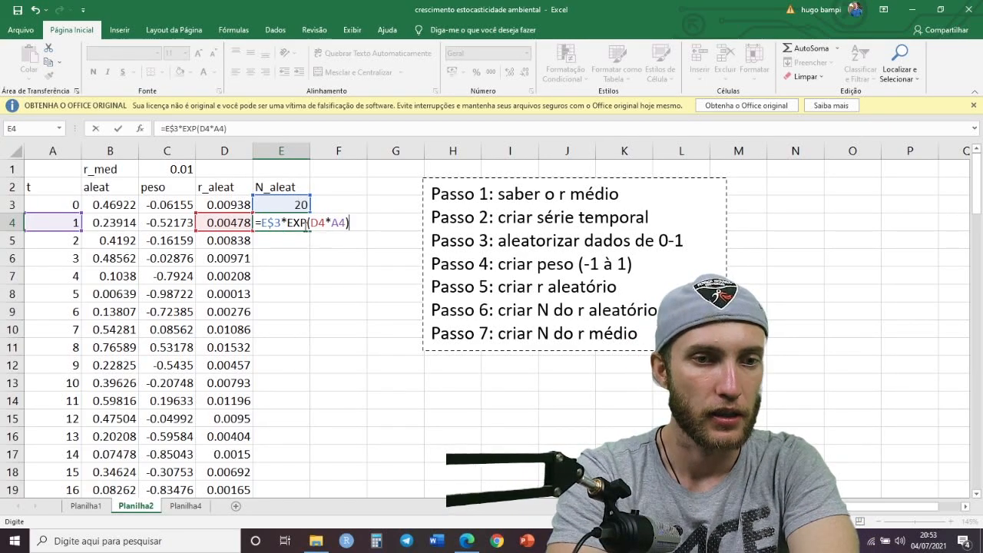
Step: Lock the columns of the random r and time references in the E4 formula, making it =E$3*EXP($D4*$A4)
{"action": "left_click", "coordinate": [313, 222]}
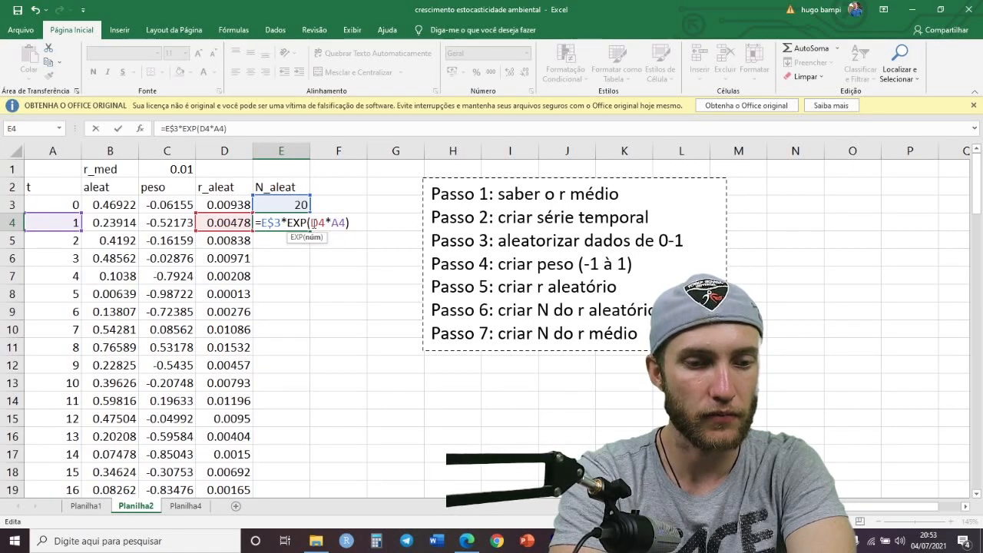
{"action": "type", "text": "$"}
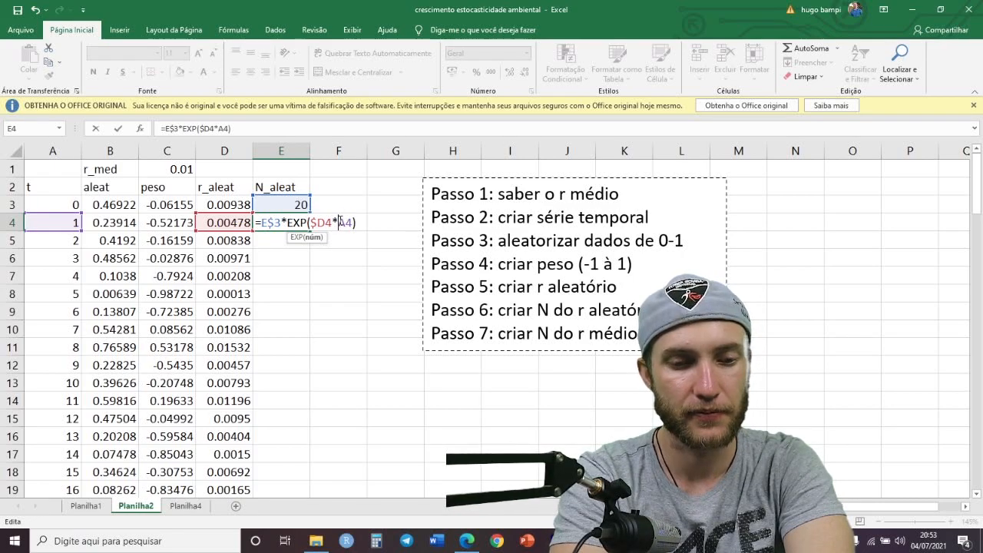
{"action": "left_click", "coordinate": [341, 222]}
{"action": "type", "text": "$"}
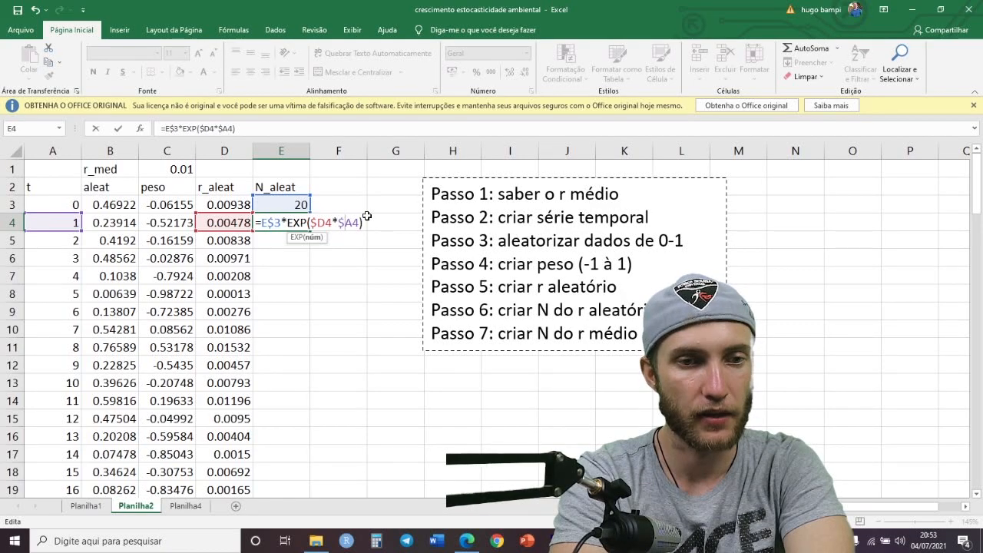
{"action": "key", "text": "Return"}
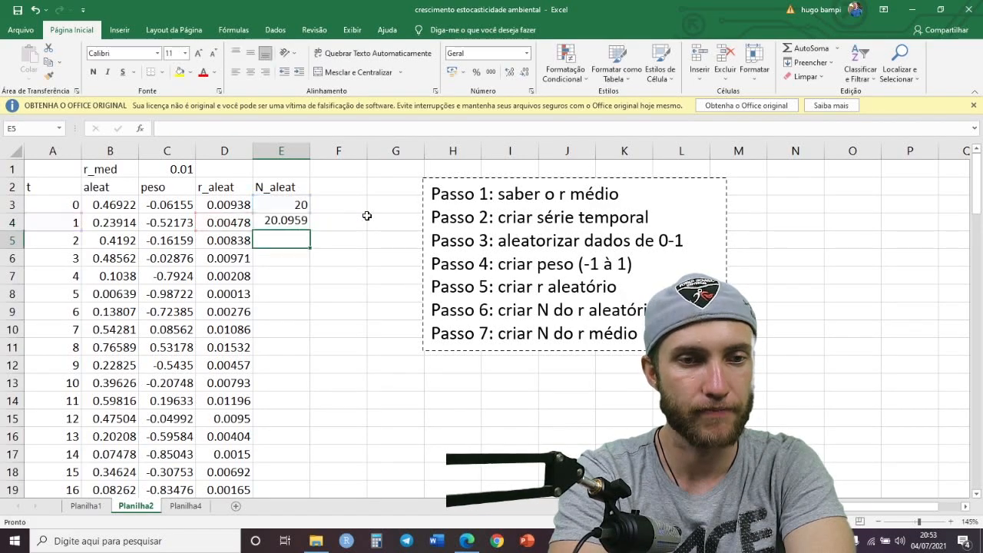
Step: Fill the E4 formula down the N_aleat column through t = 100 and check the resulting population sizes
{"action": "left_click", "coordinate": [298, 222]}
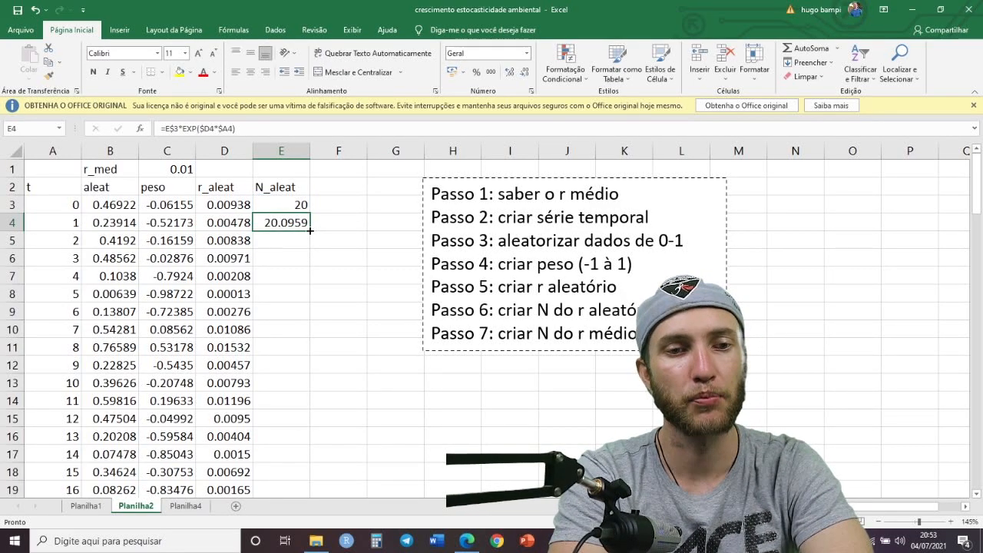
{"action": "double_click", "coordinate": [310, 230]}
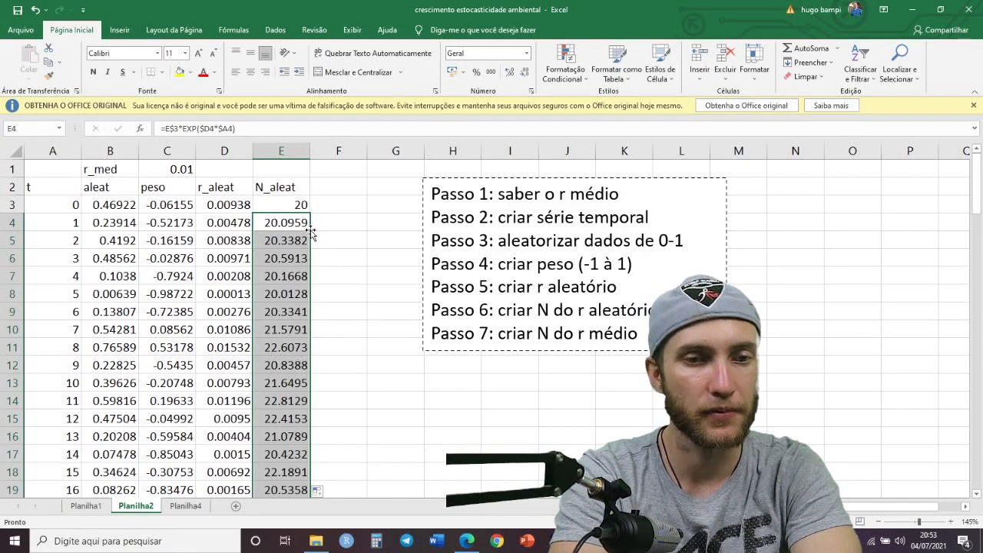
{"action": "scroll", "coordinate": [317, 262], "scroll_direction": "down", "scroll_amount": 20}
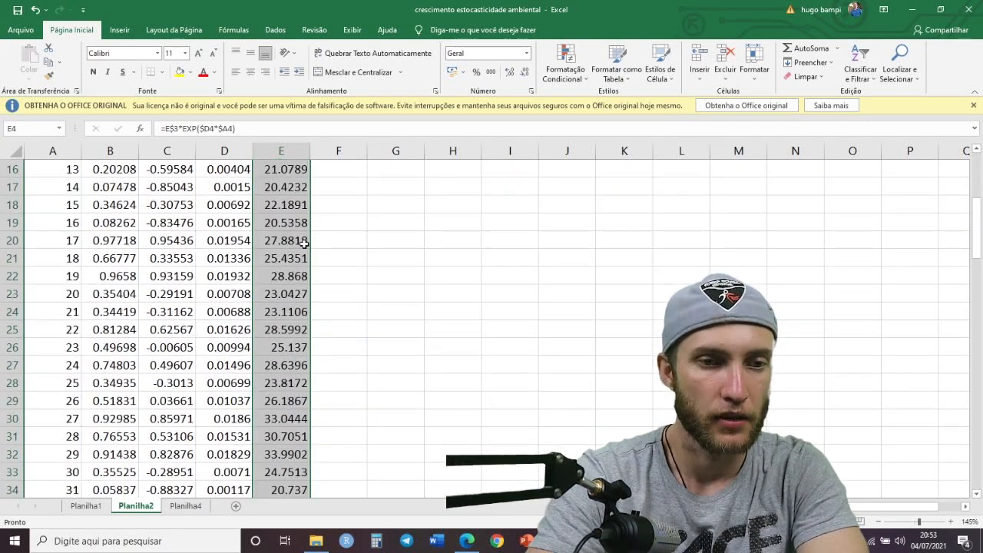
{"action": "scroll", "coordinate": [319, 299], "scroll_direction": "down", "scroll_amount": 12}
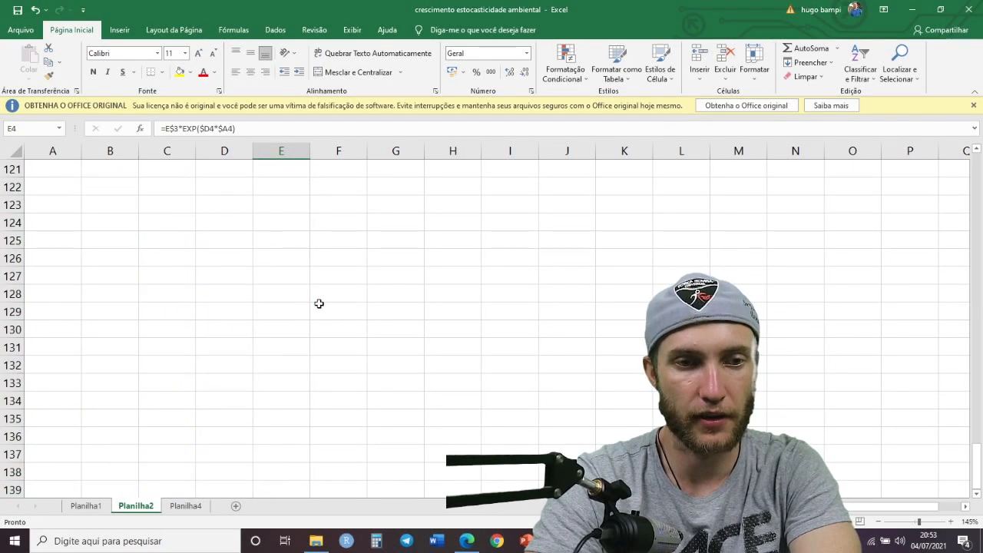
{"action": "scroll", "coordinate": [321, 304], "scroll_direction": "up", "scroll_amount": 9}
{"action": "scroll", "coordinate": [327, 316], "scroll_direction": "up", "scroll_amount": 10}
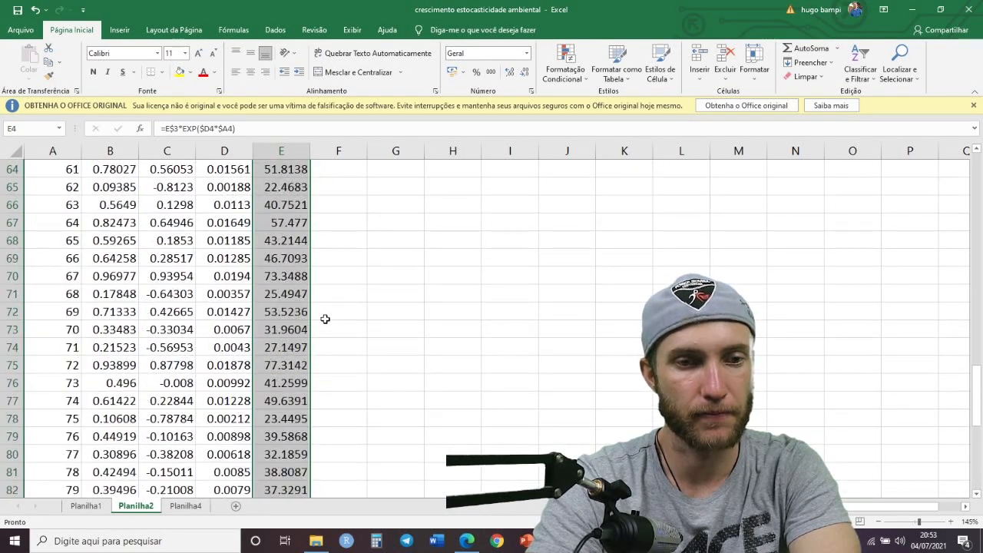
{"action": "scroll", "coordinate": [324, 315], "scroll_direction": "down", "scroll_amount": 10}
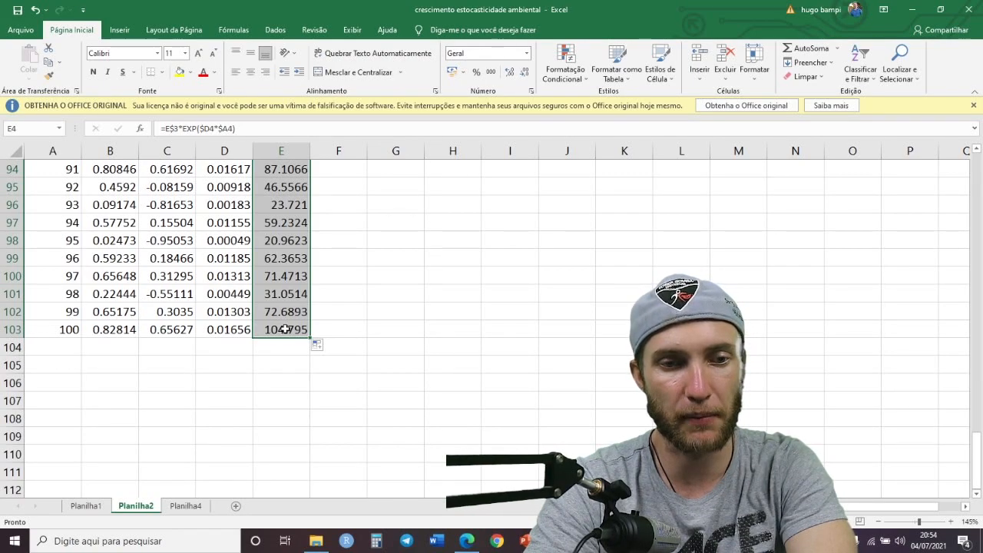
{"action": "scroll", "coordinate": [367, 315], "scroll_direction": "up", "scroll_amount": 12}
{"action": "scroll", "coordinate": [369, 313], "scroll_direction": "up", "scroll_amount": 19}
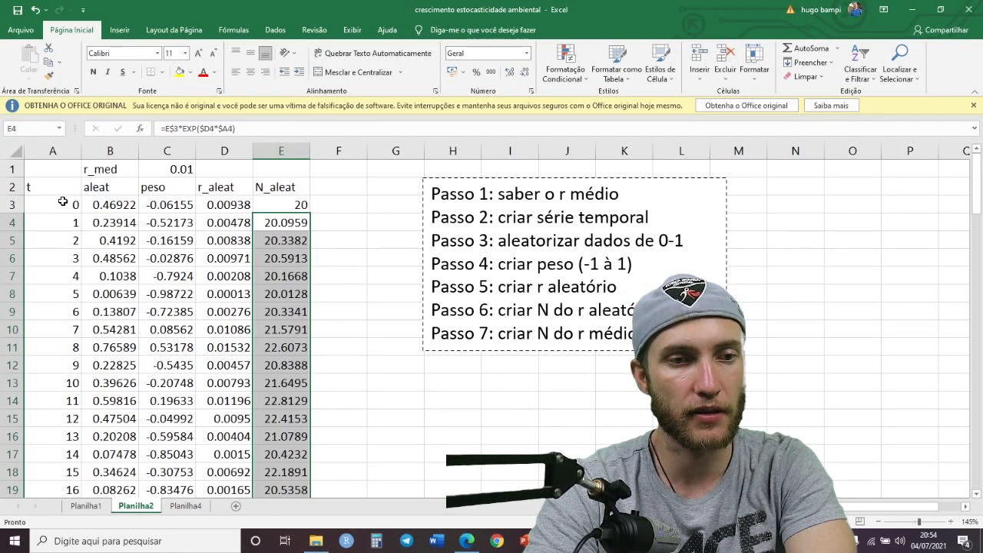
Step: Insert a scatter chart with straight lines and no markers from the t and N_aleat columns, headers included
{"action": "left_click_drag", "start_coordinate": [39, 187], "coordinate": [47, 471]}
{"action": "scroll", "coordinate": [318, 433], "scroll_direction": "up", "scroll_amount": 20}
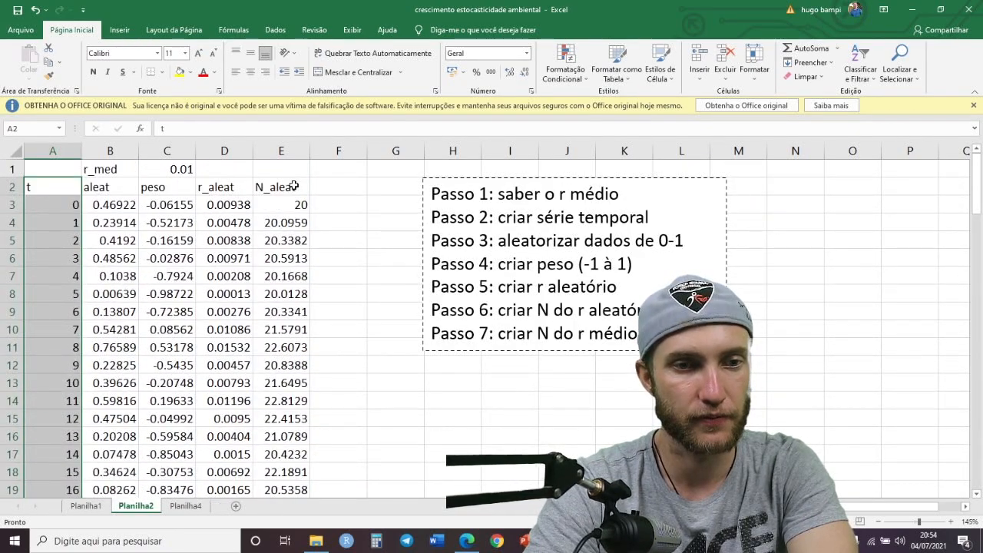
{"action": "left_click_drag", "start_coordinate": [295, 187], "coordinate": [303, 496]}
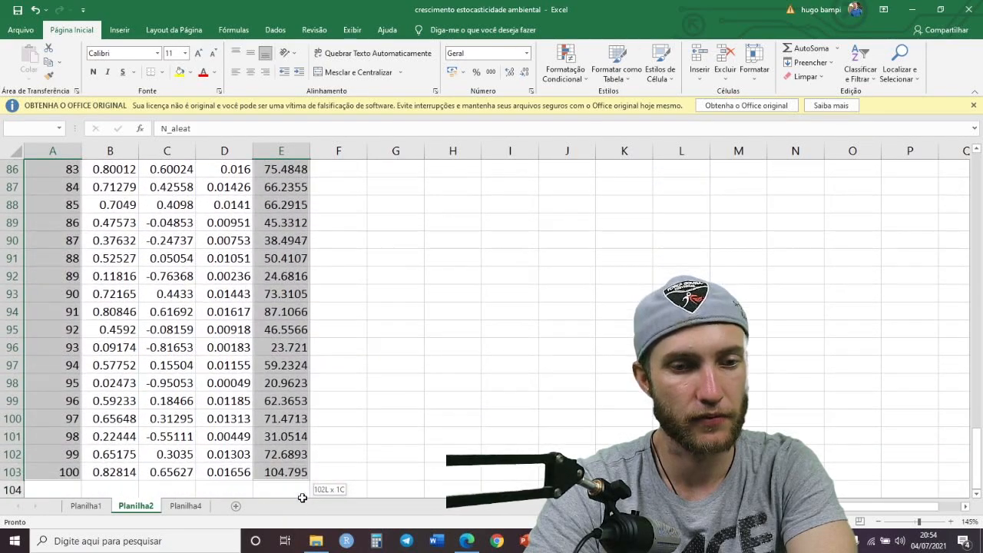
{"action": "scroll", "coordinate": [306, 419], "scroll_direction": "up", "scroll_amount": 20}
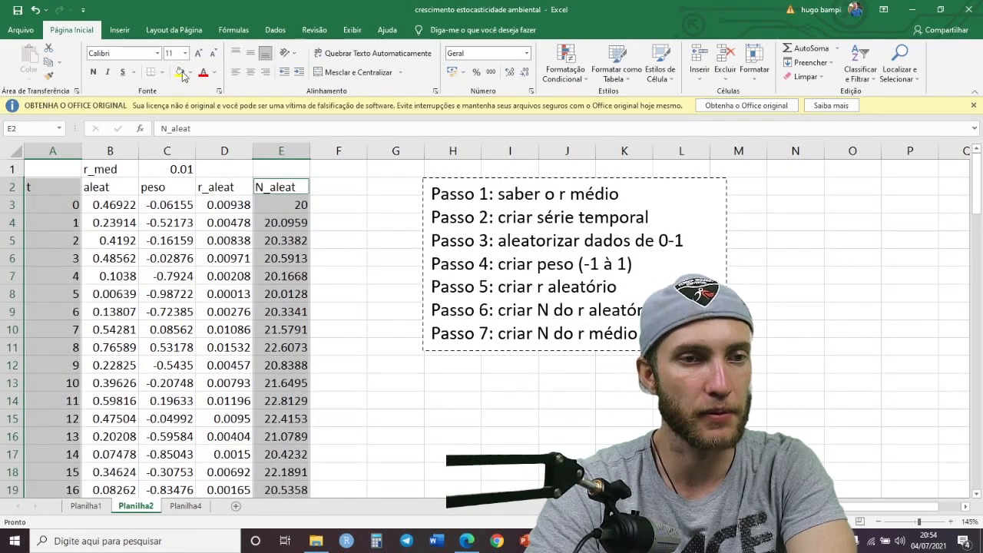
{"action": "left_click", "coordinate": [120, 30]}
{"action": "left_click", "coordinate": [510, 78]}
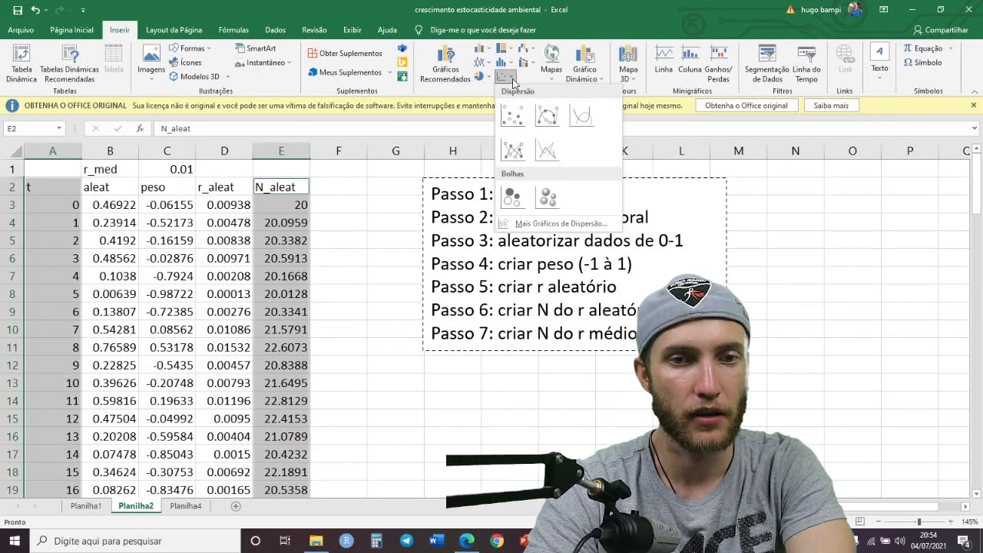
{"action": "left_click", "coordinate": [544, 164]}
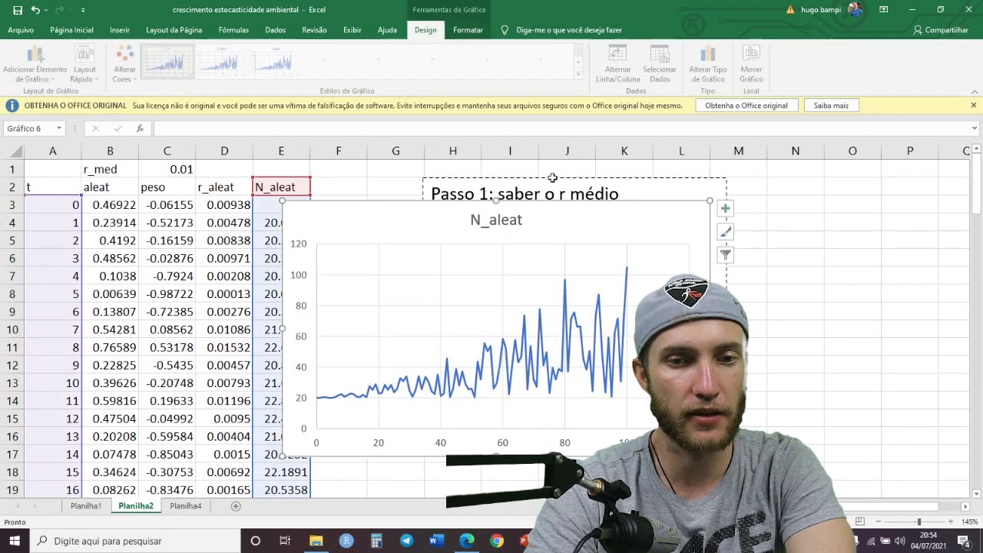
Step: Add axis titles to the N_aleat chart and set the horizontal axis title to "Tempo"
{"action": "left_click", "coordinate": [727, 208]}
{"action": "left_click", "coordinate": [784, 239]}
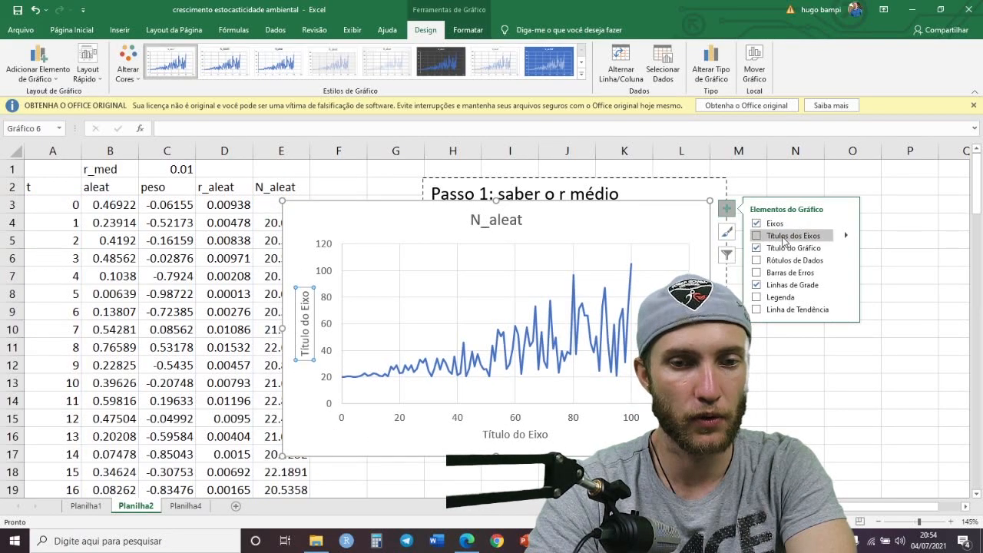
{"action": "left_click", "coordinate": [522, 434]}
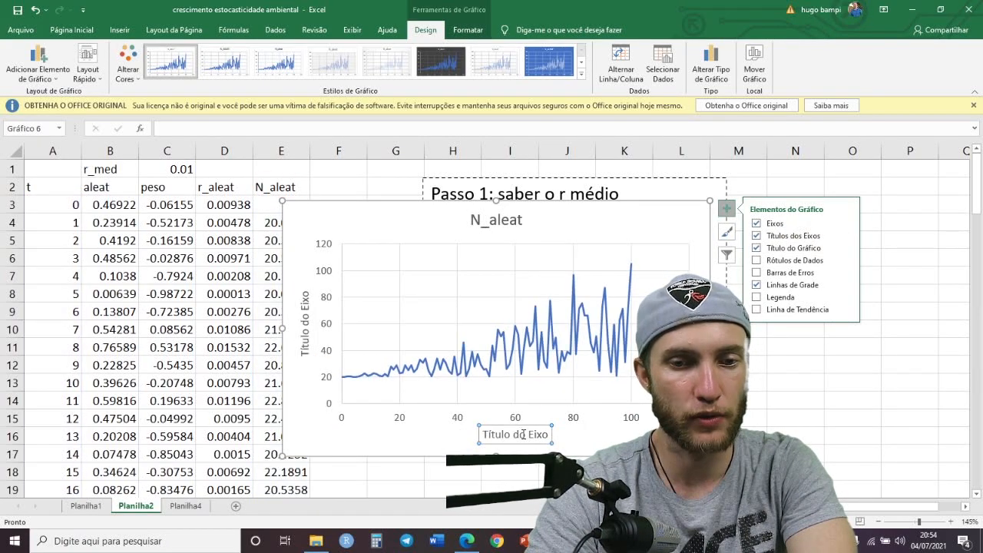
{"action": "triple_click", "coordinate": [522, 435]}
{"action": "type", "text": "Tempo"}
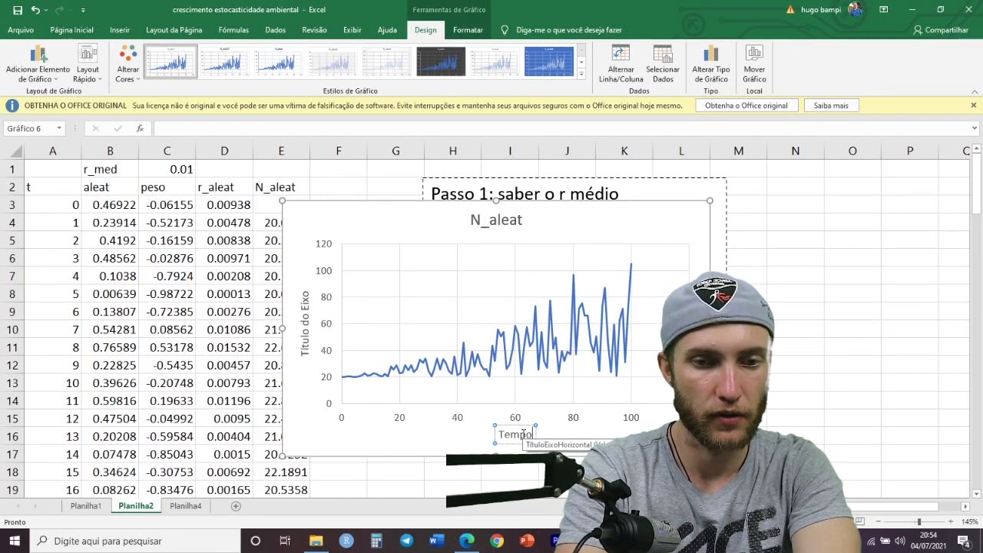
Step: Set the vertical axis title of the N_aleat chart to "Tamanho da população"
{"action": "double_click", "coordinate": [305, 326]}
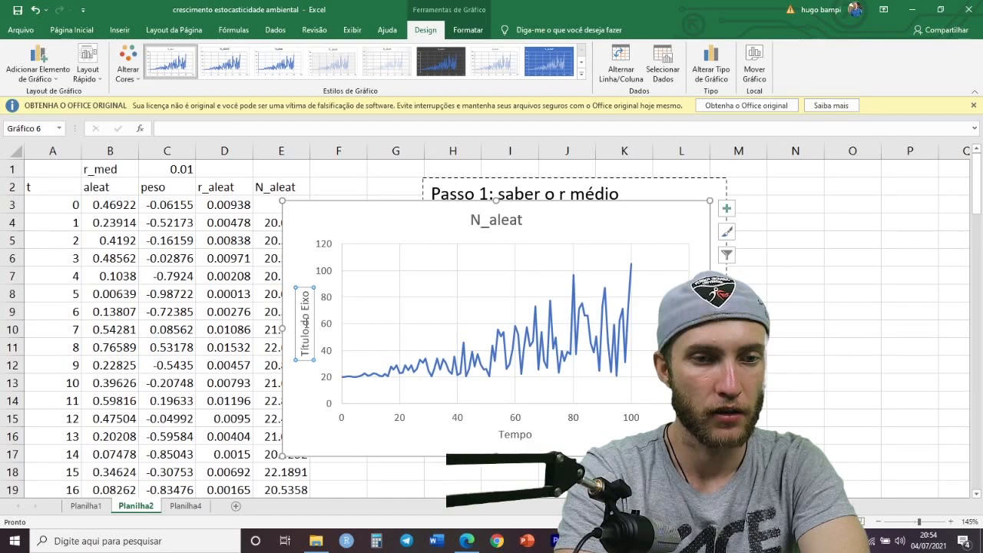
{"action": "triple_click", "coordinate": [306, 328]}
{"action": "double_click", "coordinate": [306, 328]}
{"action": "triple_click", "coordinate": [306, 329]}
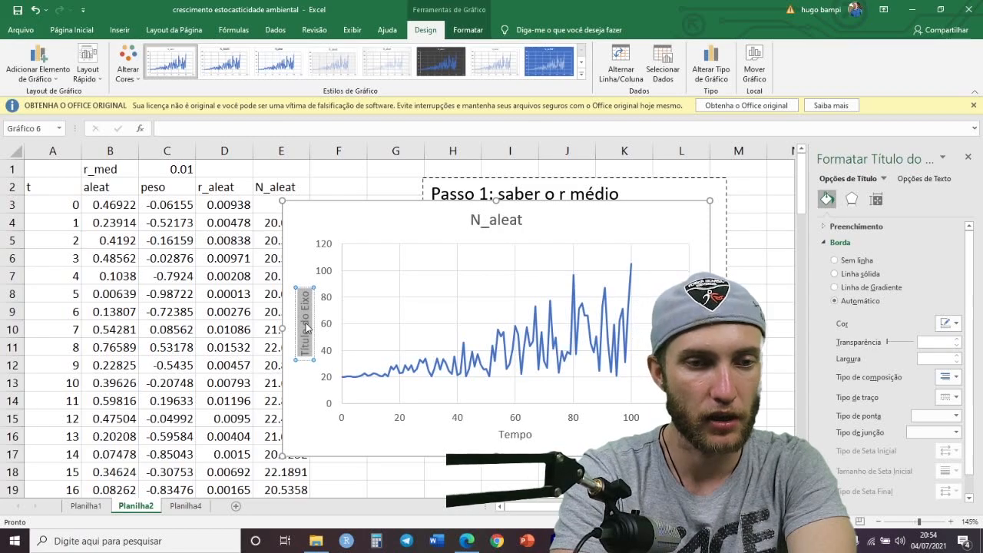
{"action": "key", "text": "BackSpace"}
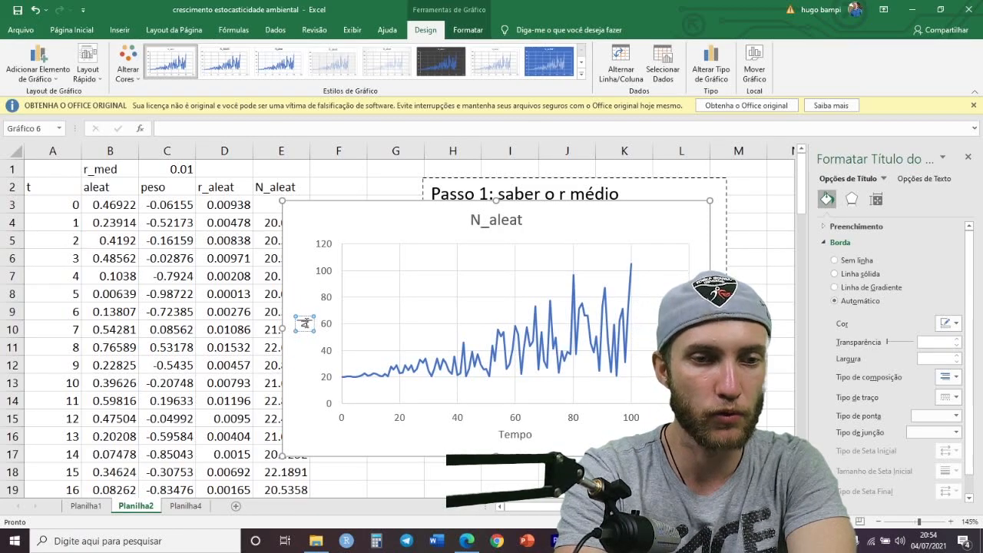
{"action": "type", "text": "Número de"}
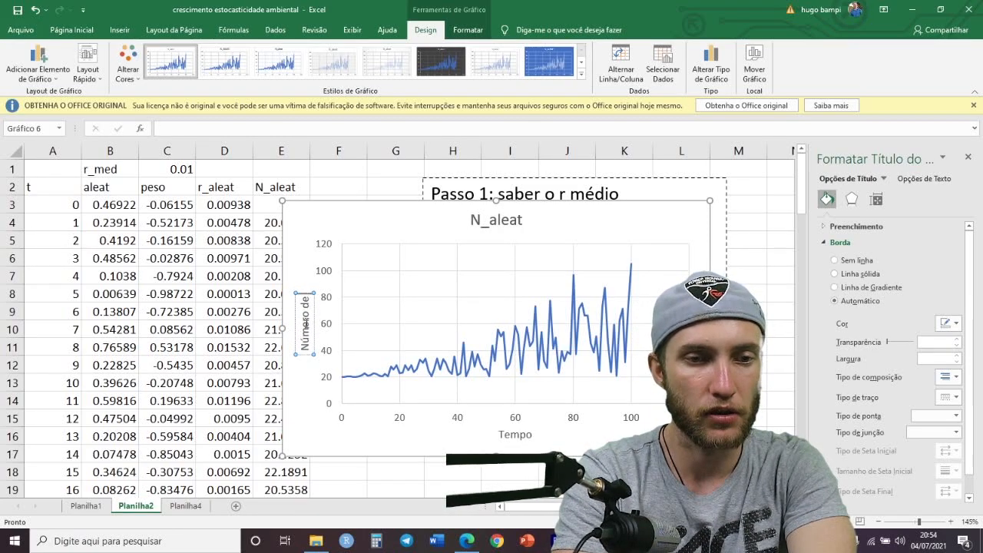
{"action": "key", "text": "BackSpace"}
{"action": "key", "text": "BackSpace"}
{"action": "key", "text": "BackSpace"}
{"action": "key", "text": "BackSpace"}
{"action": "key", "text": "BackSpace"}
{"action": "key", "text": "BackSpace"}
{"action": "key", "text": "BackSpace"}
{"action": "key", "text": "BackSpace"}
{"action": "key", "text": "BackSpace"}
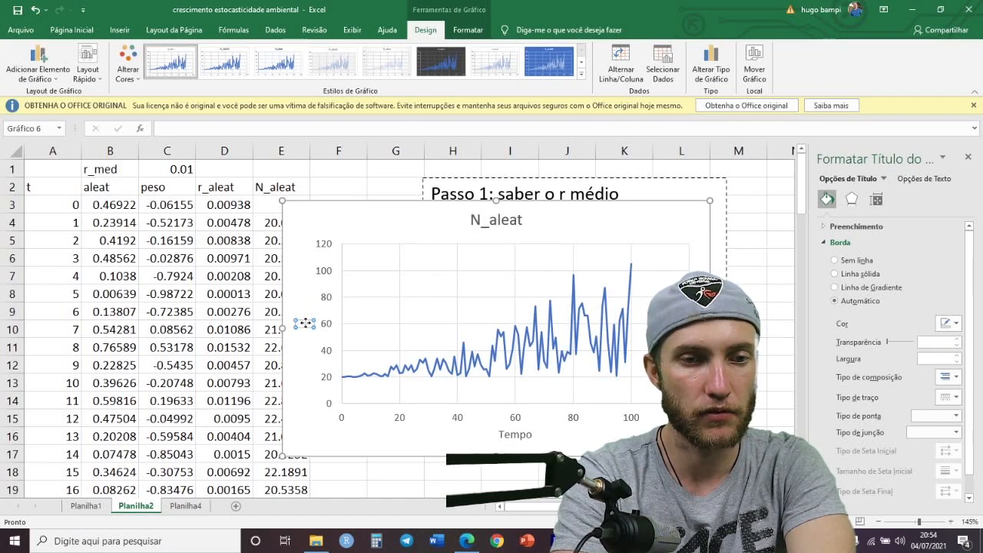
{"action": "type", "text": "tama"}
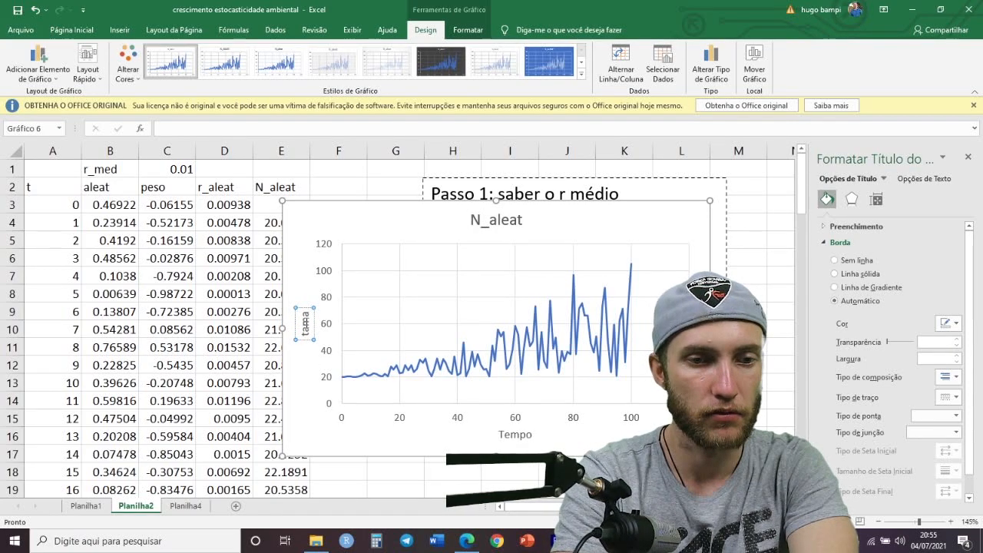
{"action": "type", "text": "nho"}
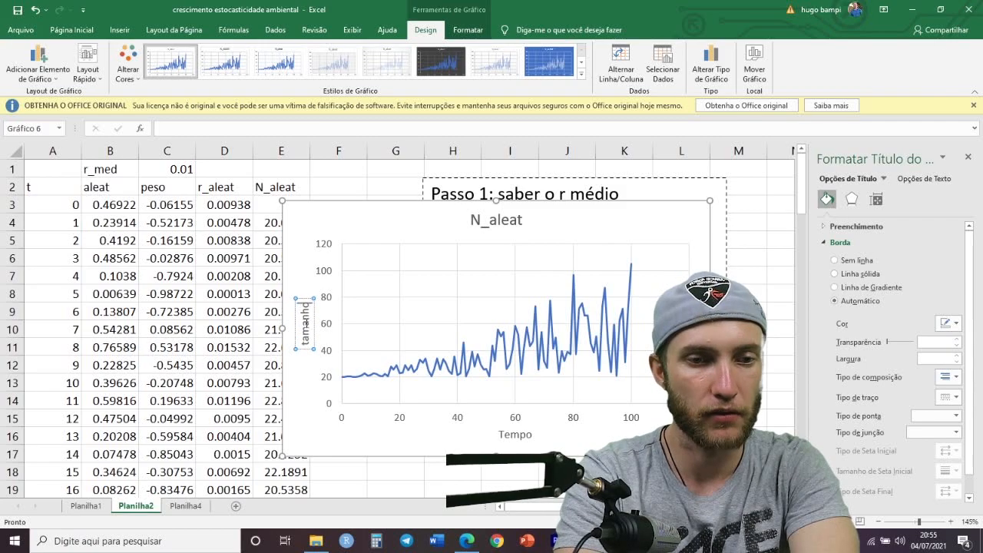
{"action": "type", "text": " da populaç"}
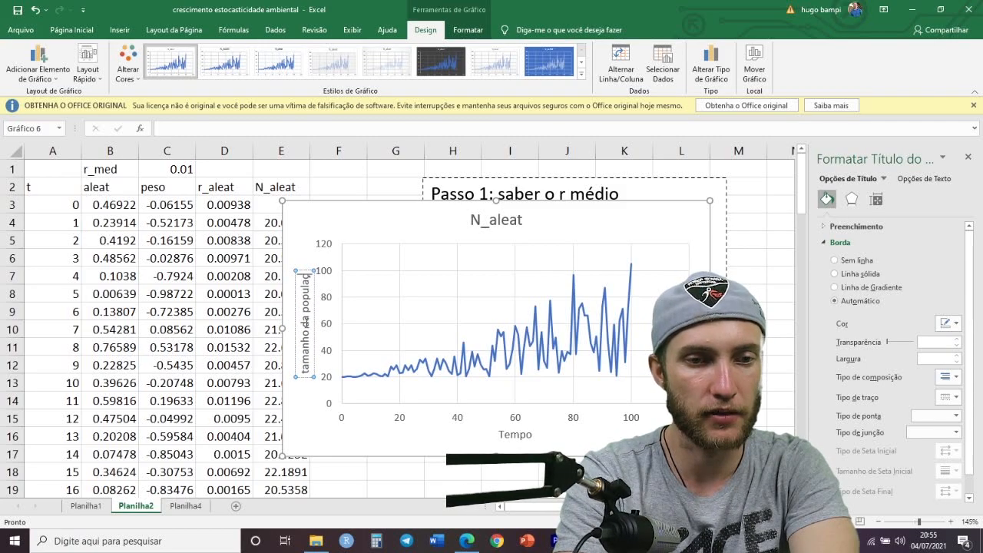
{"action": "type", "text": "ão"}
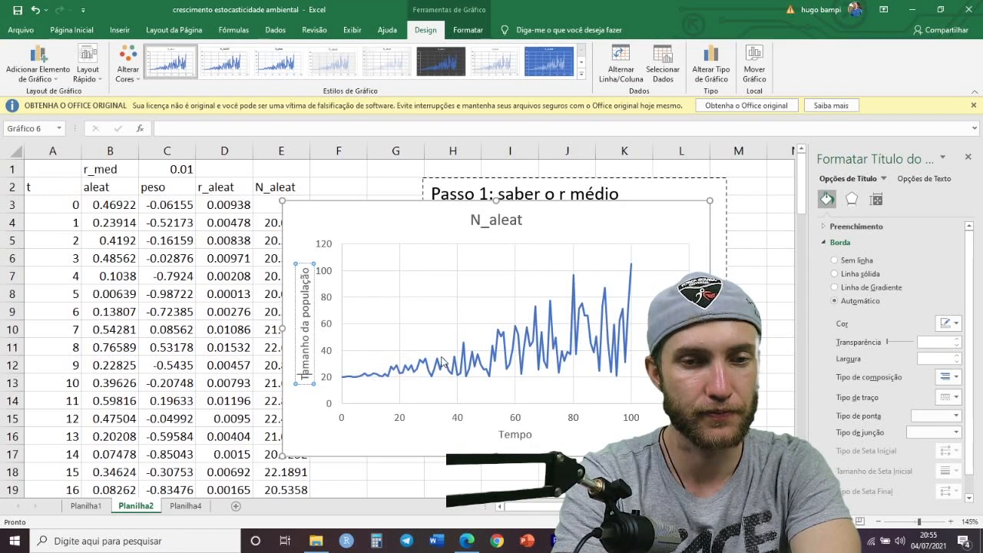
Step: Move the N_aleat chart clear of the data table so that the N_aleat column is uncovered
{"action": "left_click", "coordinate": [575, 225]}
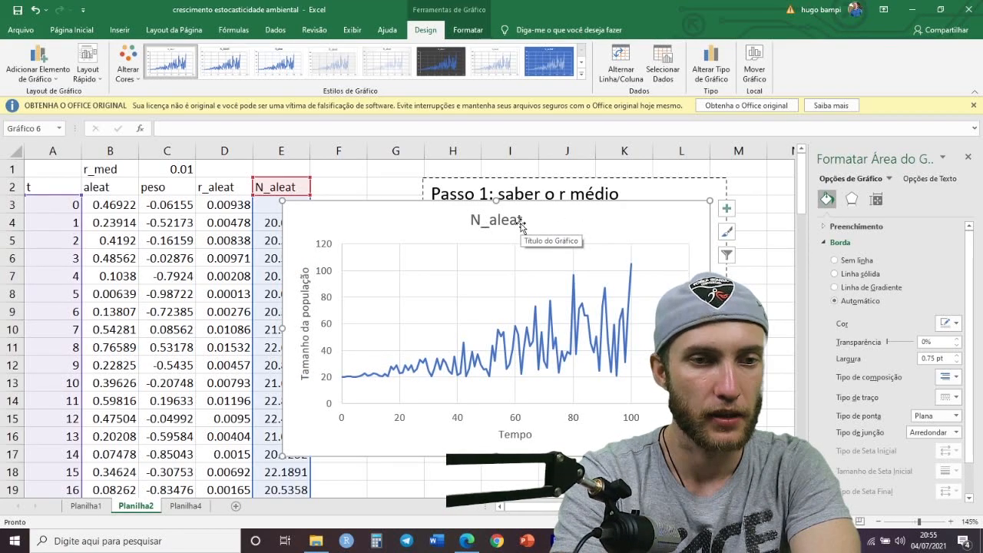
{"action": "left_click_drag", "start_coordinate": [558, 208], "coordinate": [593, 185]}
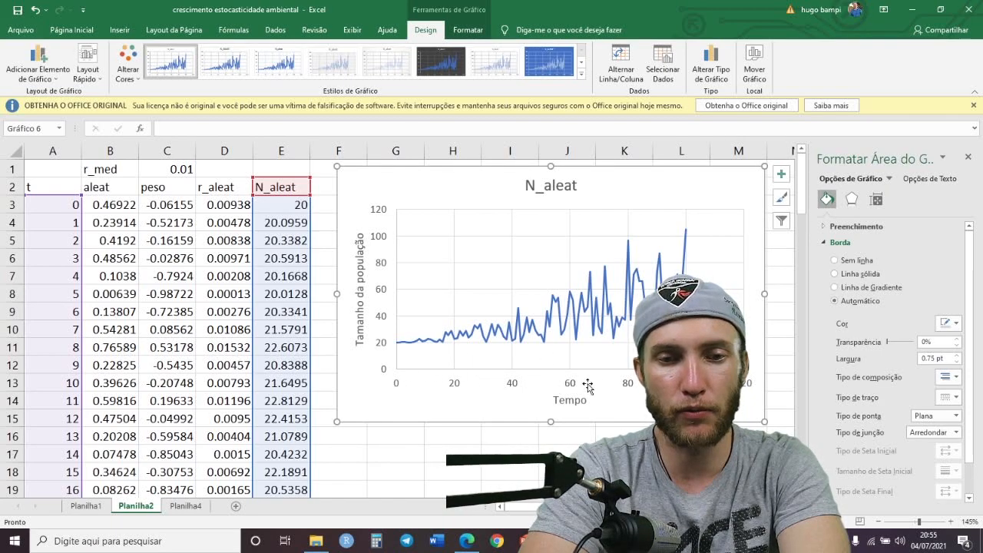
{"action": "mouse_move", "coordinate": [686, 230]}
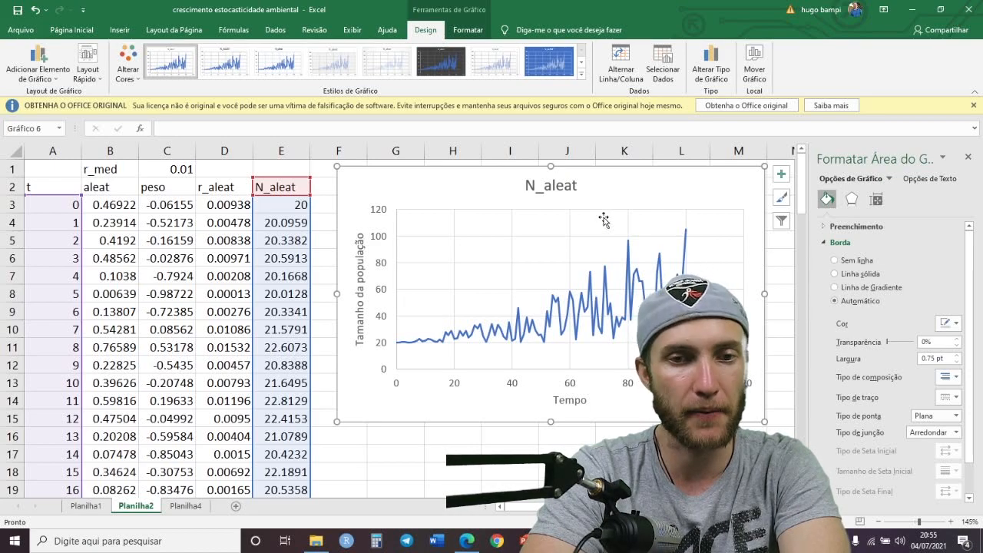
{"action": "left_click_drag", "start_coordinate": [496, 178], "coordinate": [524, 192]}
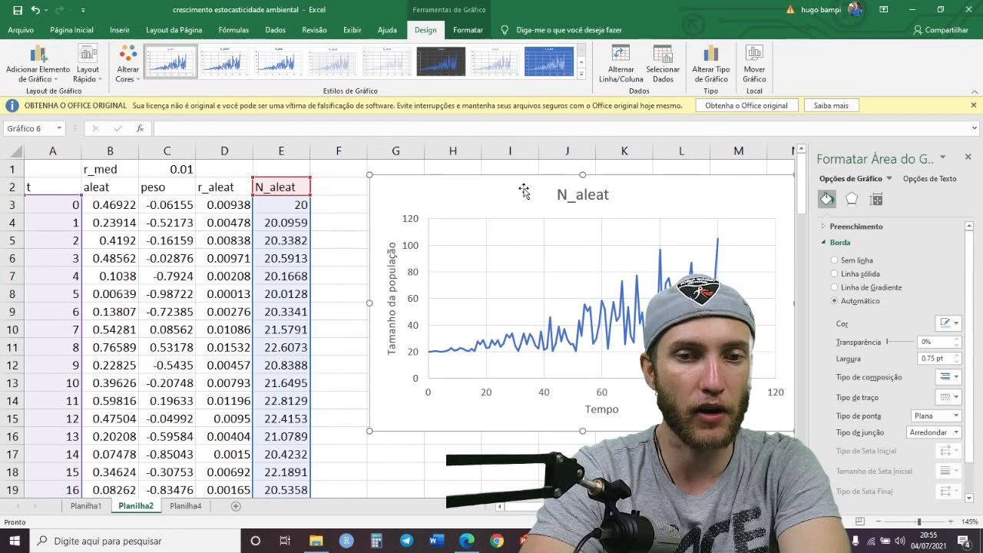
Step: Delete the N_aleat chart from the sheet and highlight the Passo 7 line in the list of steps
{"action": "left_click", "coordinate": [345, 185]}
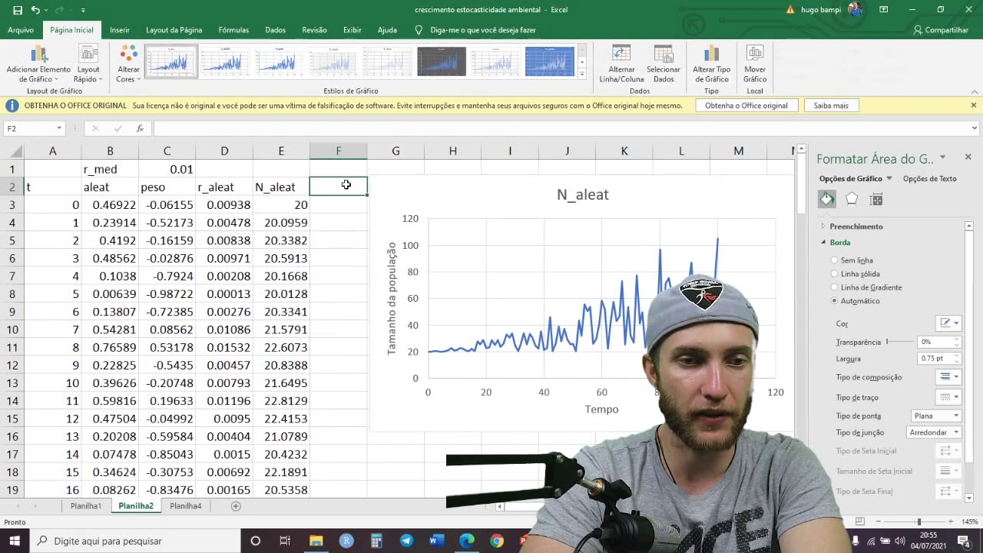
{"action": "left_click", "coordinate": [395, 200]}
{"action": "key", "text": "Delete"}
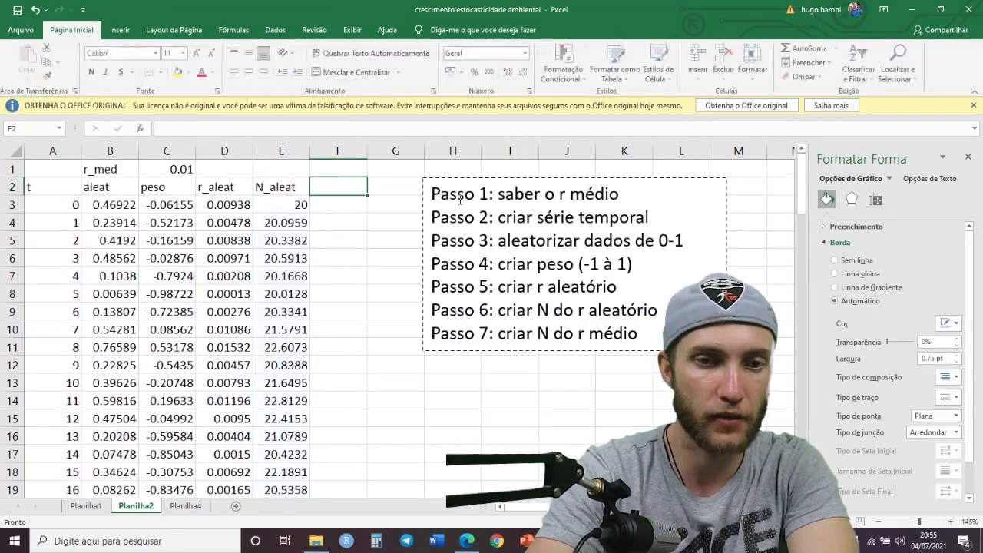
{"action": "left_click_drag", "start_coordinate": [614, 334], "coordinate": [358, 325]}
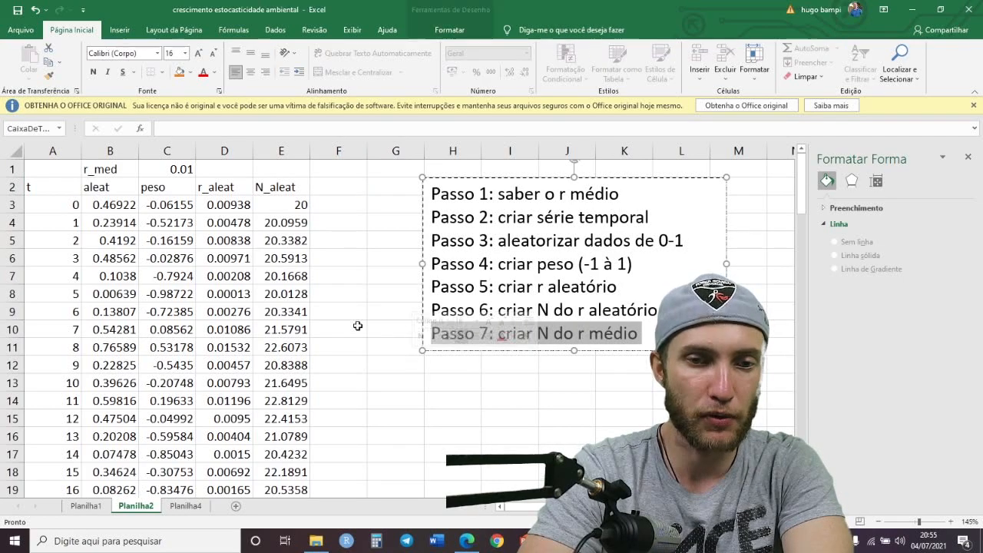
Step: Enter the header N_med in F2 and the initial population size 20 in F3
{"action": "left_click", "coordinate": [340, 190]}
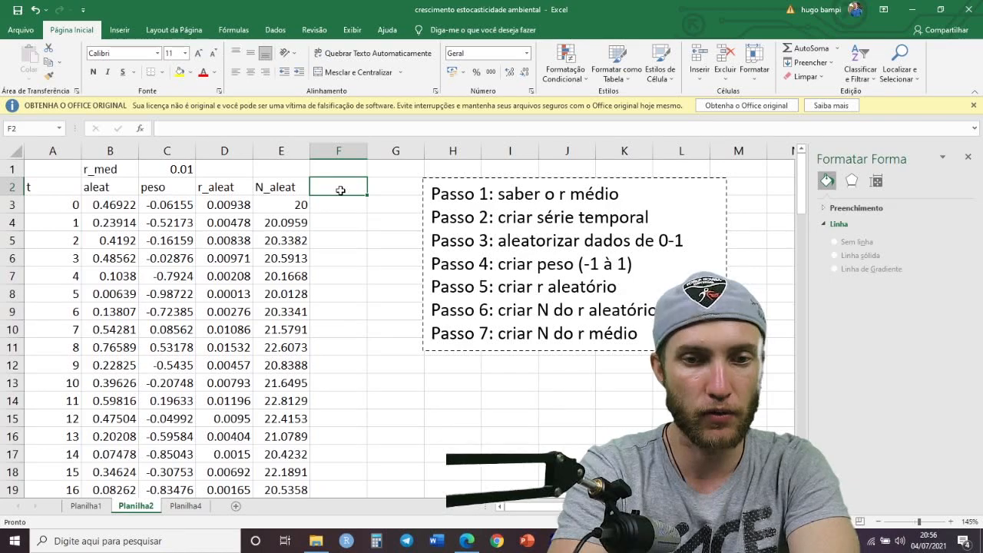
{"action": "type", "text": "N"}
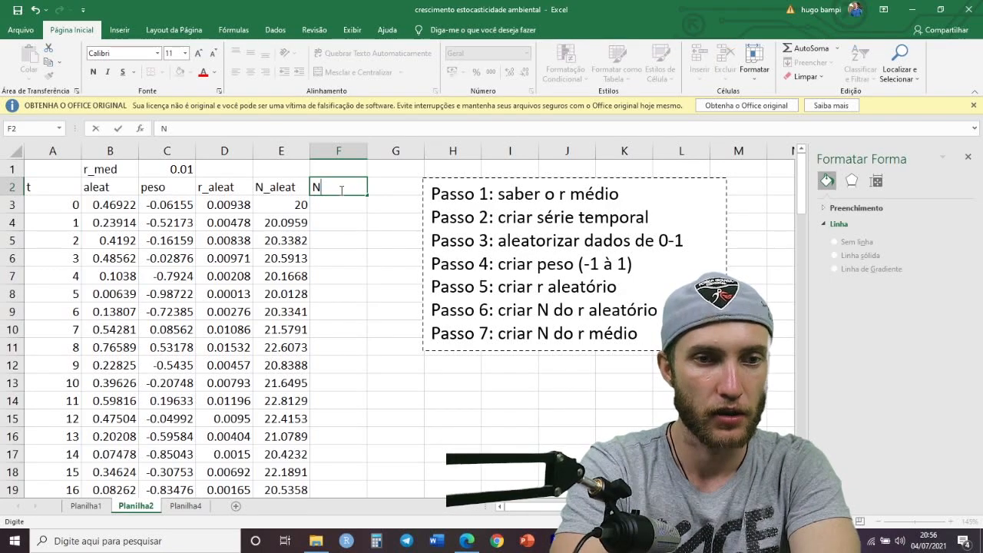
{"action": "type", "text": "_med"}
{"action": "key", "text": "Return"}
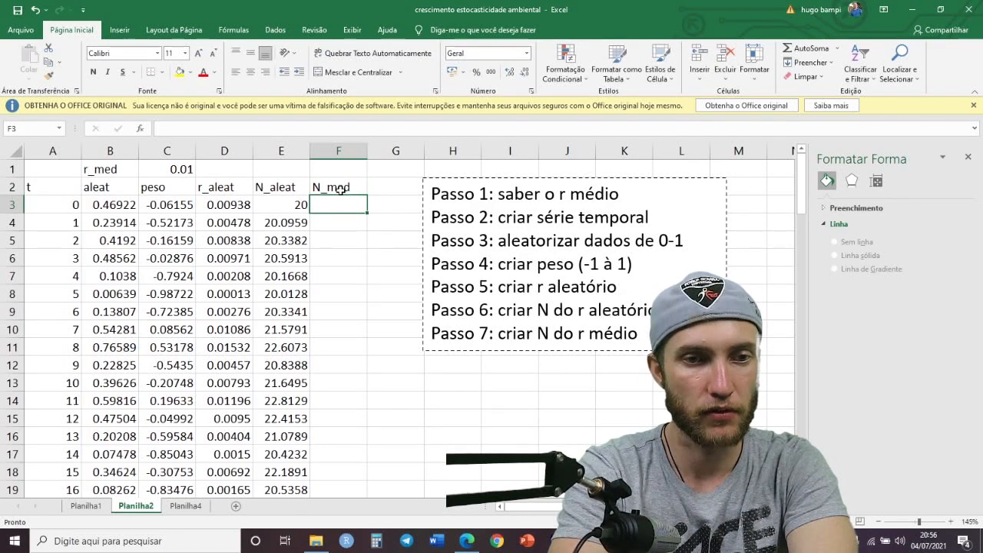
{"action": "type", "text": "20"}
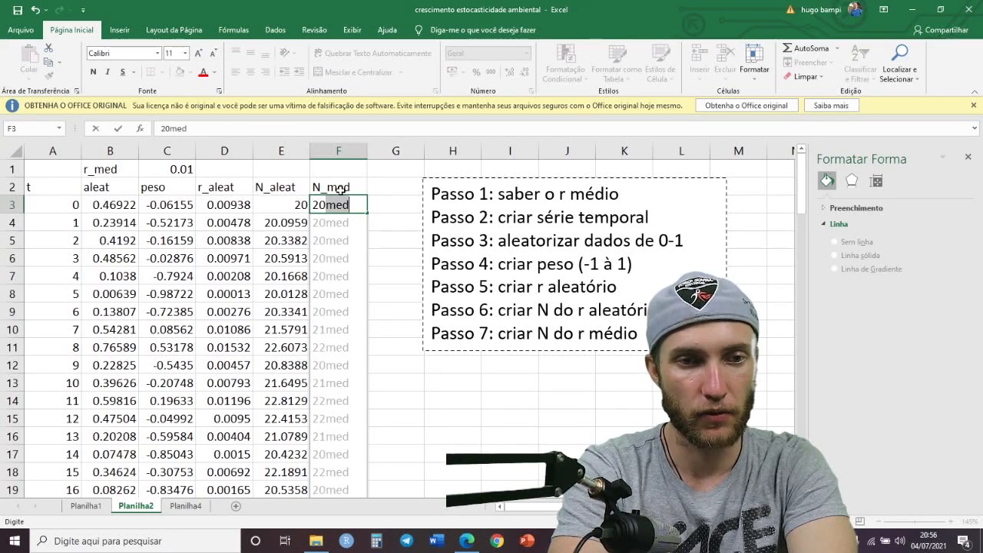
{"action": "key", "text": "BackSpace"}
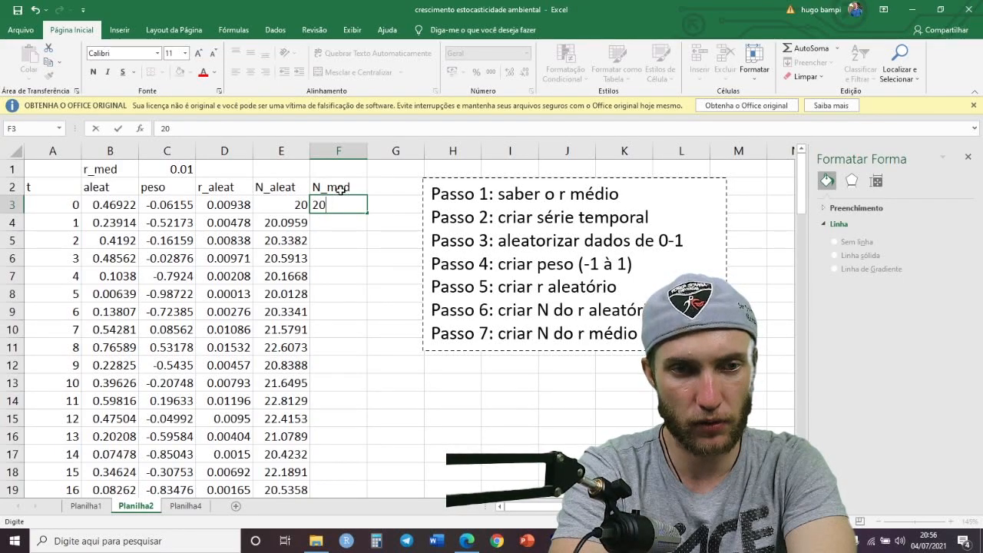
{"action": "key", "text": "Return"}
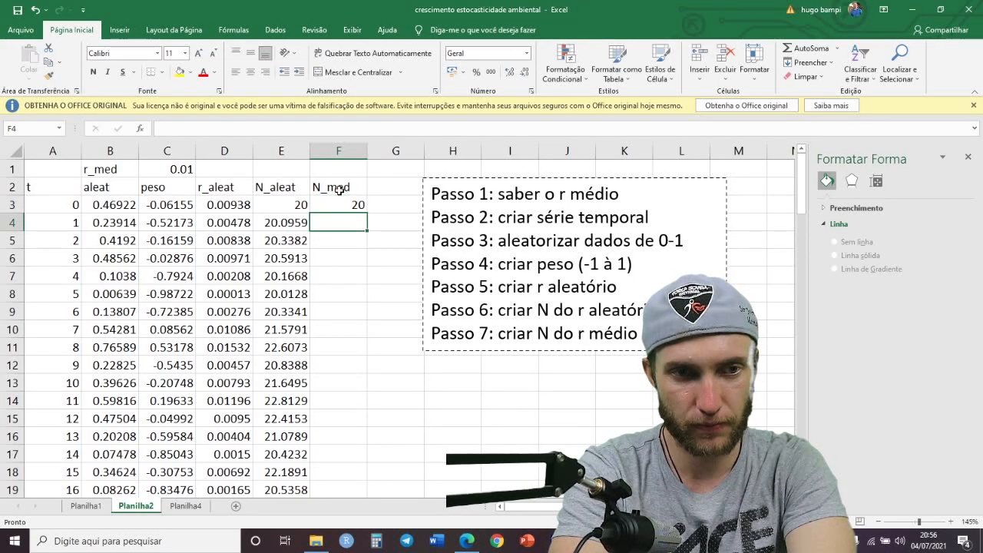
Step: Enter the formula =F$3*EXP(C$1*$A4) in F4 to calculate the population size from the mean r
{"action": "type", "text": "="}
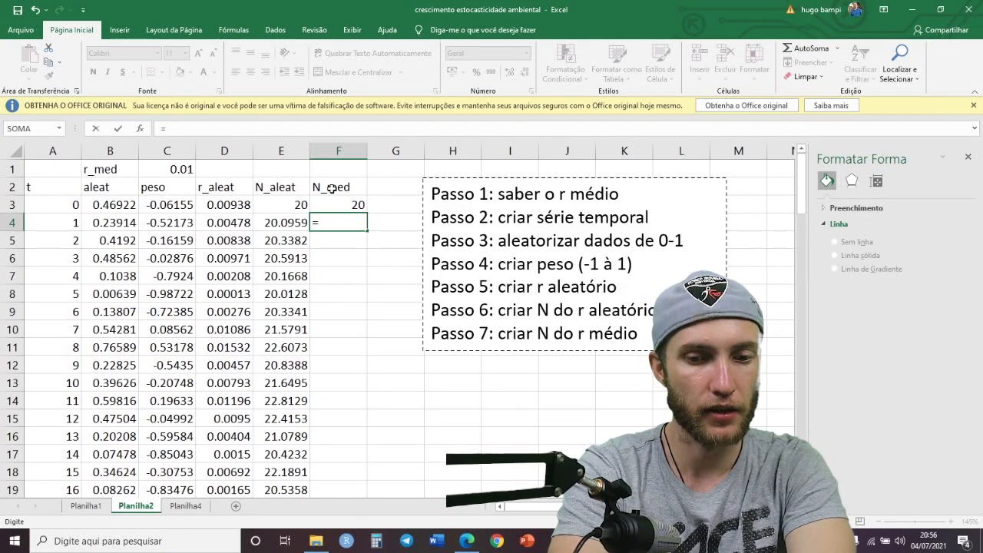
{"action": "left_click", "coordinate": [335, 206]}
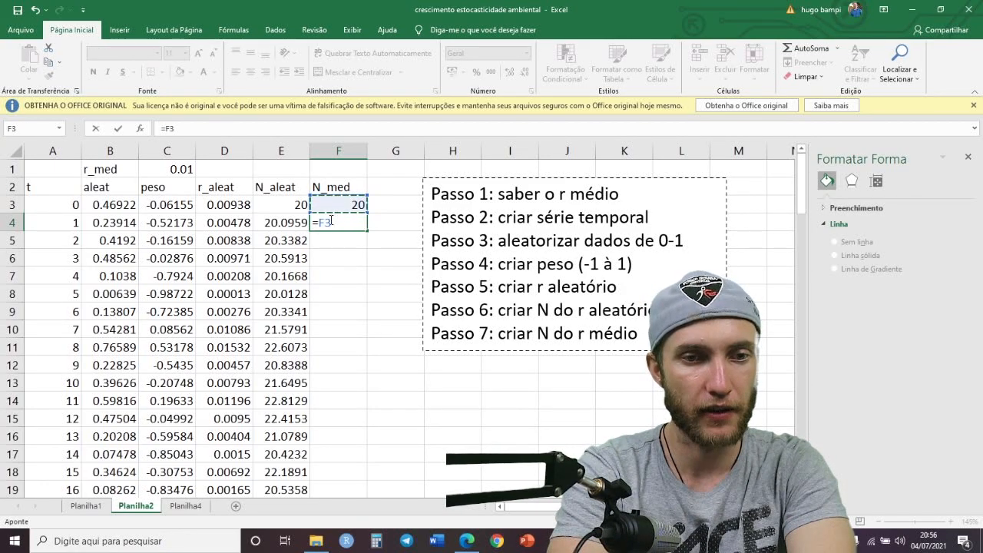
{"action": "left_click", "coordinate": [326, 223]}
{"action": "type", "text": "$3"}
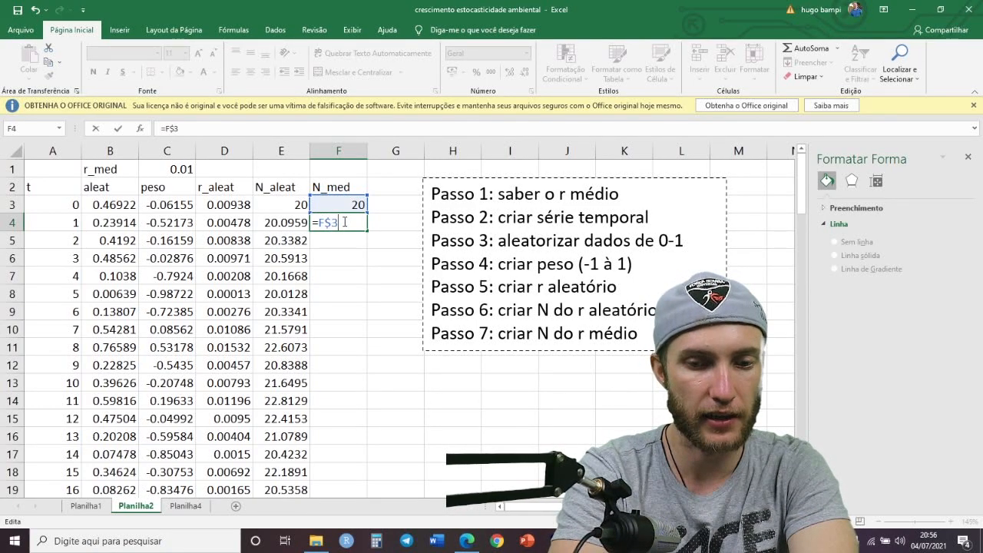
{"action": "type", "text": "*"}
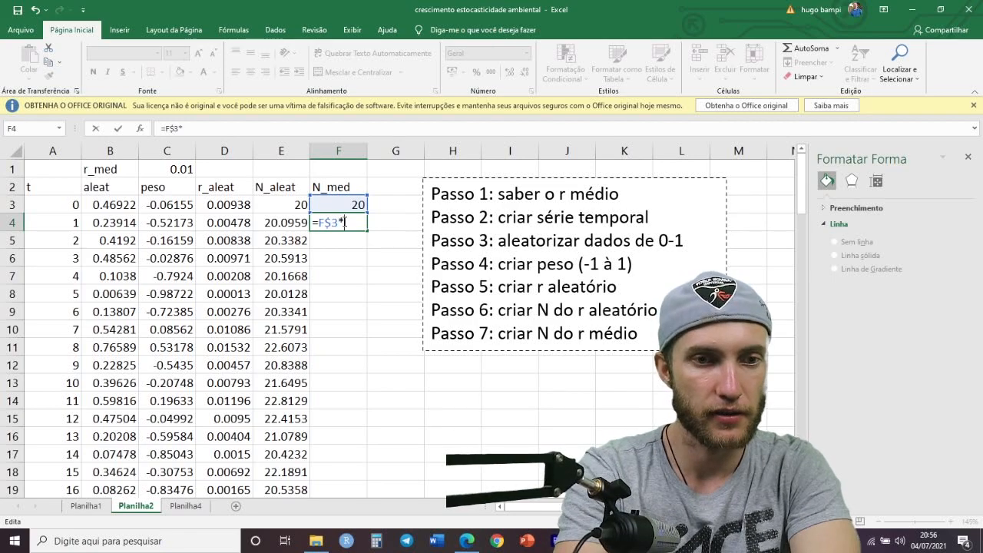
{"action": "type", "text": "exp"}
{"action": "double_click", "coordinate": [374, 239]}
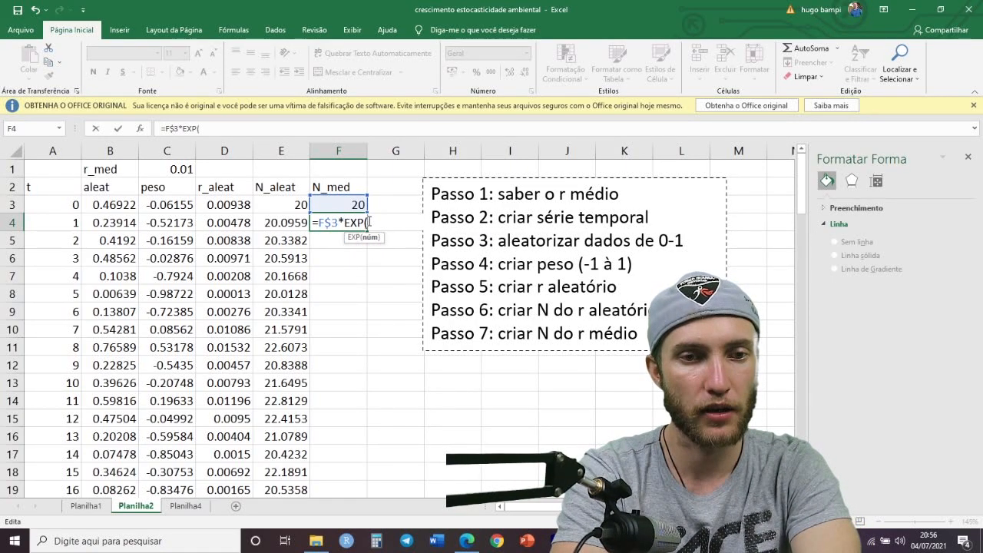
{"action": "left_click", "coordinate": [186, 167]}
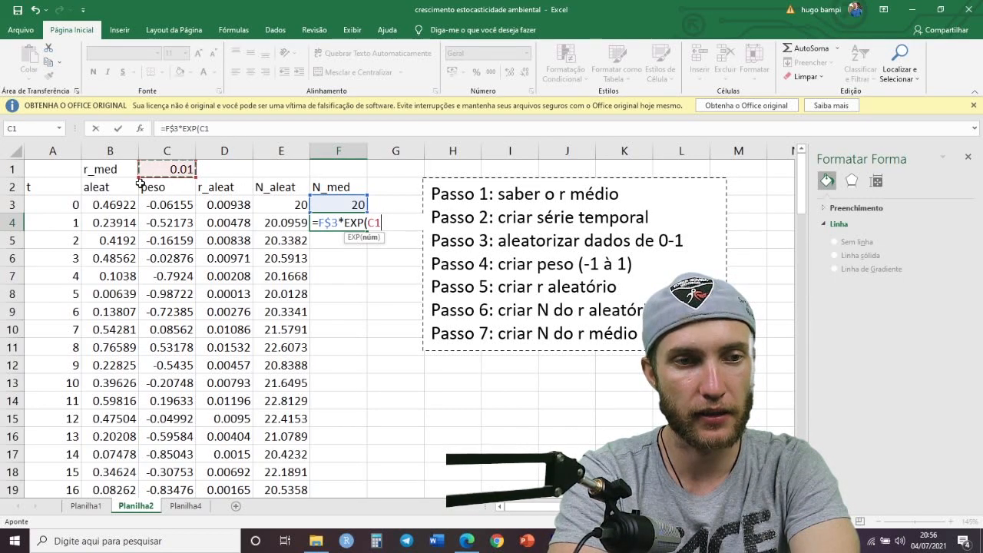
{"action": "left_click", "coordinate": [375, 223]}
{"action": "type", "text": "$3"}
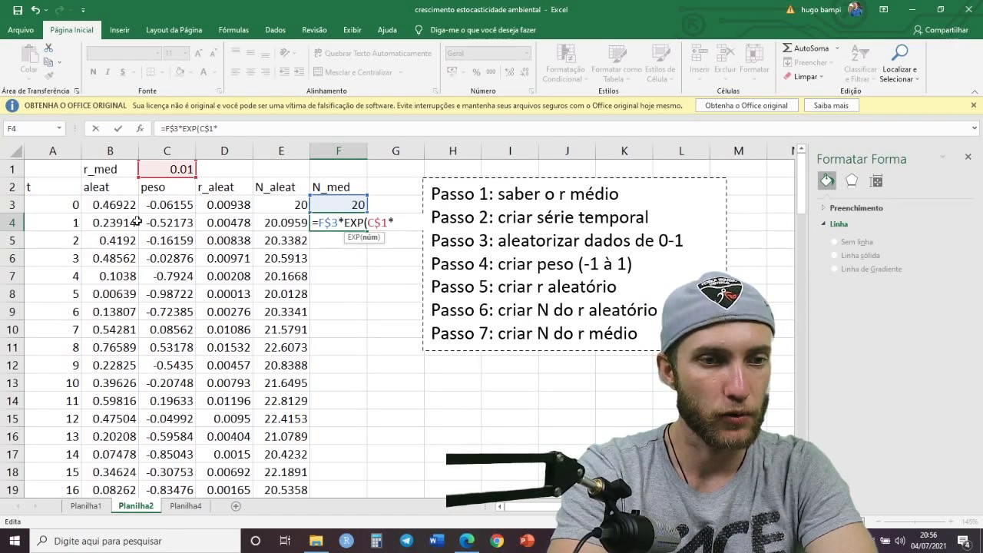
{"action": "type", "text": "*"}
{"action": "left_click", "coordinate": [66, 220]}
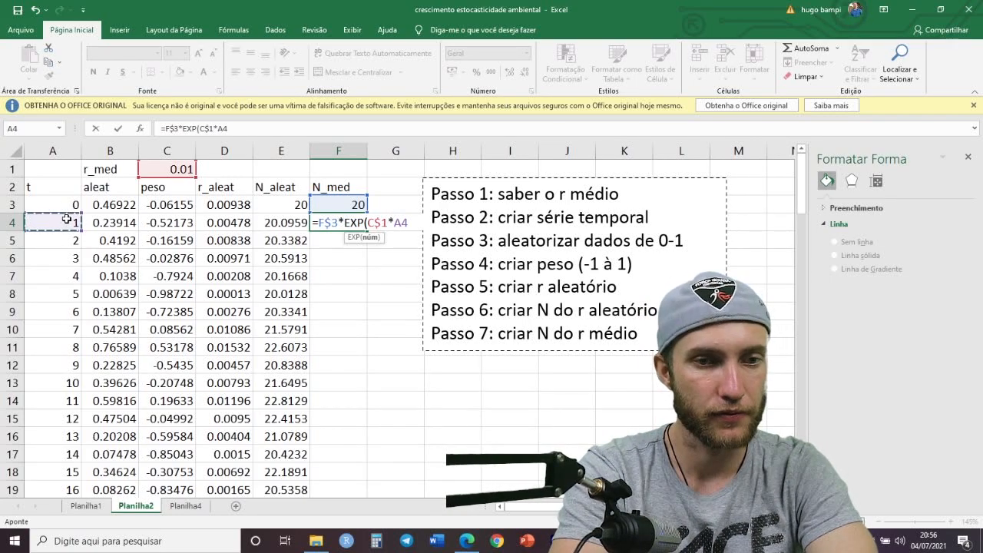
{"action": "left_click", "coordinate": [398, 224]}
{"action": "type", "text": "$"}
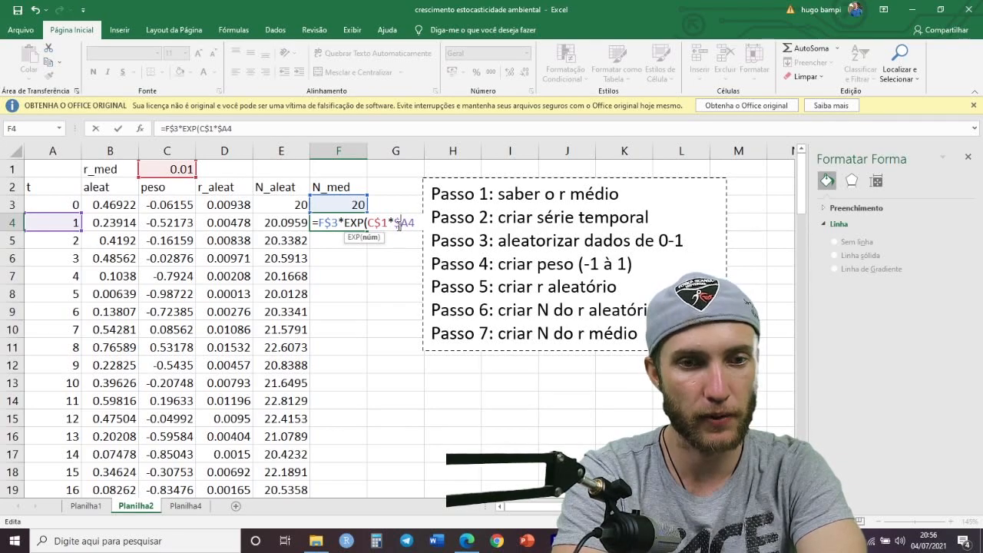
{"action": "key", "text": "Return"}
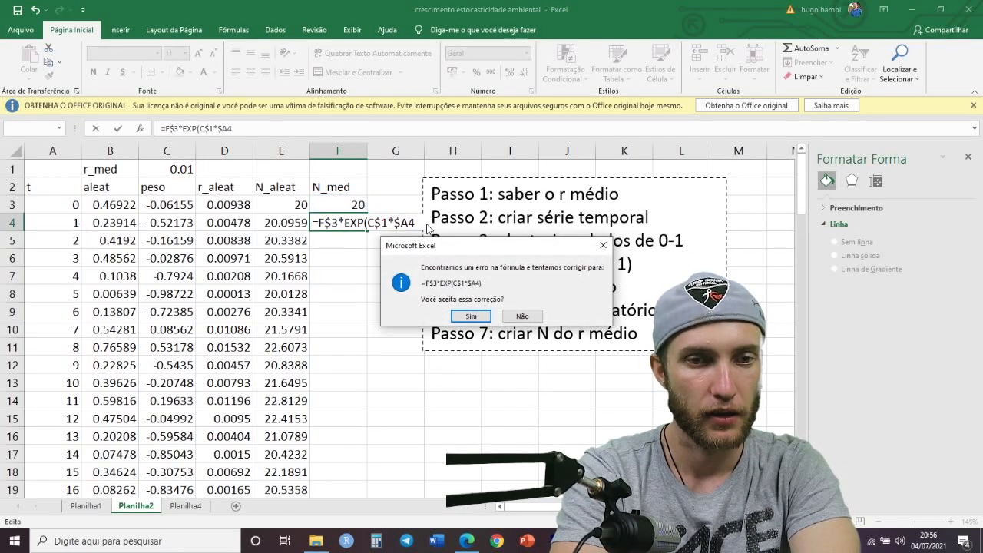
{"action": "key", "text": "Return"}
Step: Fill the F4 formula down the N_med column and check the resulting values further down
{"action": "left_click", "coordinate": [428, 223]}
{"action": "left_click", "coordinate": [340, 231]}
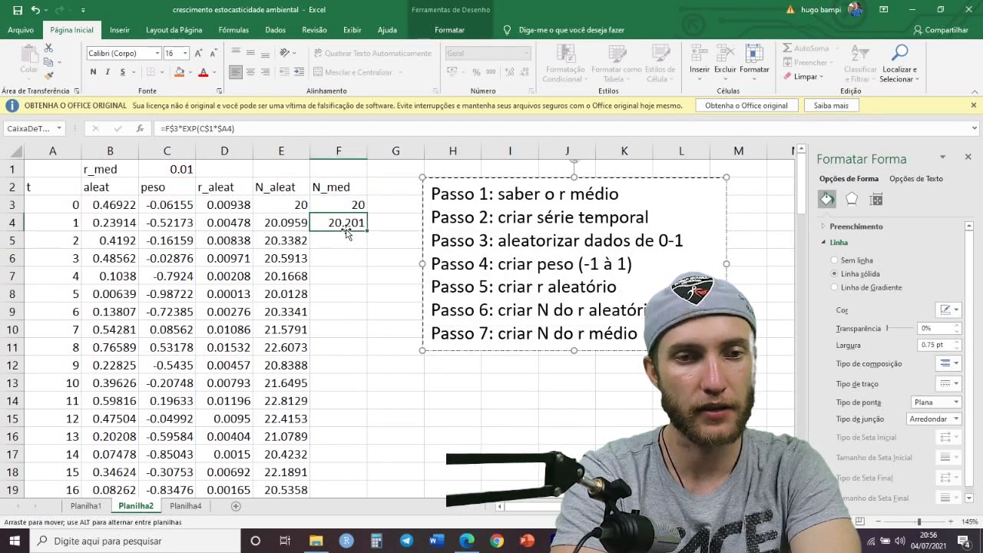
{"action": "double_click", "coordinate": [367, 231]}
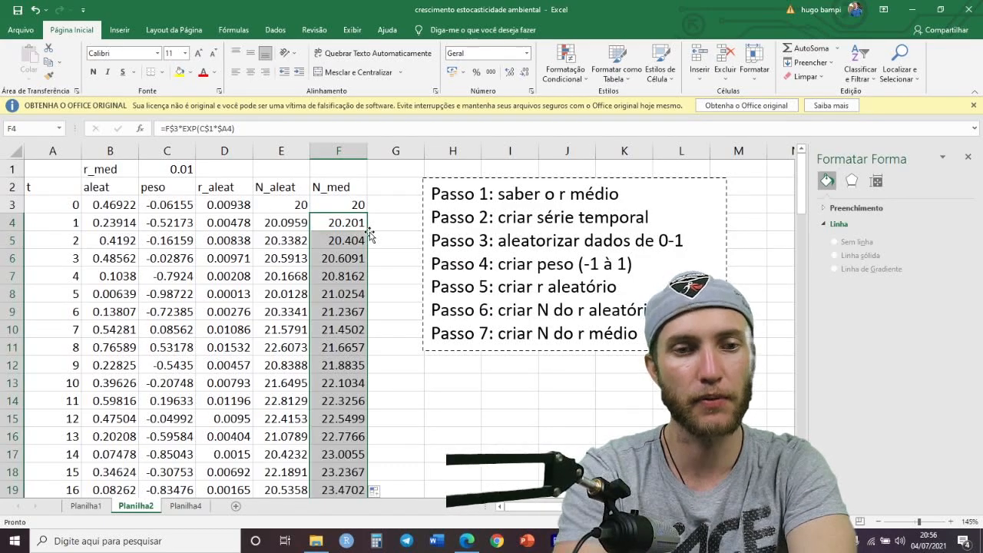
{"action": "scroll", "coordinate": [376, 261], "scroll_direction": "down", "scroll_amount": 20}
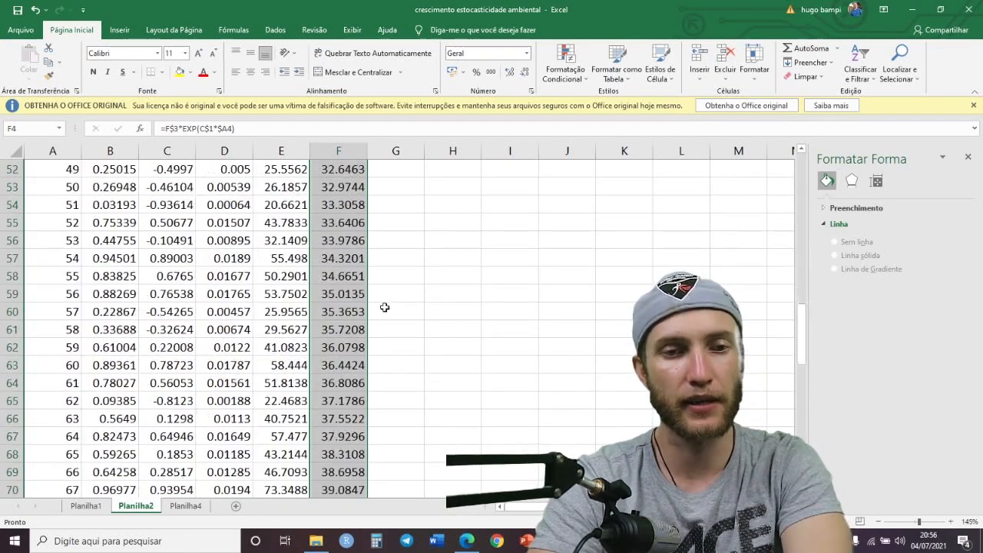
Step: Insert a scatter chart with straight lines and no markers plotting N_aleat and N_med against t, using the data through row 103
{"action": "scroll", "coordinate": [382, 323], "scroll_direction": "down", "scroll_amount": 10}
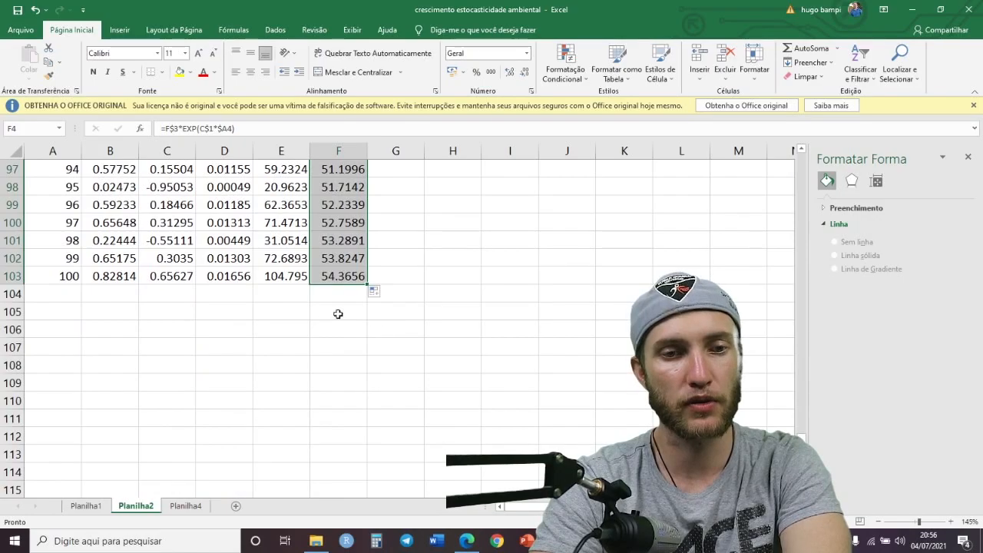
{"action": "scroll", "coordinate": [392, 319], "scroll_direction": "up", "scroll_amount": 6}
{"action": "scroll", "coordinate": [396, 315], "scroll_direction": "up", "scroll_amount": 20}
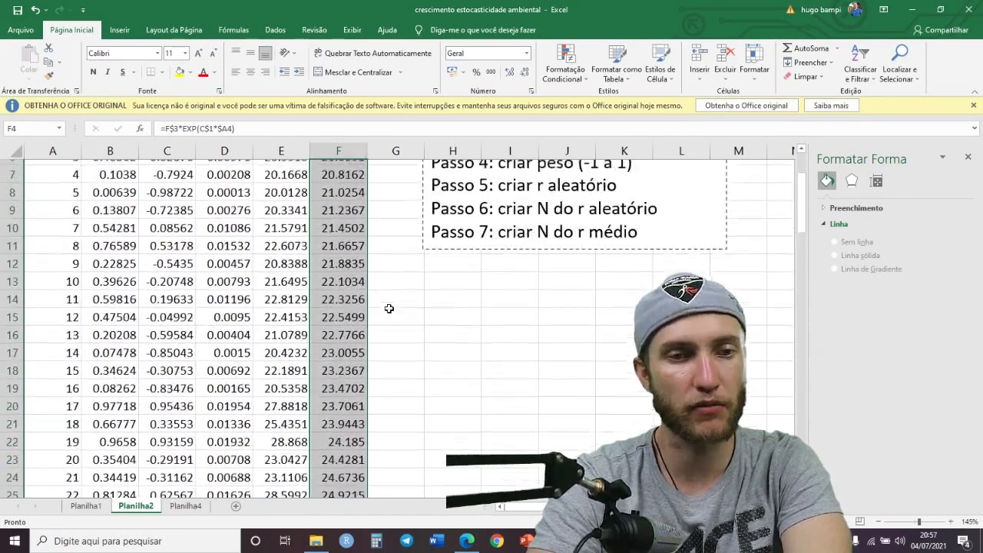
{"action": "left_click_drag", "start_coordinate": [68, 187], "coordinate": [68, 490]}
{"action": "scroll", "coordinate": [356, 398], "scroll_direction": "up", "scroll_amount": 20}
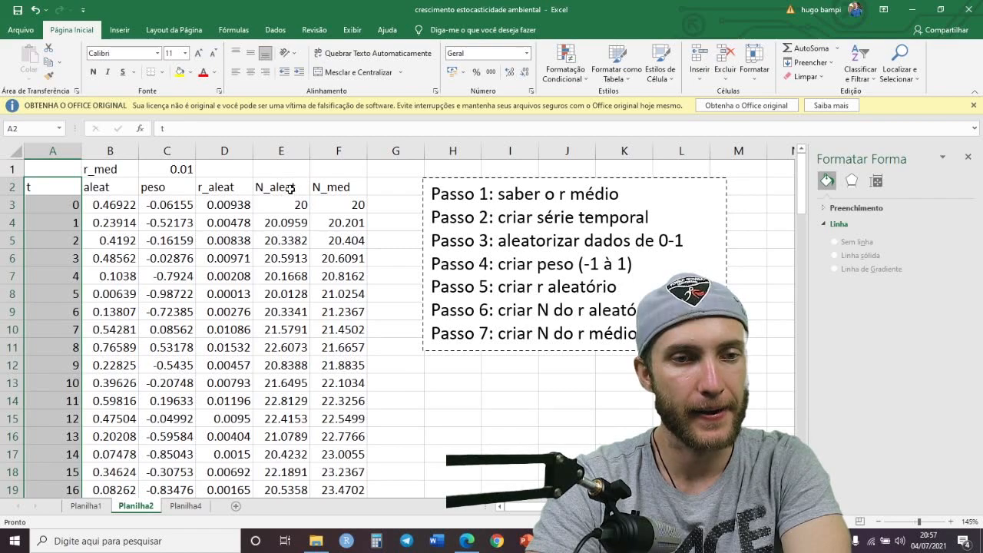
{"action": "left_click_drag", "start_coordinate": [291, 185], "coordinate": [332, 474]}
{"action": "scroll", "coordinate": [332, 453], "scroll_direction": "up", "scroll_amount": 20}
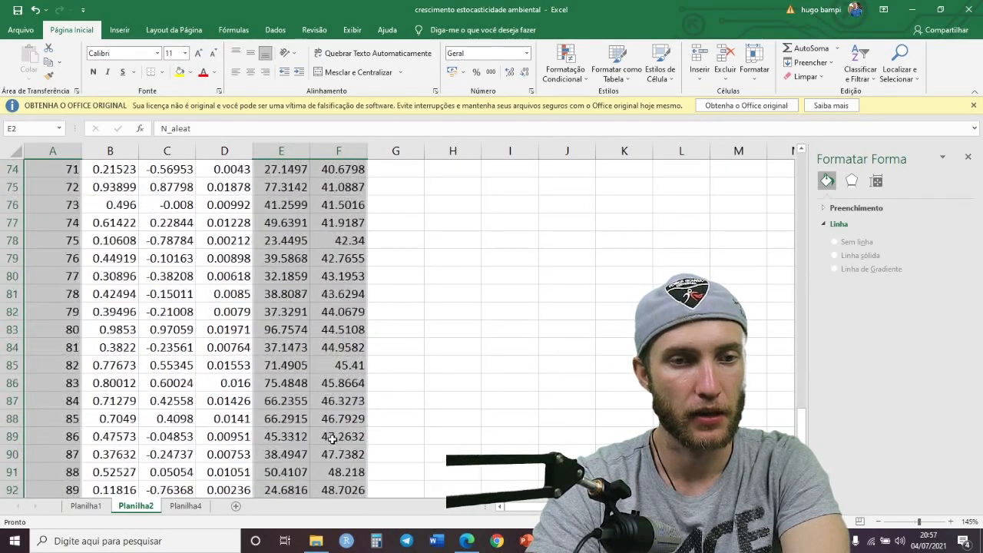
{"action": "scroll", "coordinate": [331, 439], "scroll_direction": "up", "scroll_amount": 3}
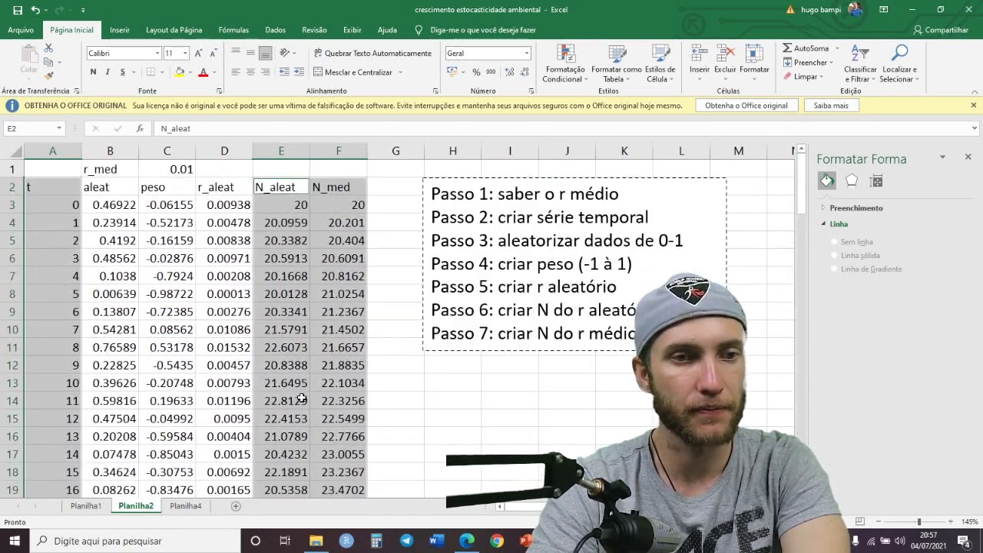
{"action": "left_click", "coordinate": [122, 30]}
{"action": "left_click", "coordinate": [504, 76]}
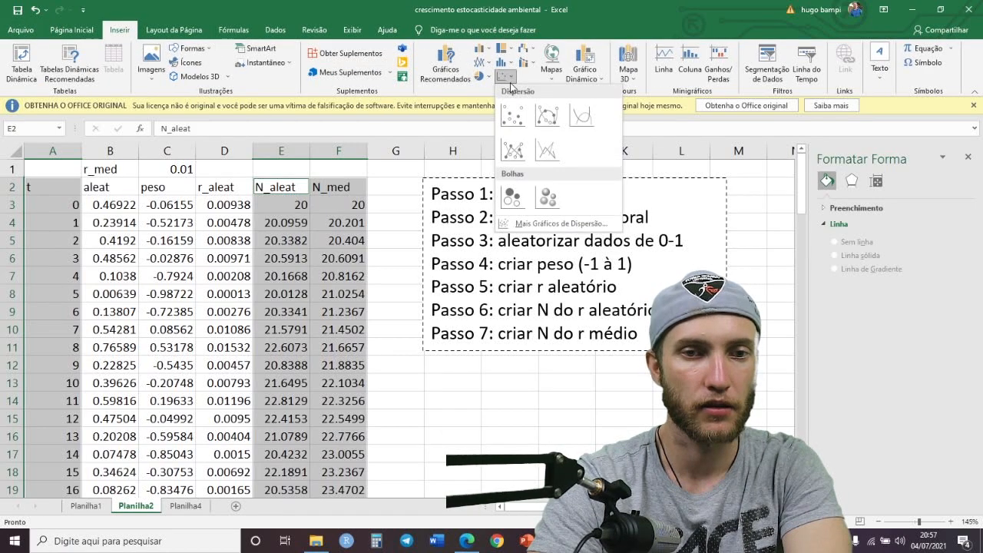
{"action": "left_click", "coordinate": [547, 150]}
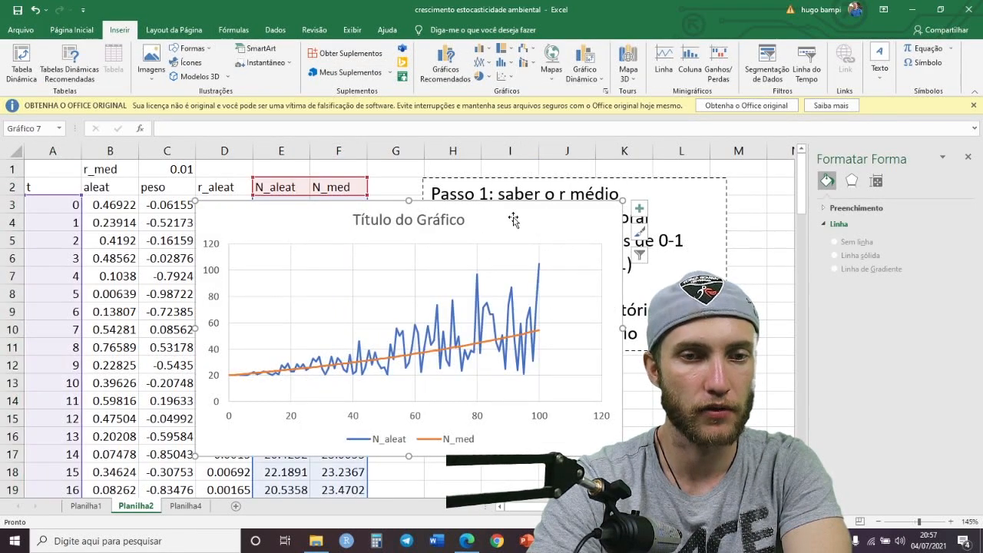
Step: Move the new chart beside the N_med column so it leaves the data uncovered, and close the shape formatting pane
{"action": "left_click_drag", "start_coordinate": [515, 220], "coordinate": [680, 178]}
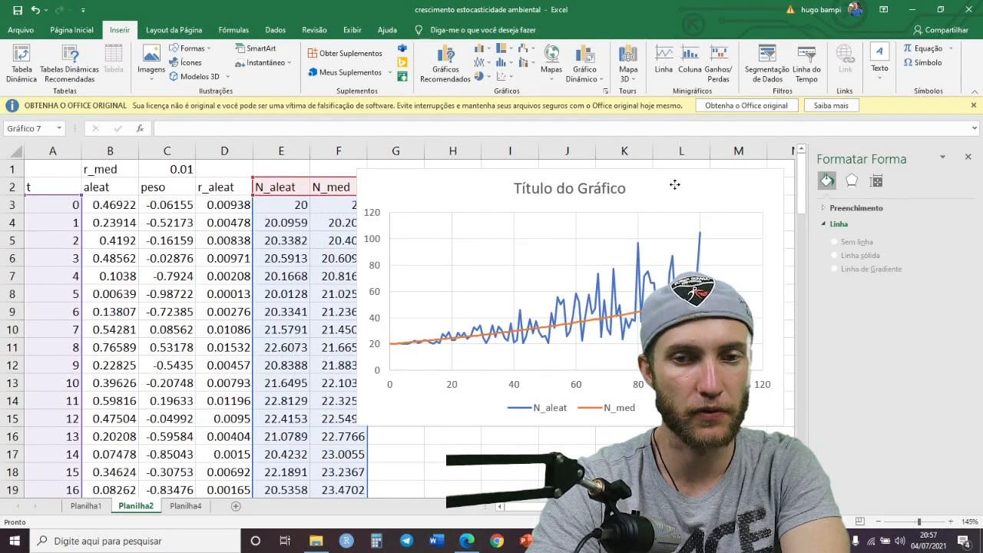
{"action": "left_click", "coordinate": [968, 157]}
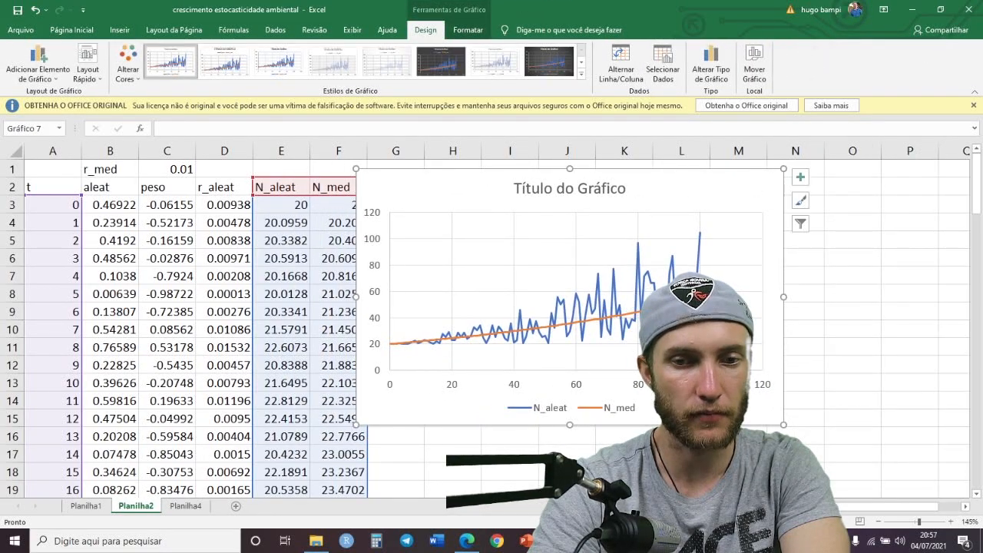
{"action": "left_click_drag", "start_coordinate": [678, 188], "coordinate": [717, 188]}
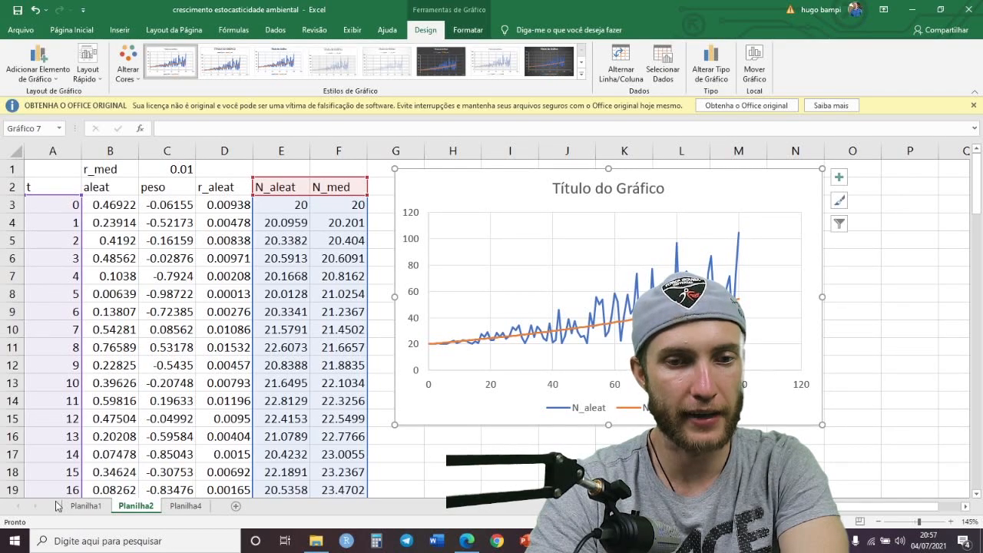
Step: Examine the chart's horizontal time axis and compare the N_med and N_aleat series, including the N_aleat point at time 100
{"action": "double_click", "coordinate": [489, 388]}
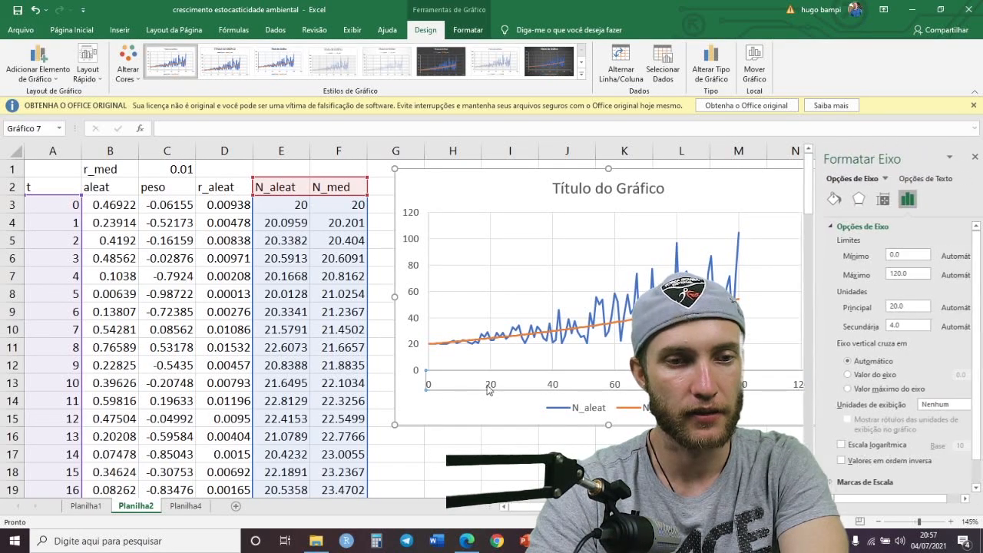
{"action": "left_click", "coordinate": [968, 158]}
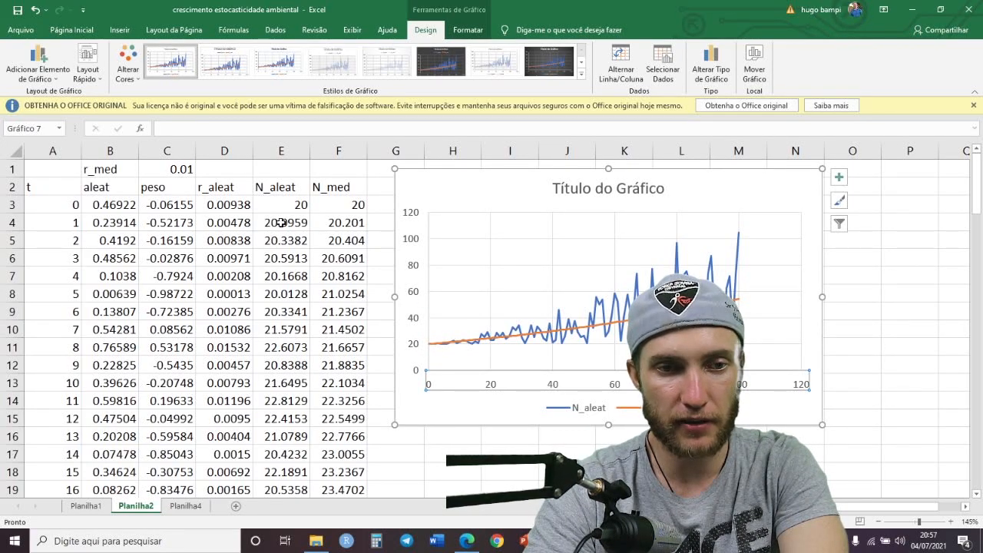
{"action": "left_click", "coordinate": [429, 348]}
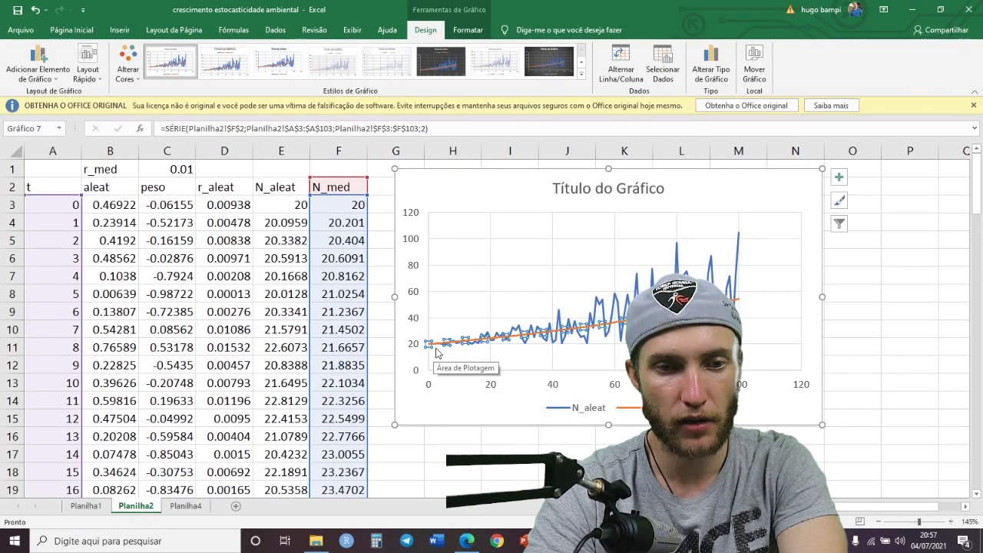
{"action": "left_click", "coordinate": [482, 323]}
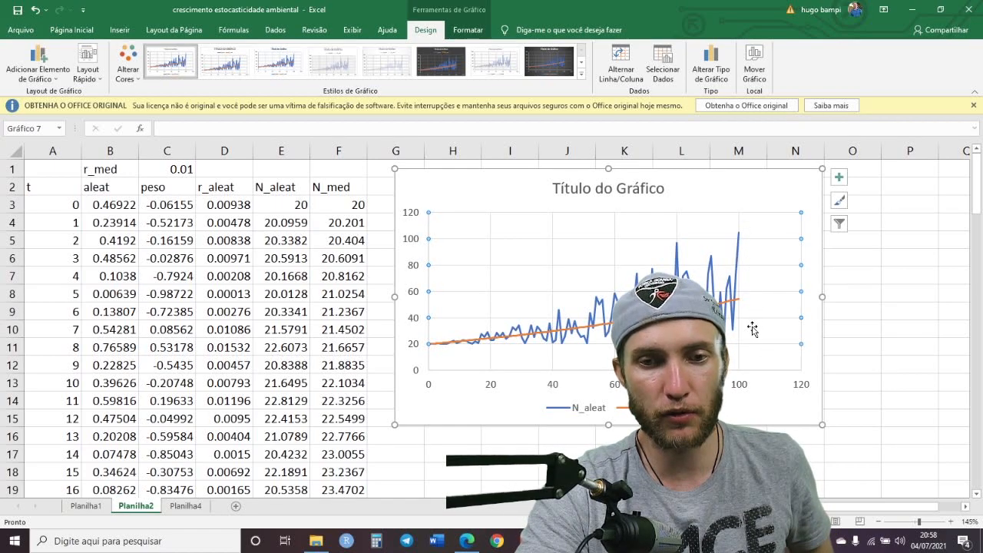
{"action": "mouse_move", "coordinate": [736, 250]}
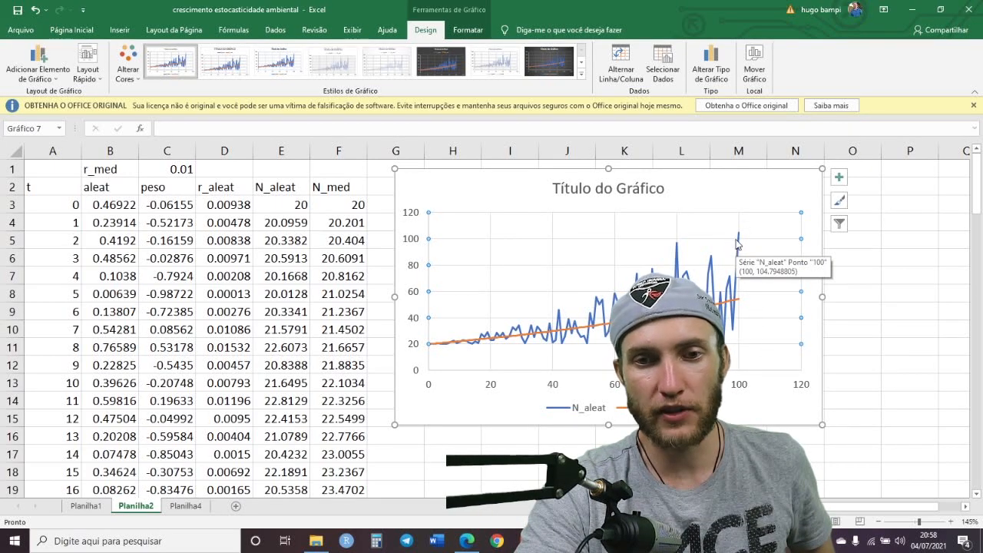
{"action": "left_click", "coordinate": [740, 238]}
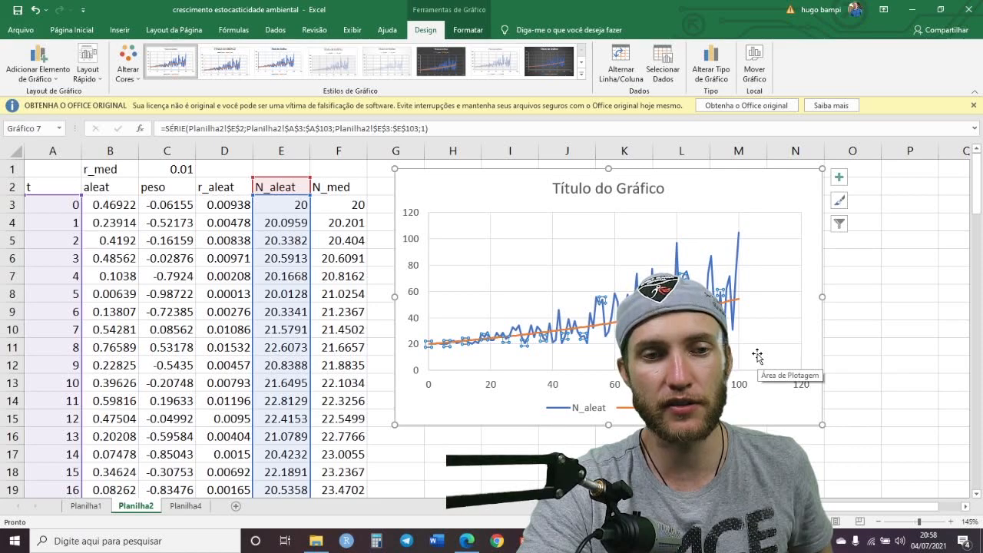
Step: Select the title of the population size chart
{"action": "left_click", "coordinate": [578, 196]}
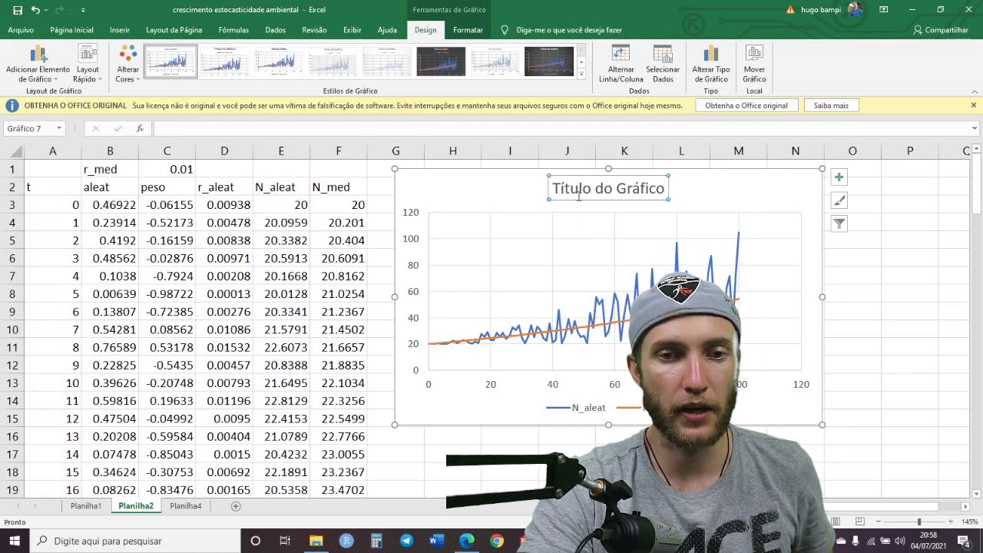